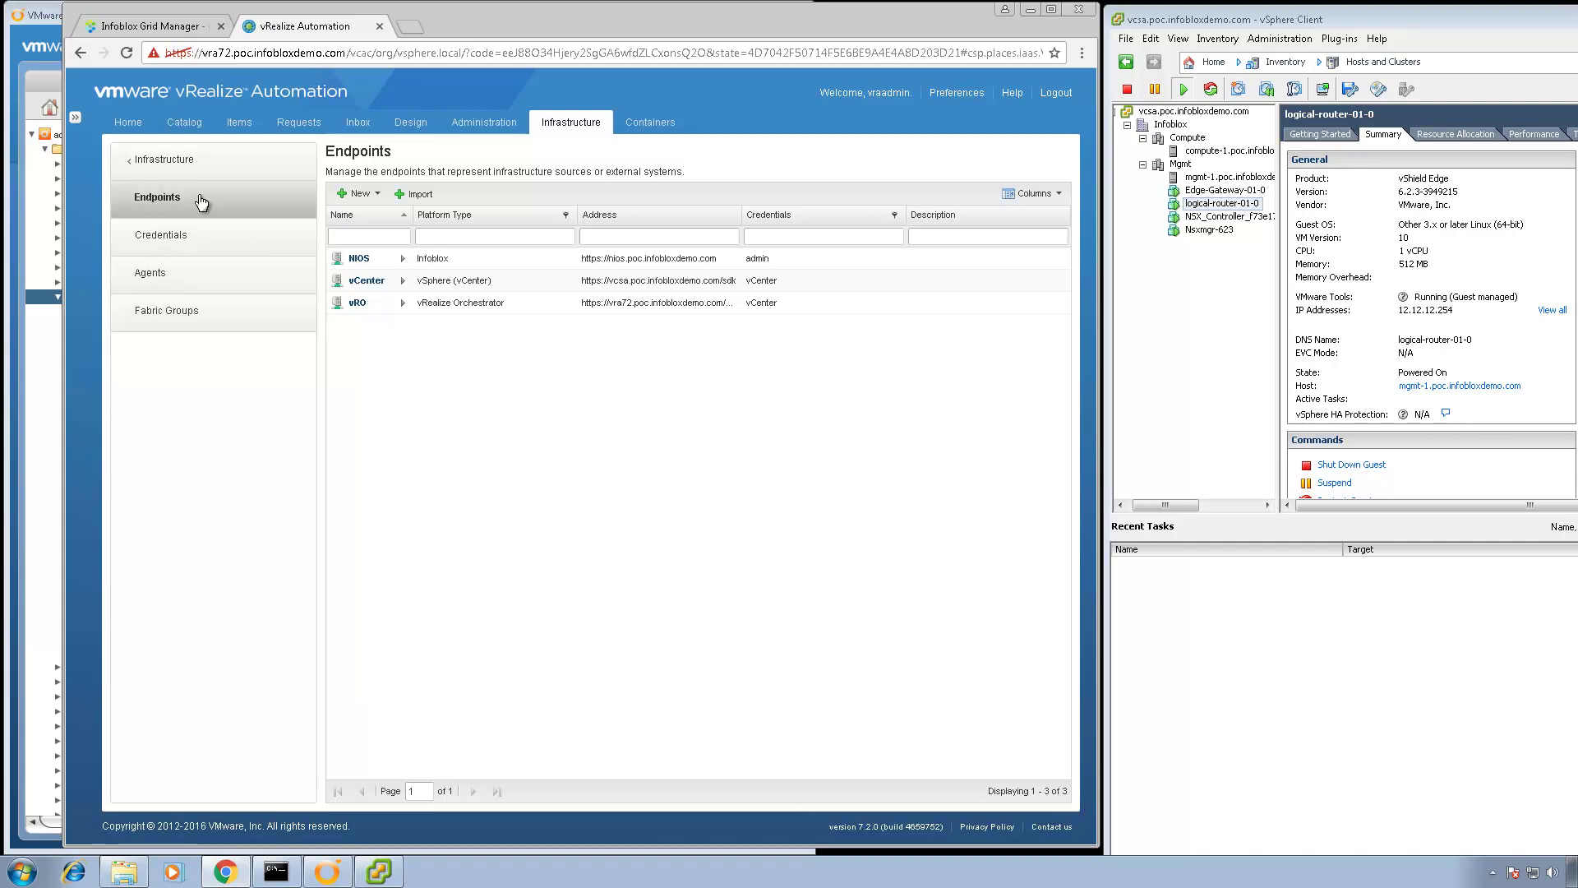
Step: Review the NIOS endpoint's settings without changes, glance at the Infoblox endpoint type, then return to Infrastructure
left_click(441, 272)
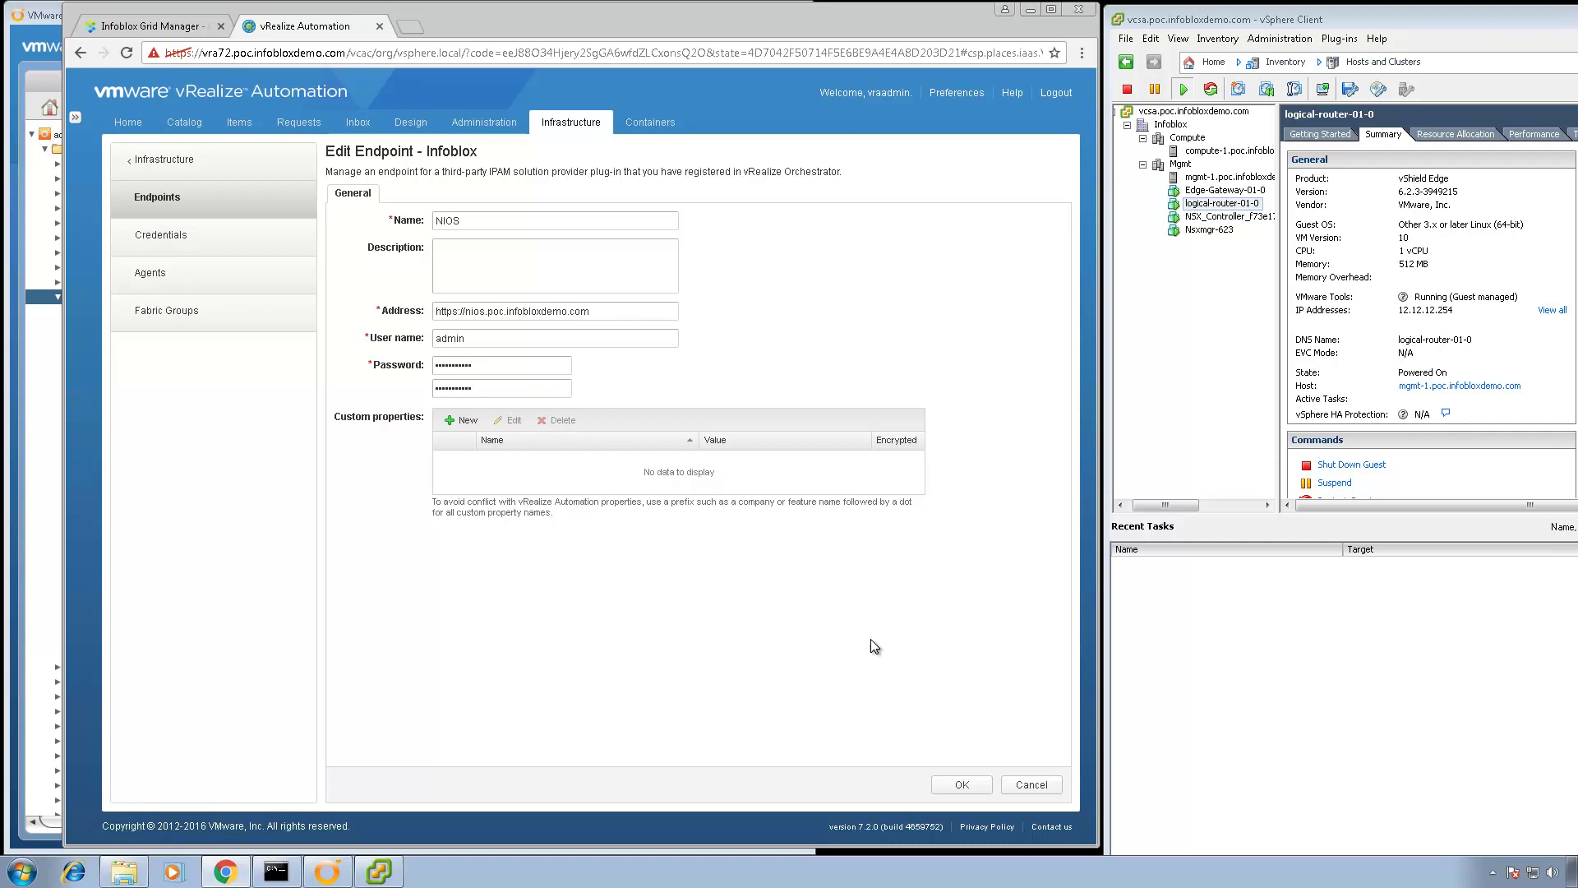
left_click(1032, 785)
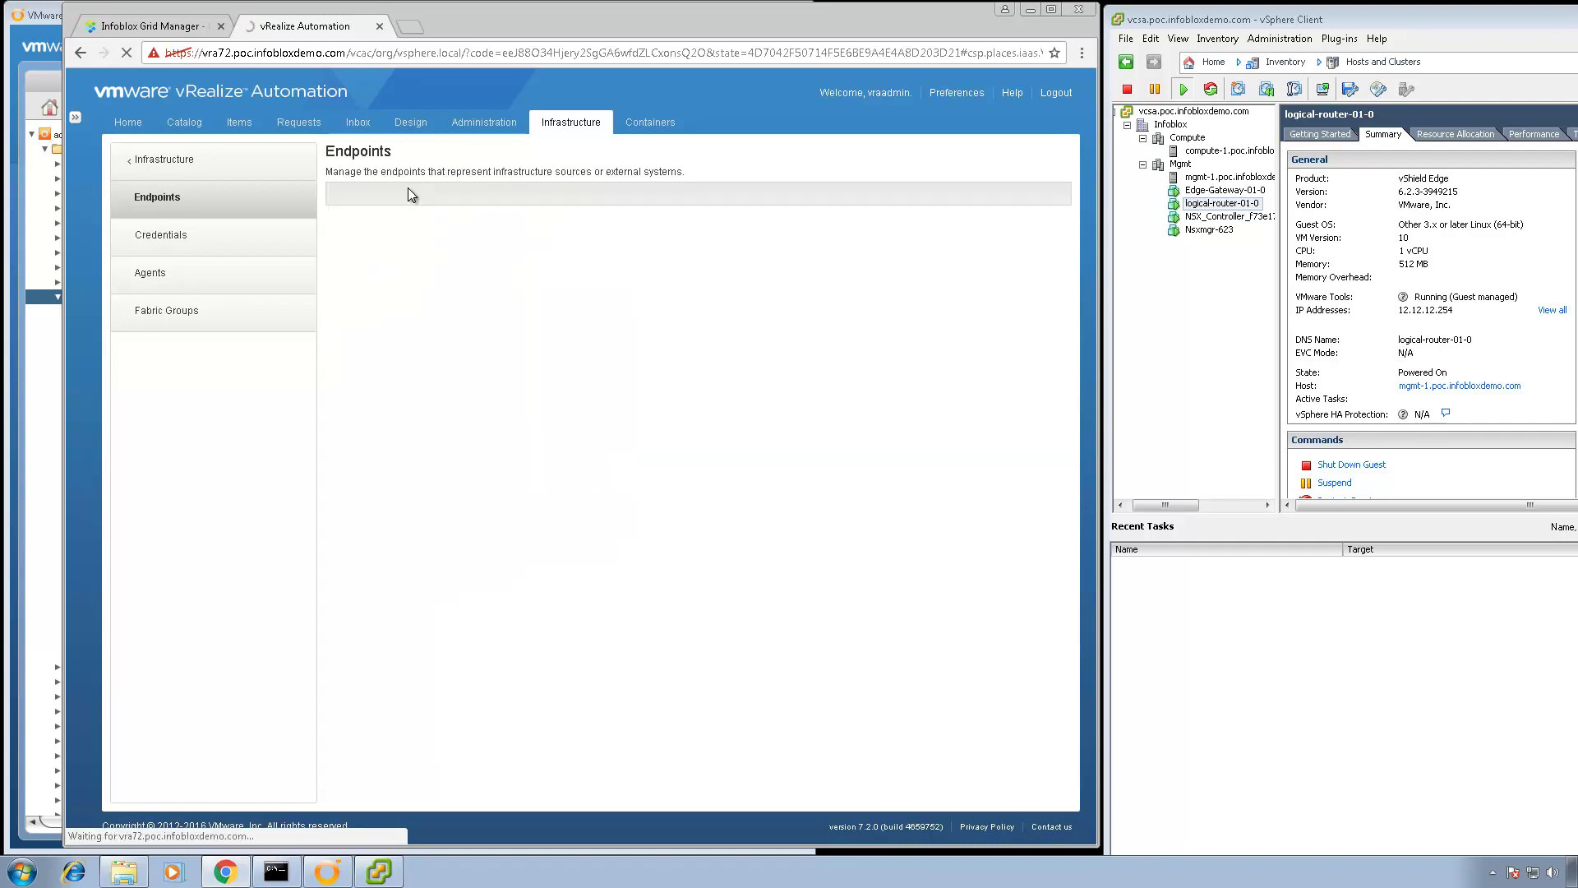
left_click(378, 195)
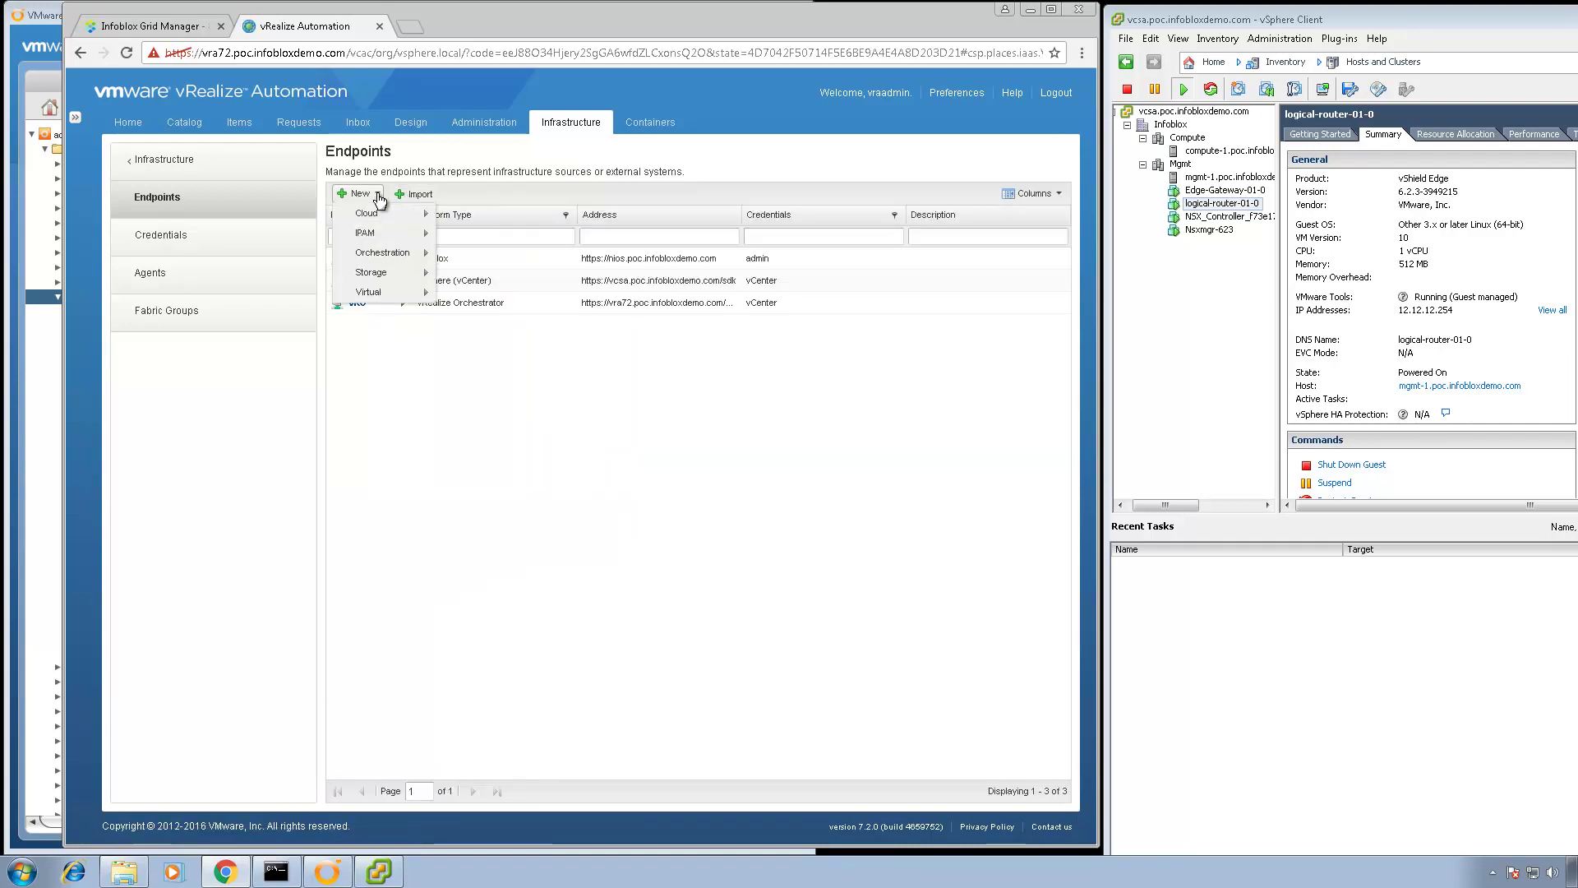
mouse_move(366, 237)
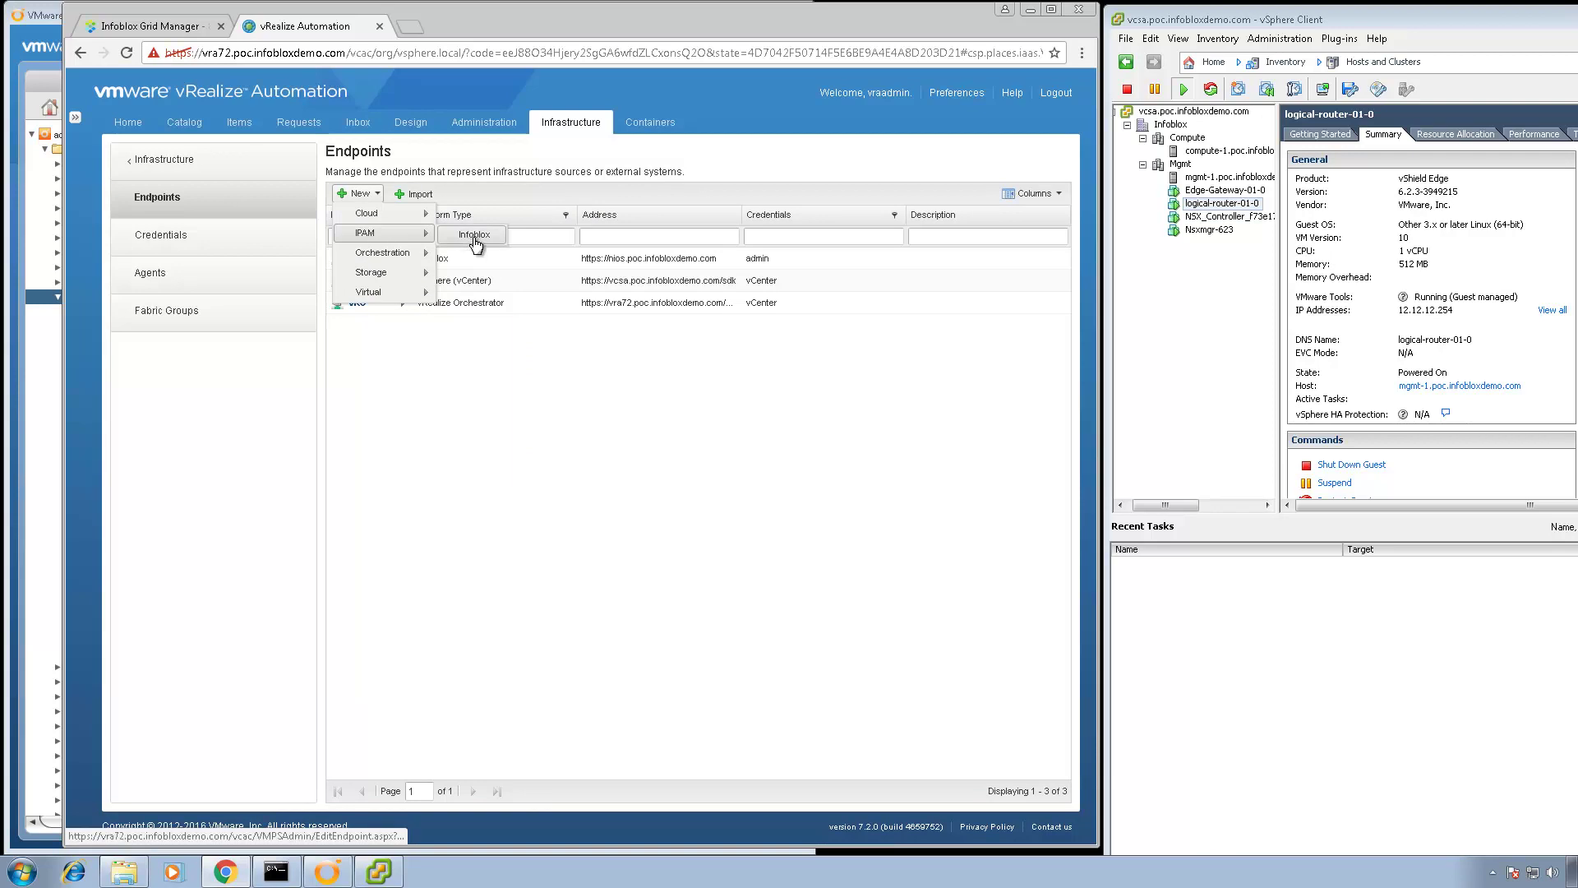
left_click(508, 437)
left_click(156, 160)
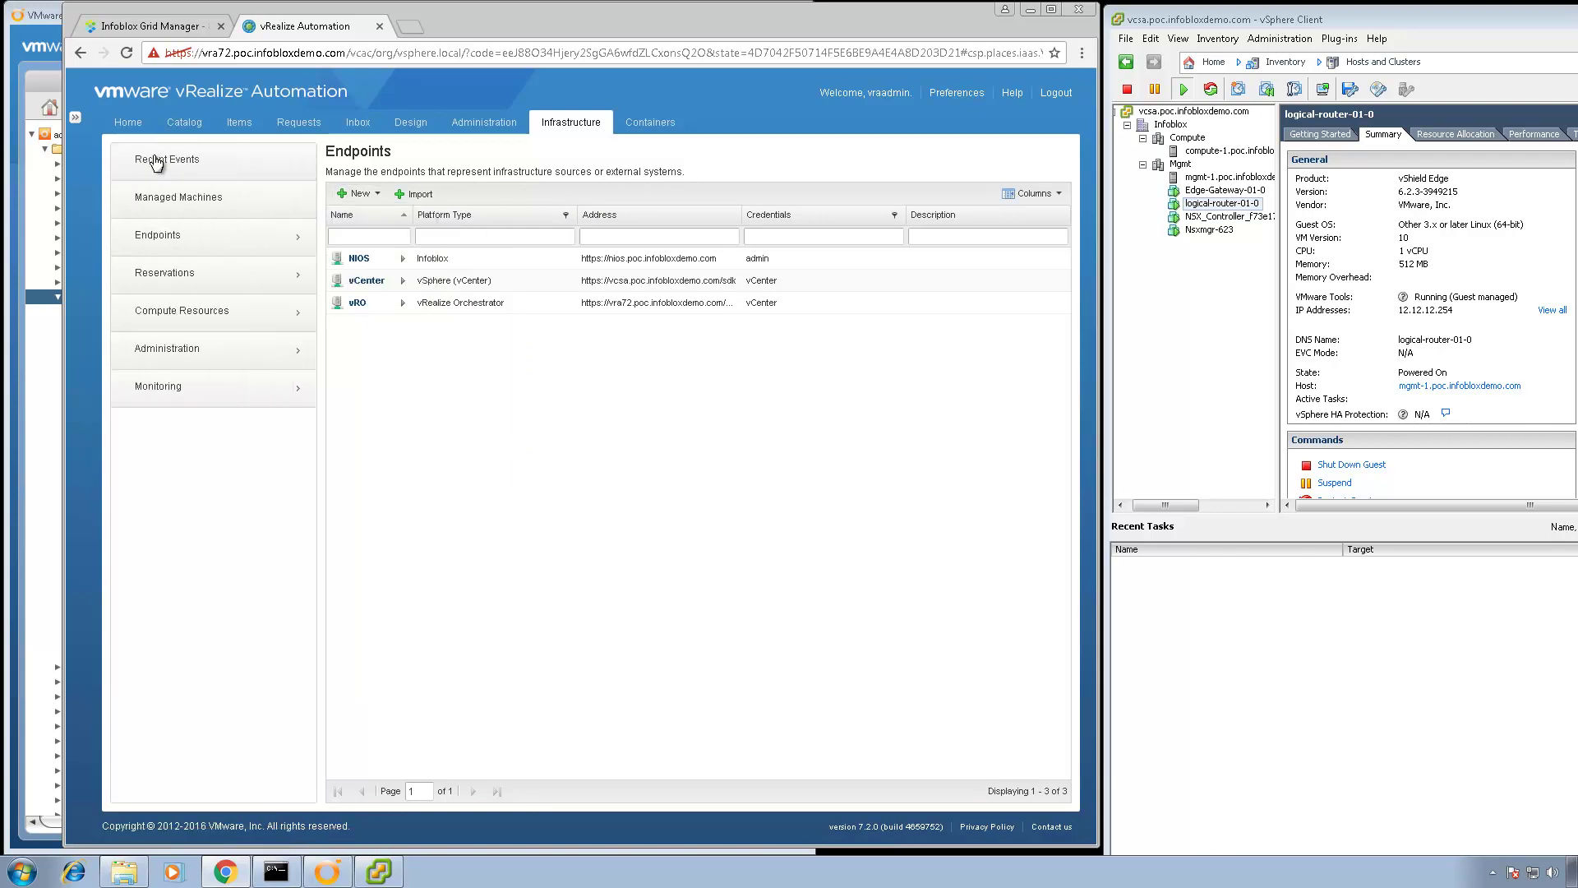
Step: Open Network Profiles and check Infoblox-External's 172.26.1.0/24 network range, closing without saving
left_click(176, 273)
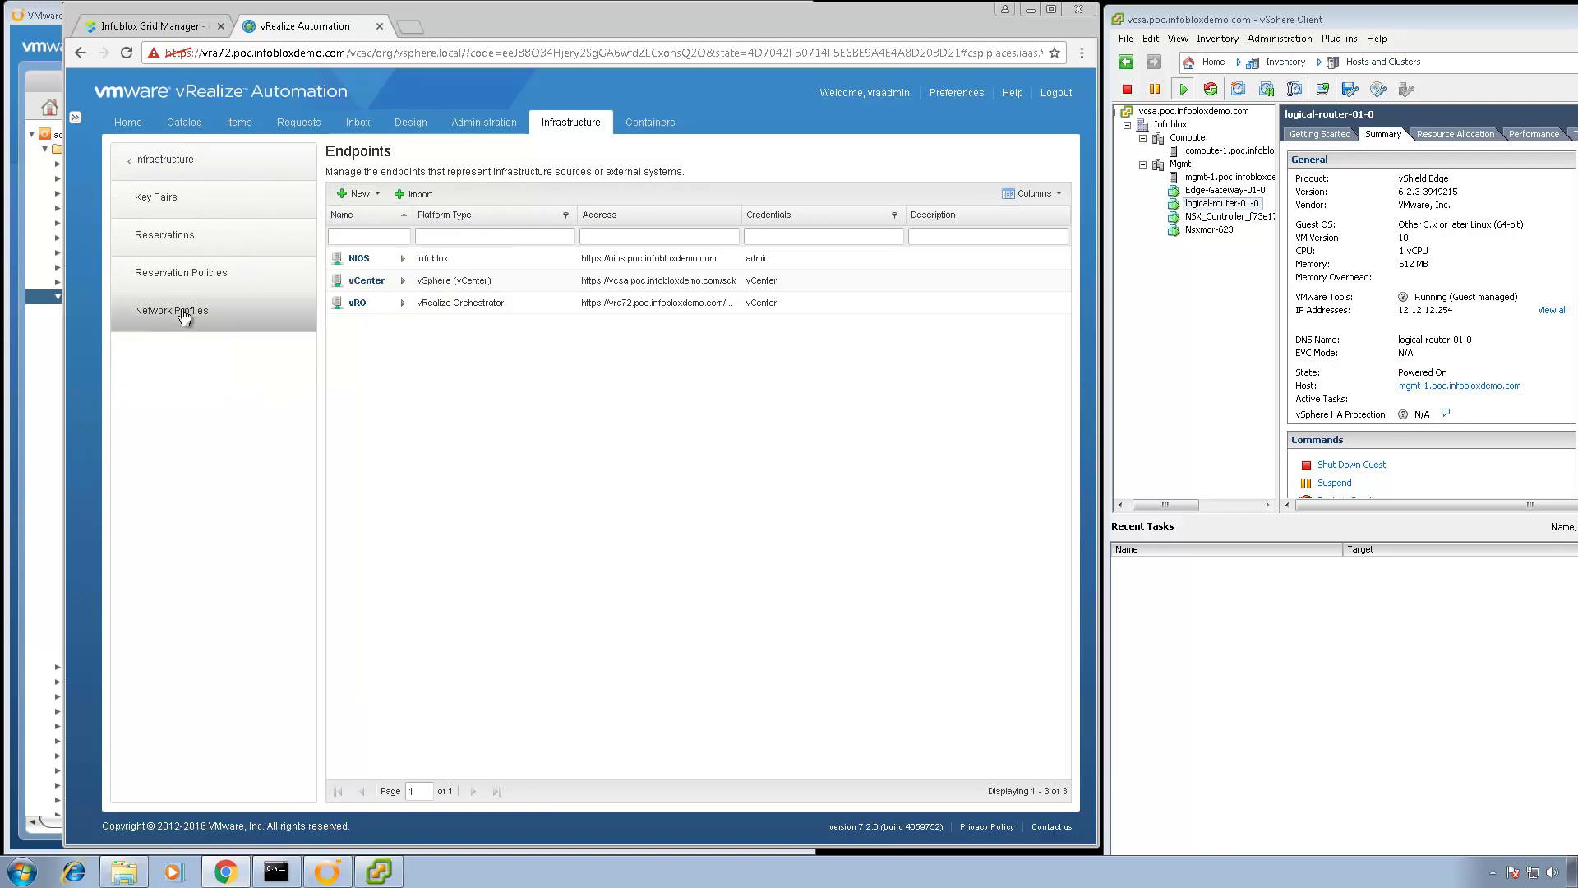
left_click(182, 315)
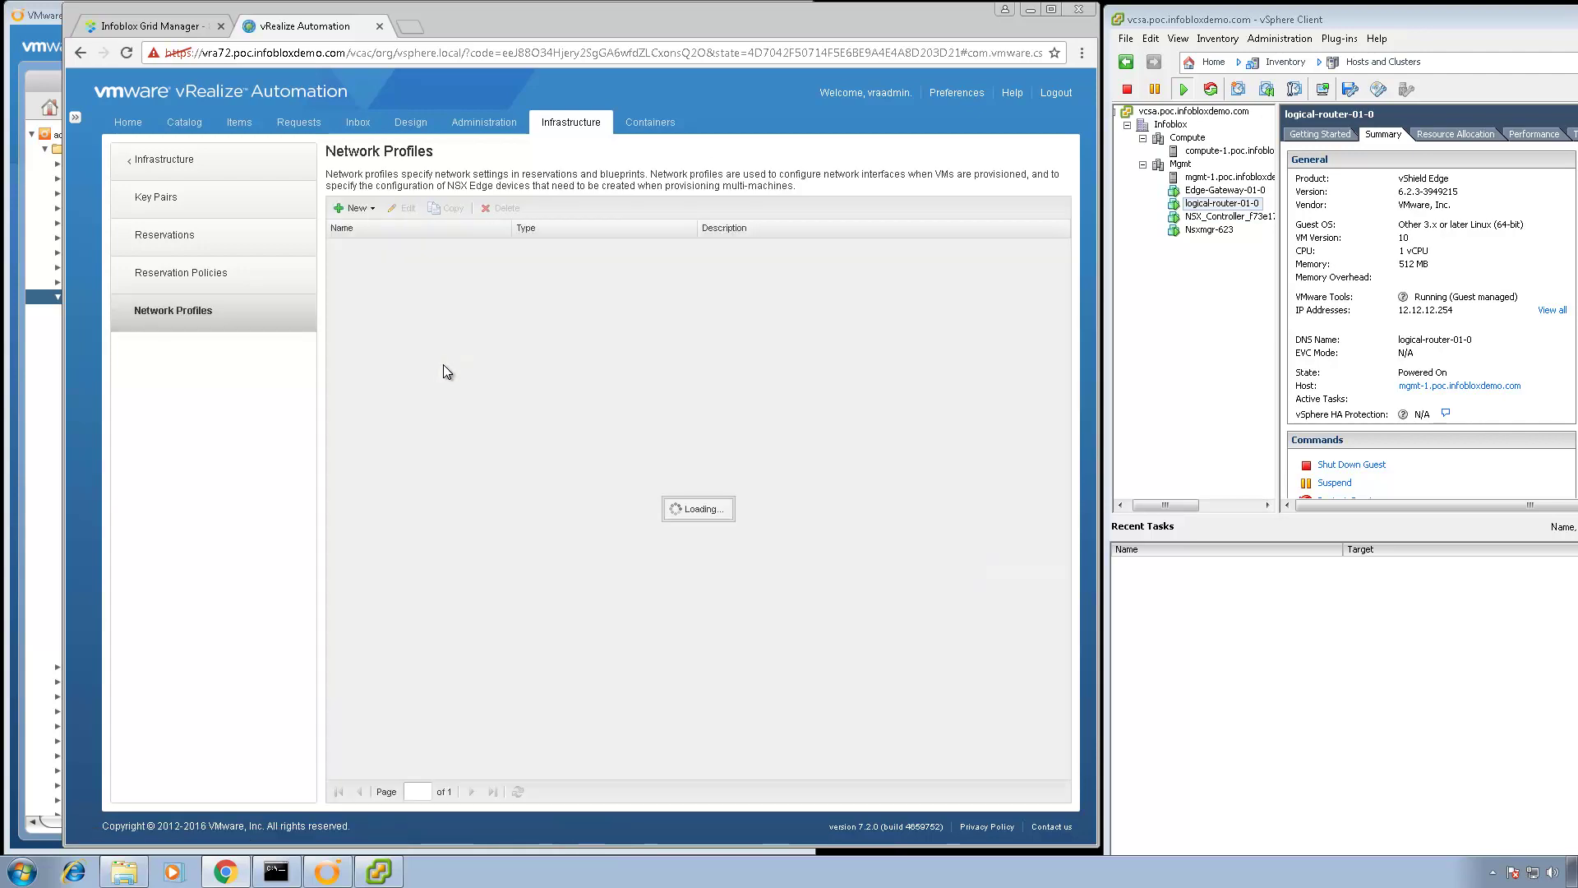
left_click(374, 213)
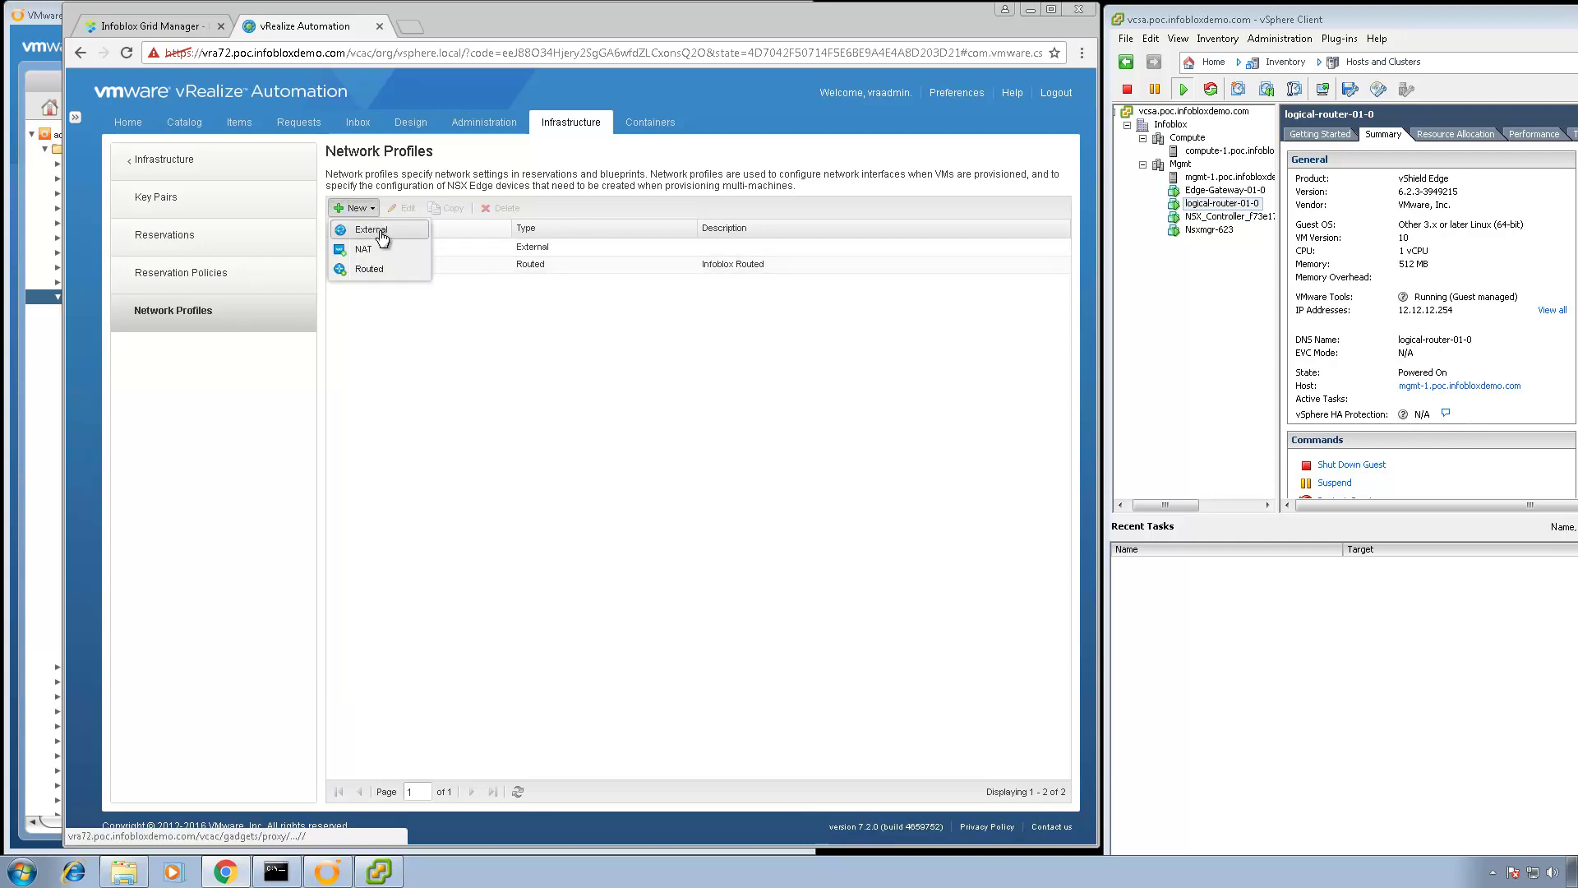
left_click(503, 317)
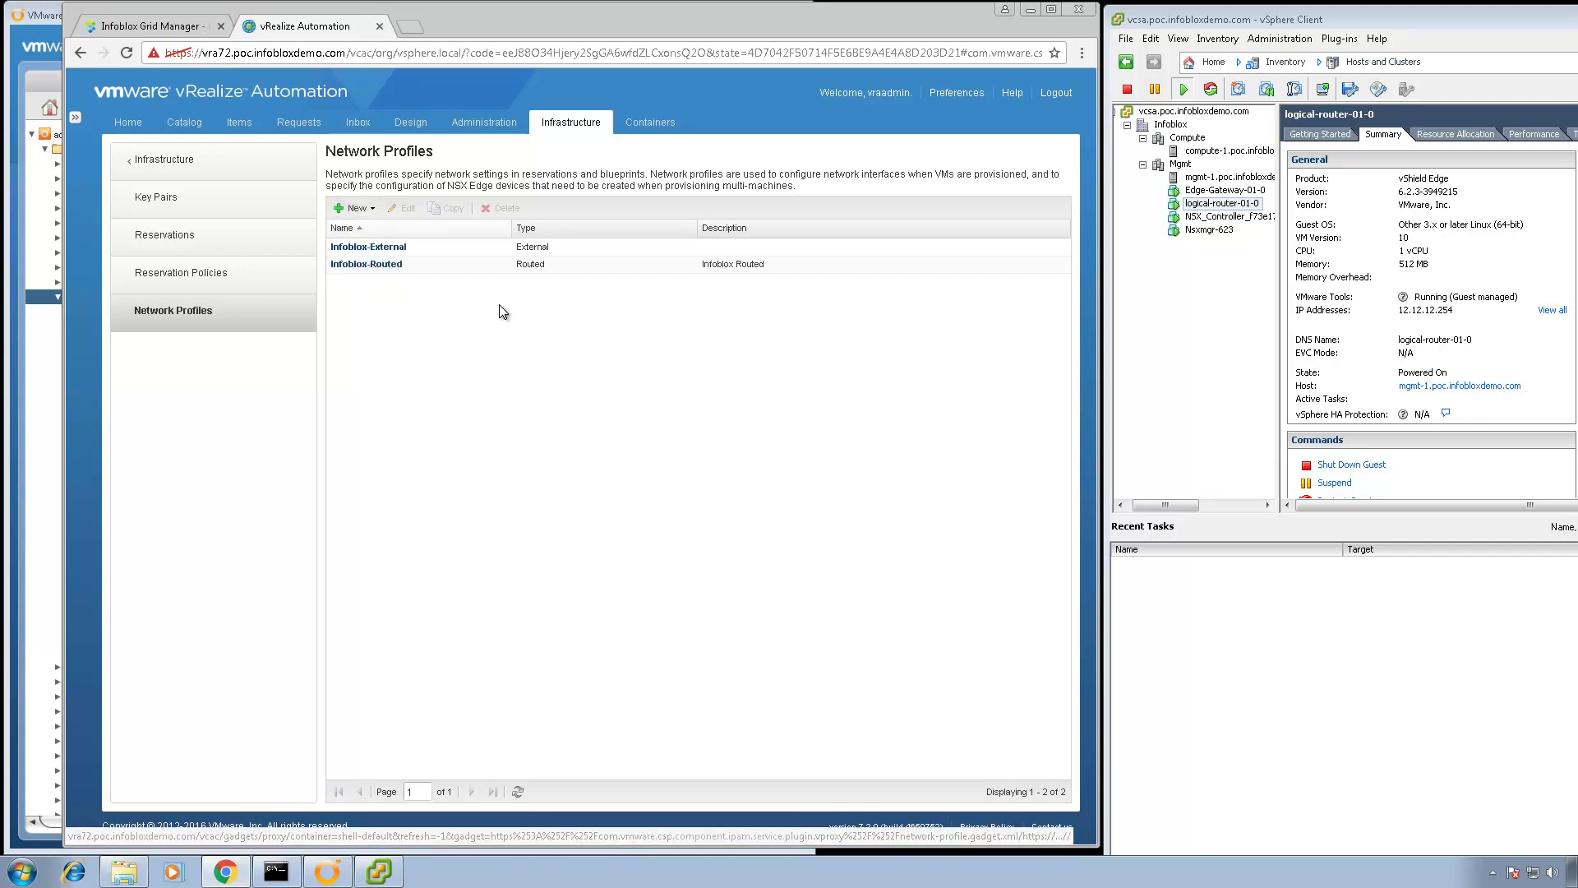
left_click(359, 248)
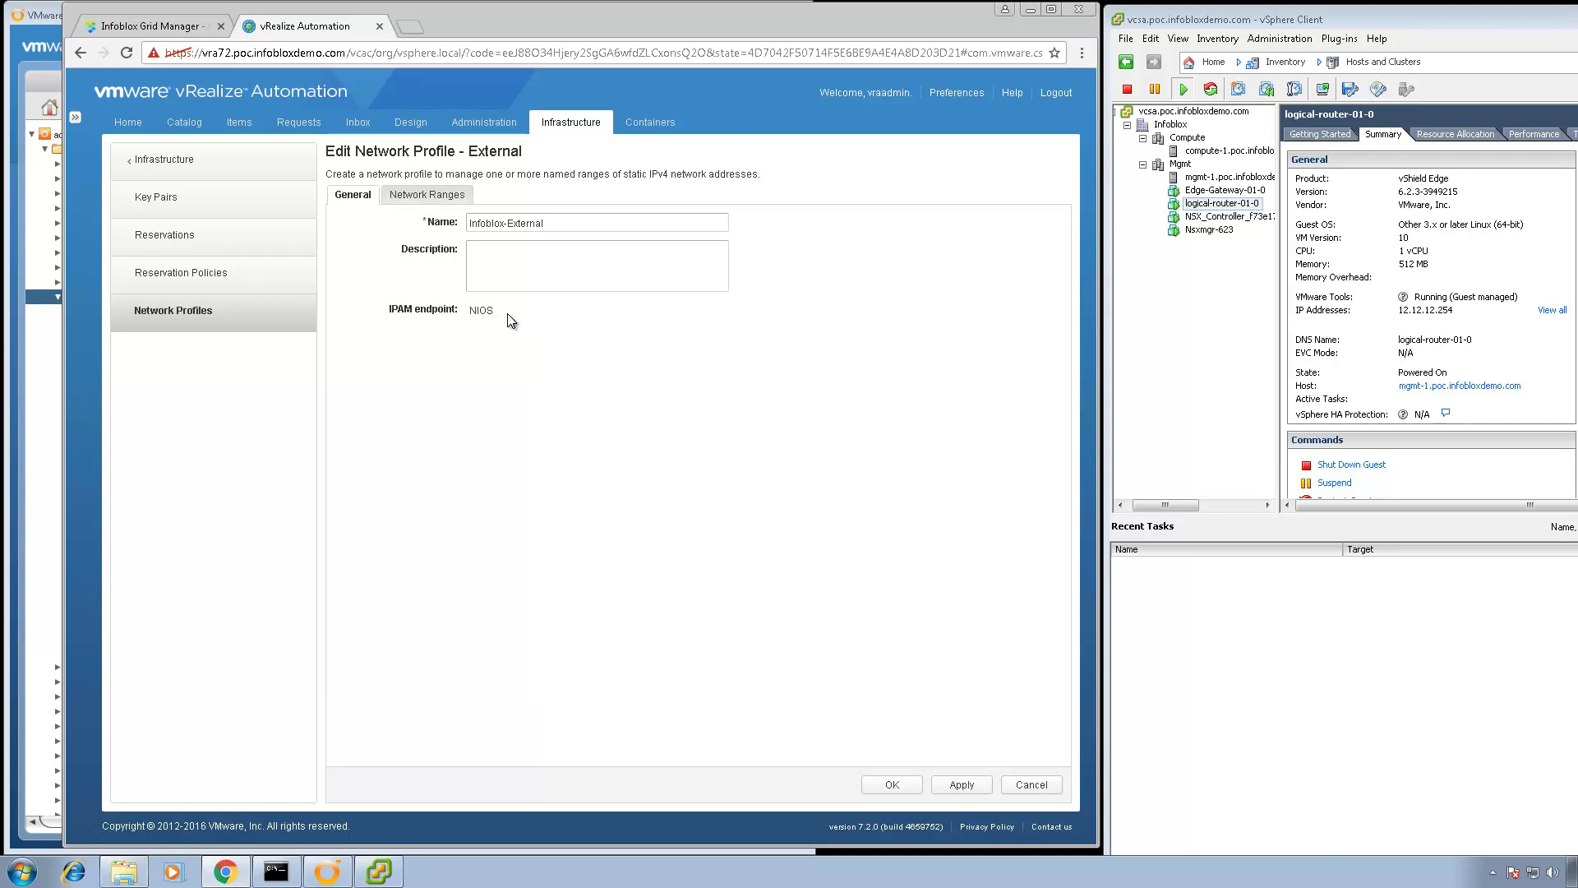
left_click(428, 197)
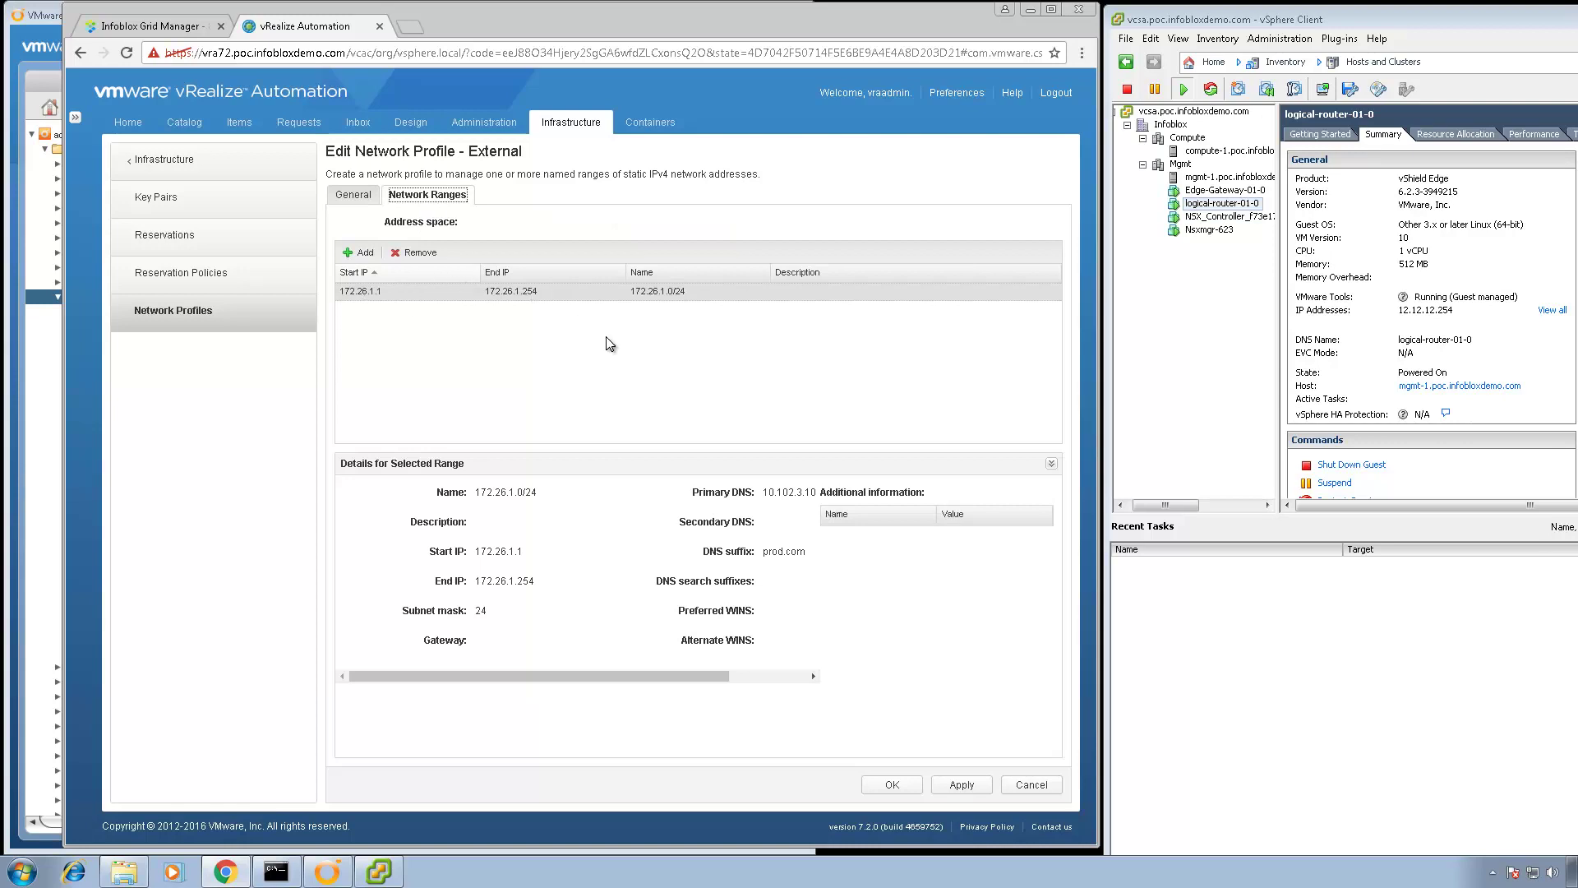
left_click(1034, 786)
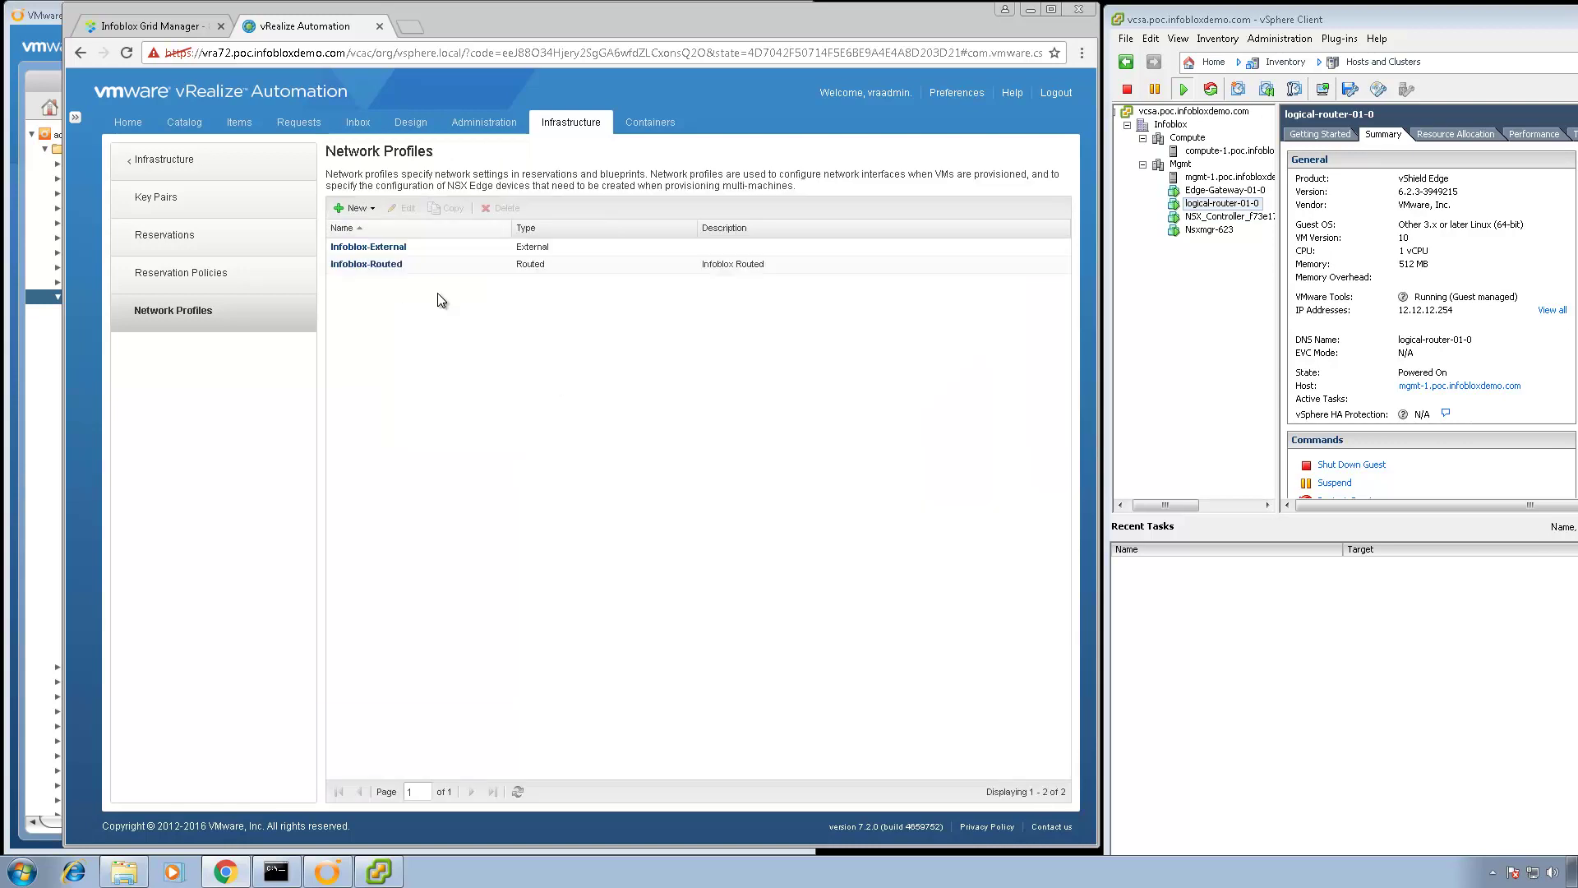
left_click(381, 265)
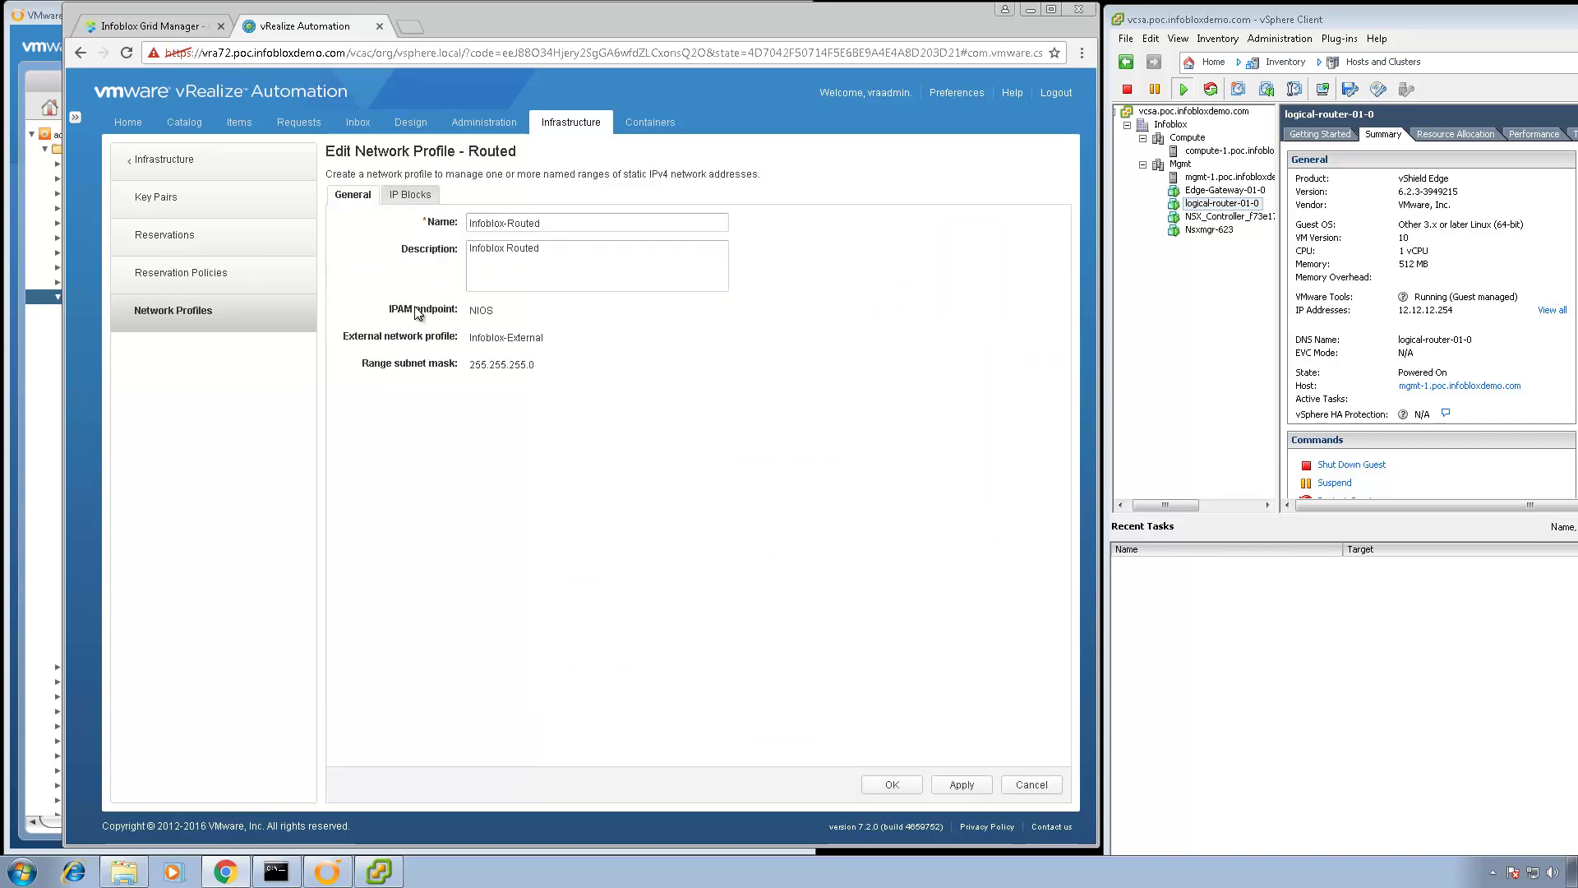
left_click(410, 194)
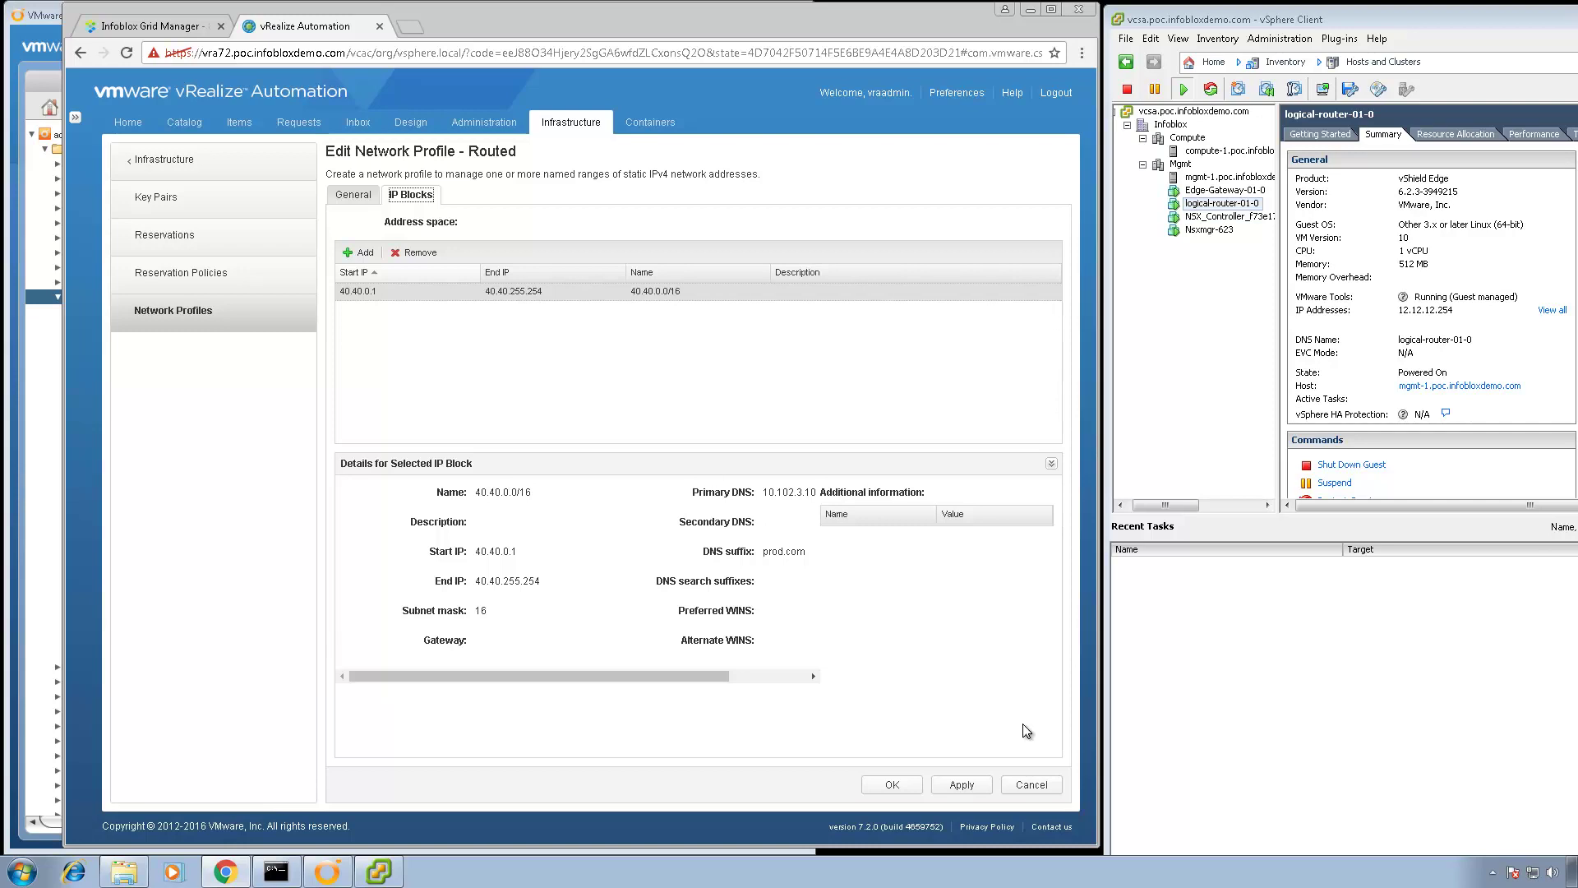
left_click(1031, 784)
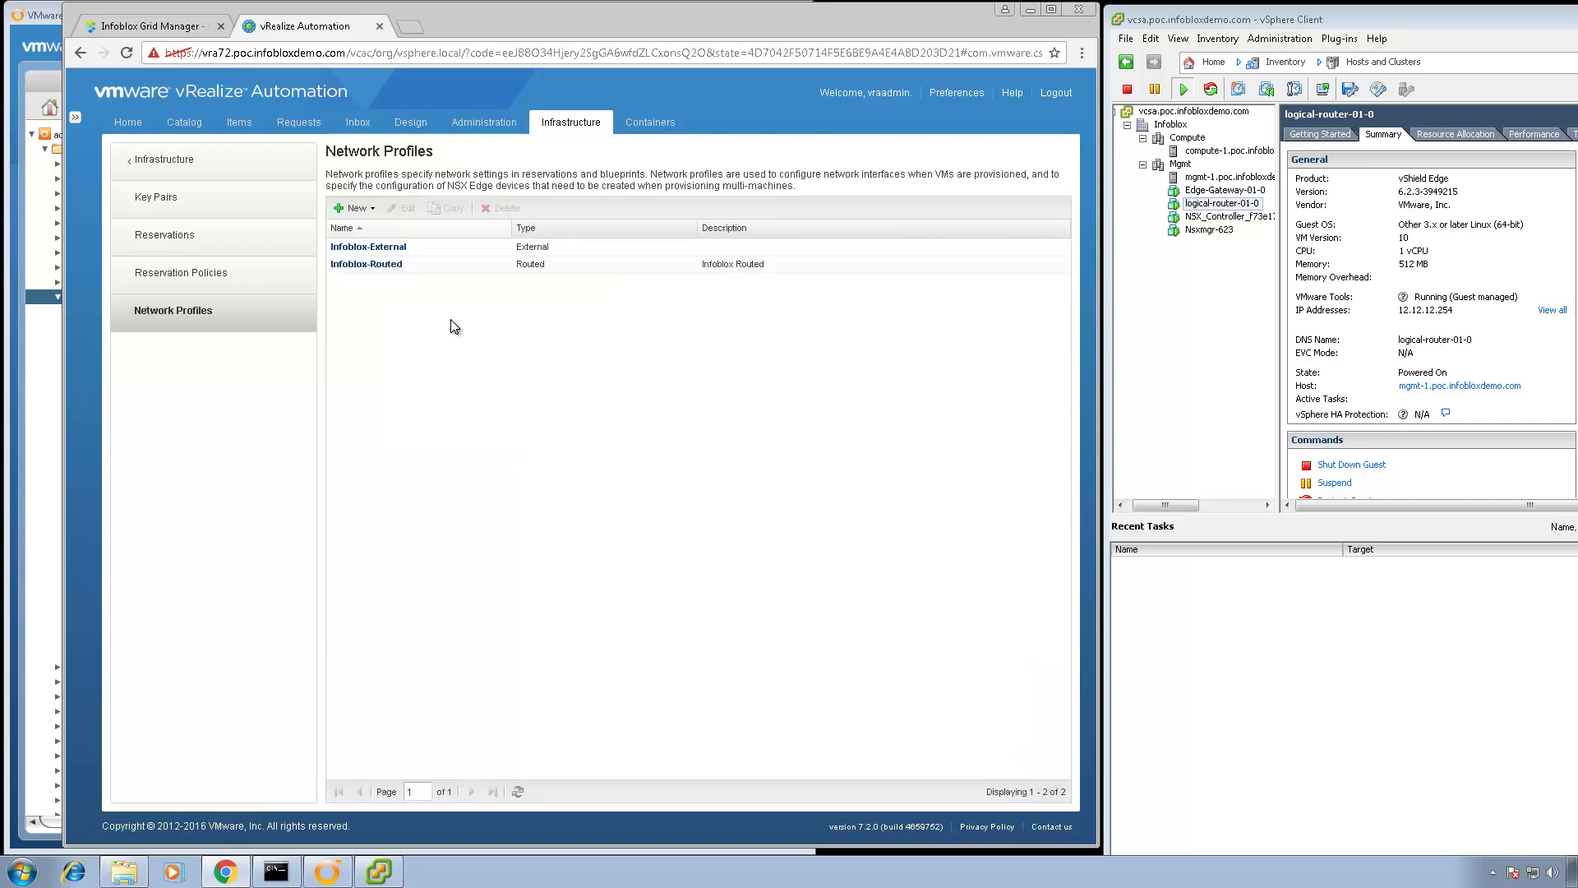
Step: Review the Infoblox-Default property group's IPAM properties under Administration, then go to the Design area
left_click(484, 131)
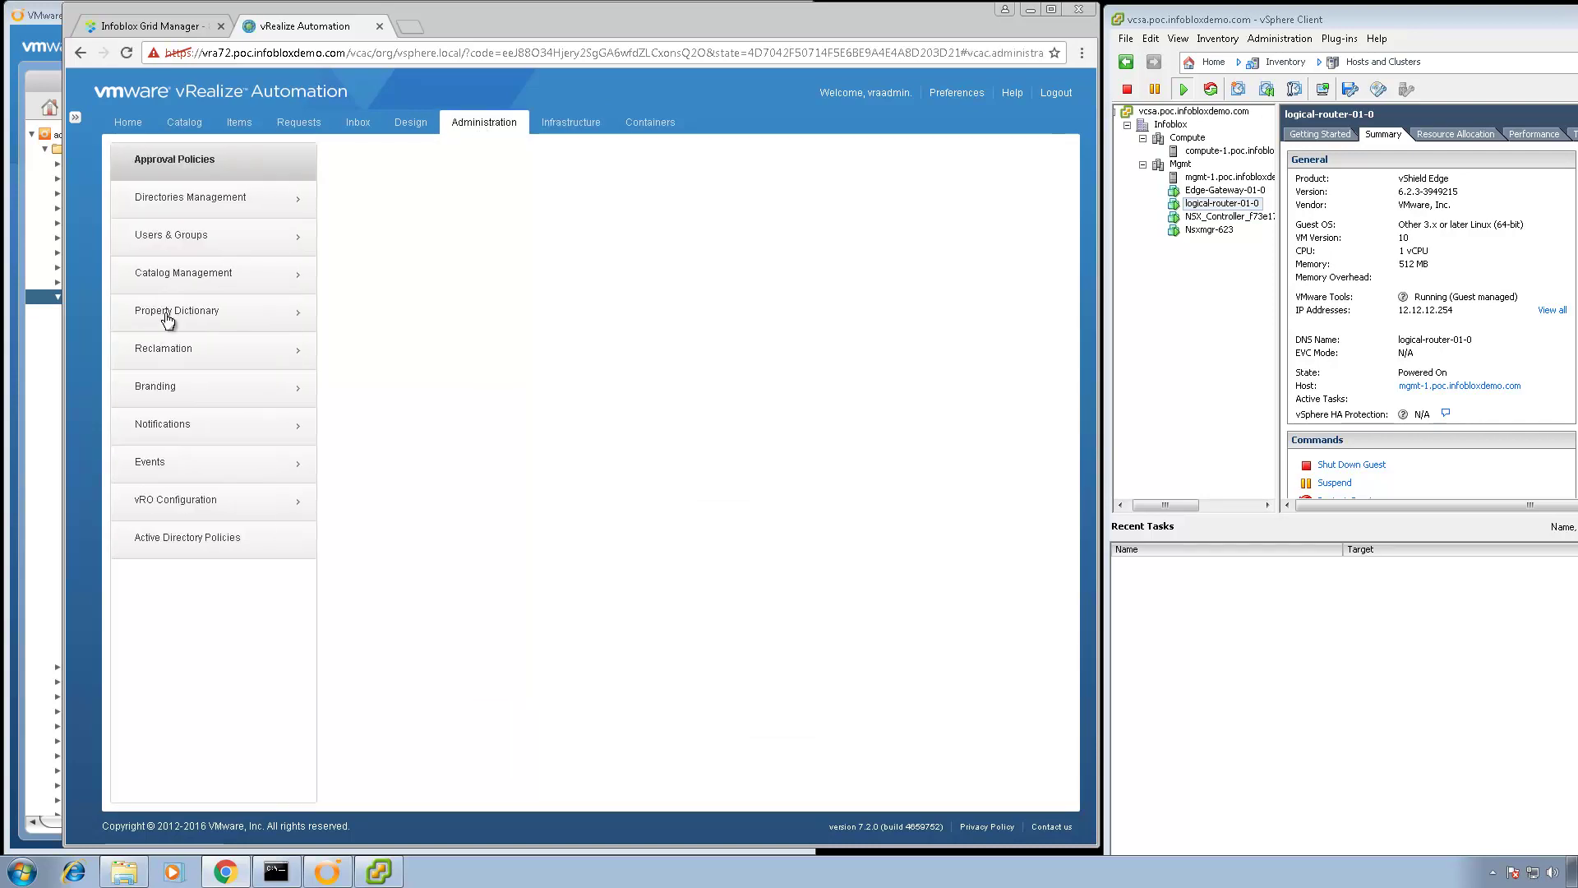
left_click(180, 311)
left_click(169, 237)
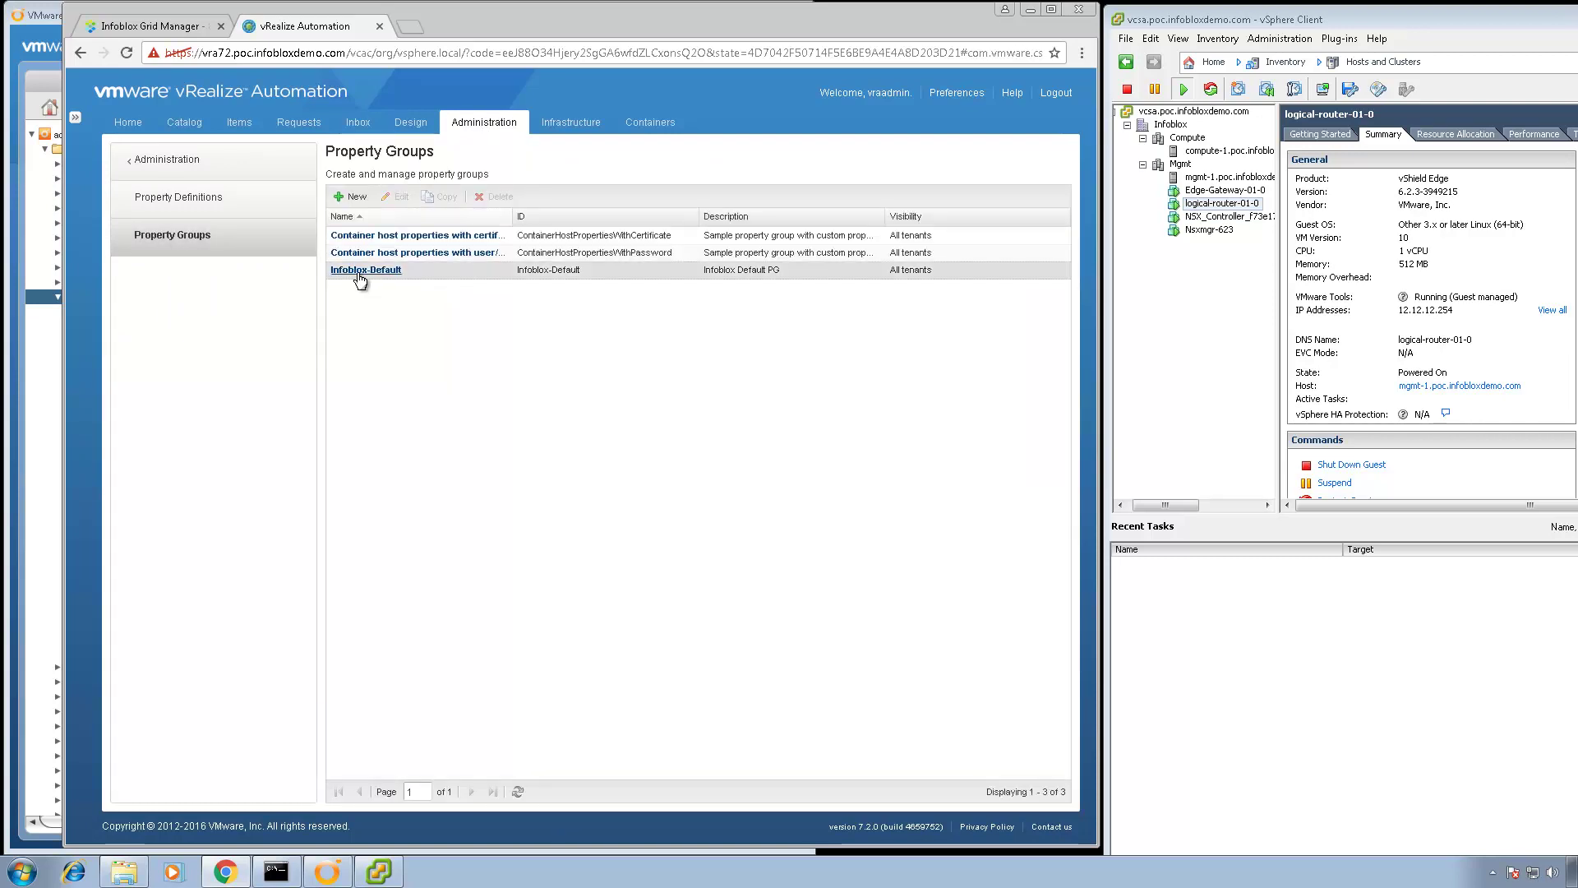
left_click(360, 273)
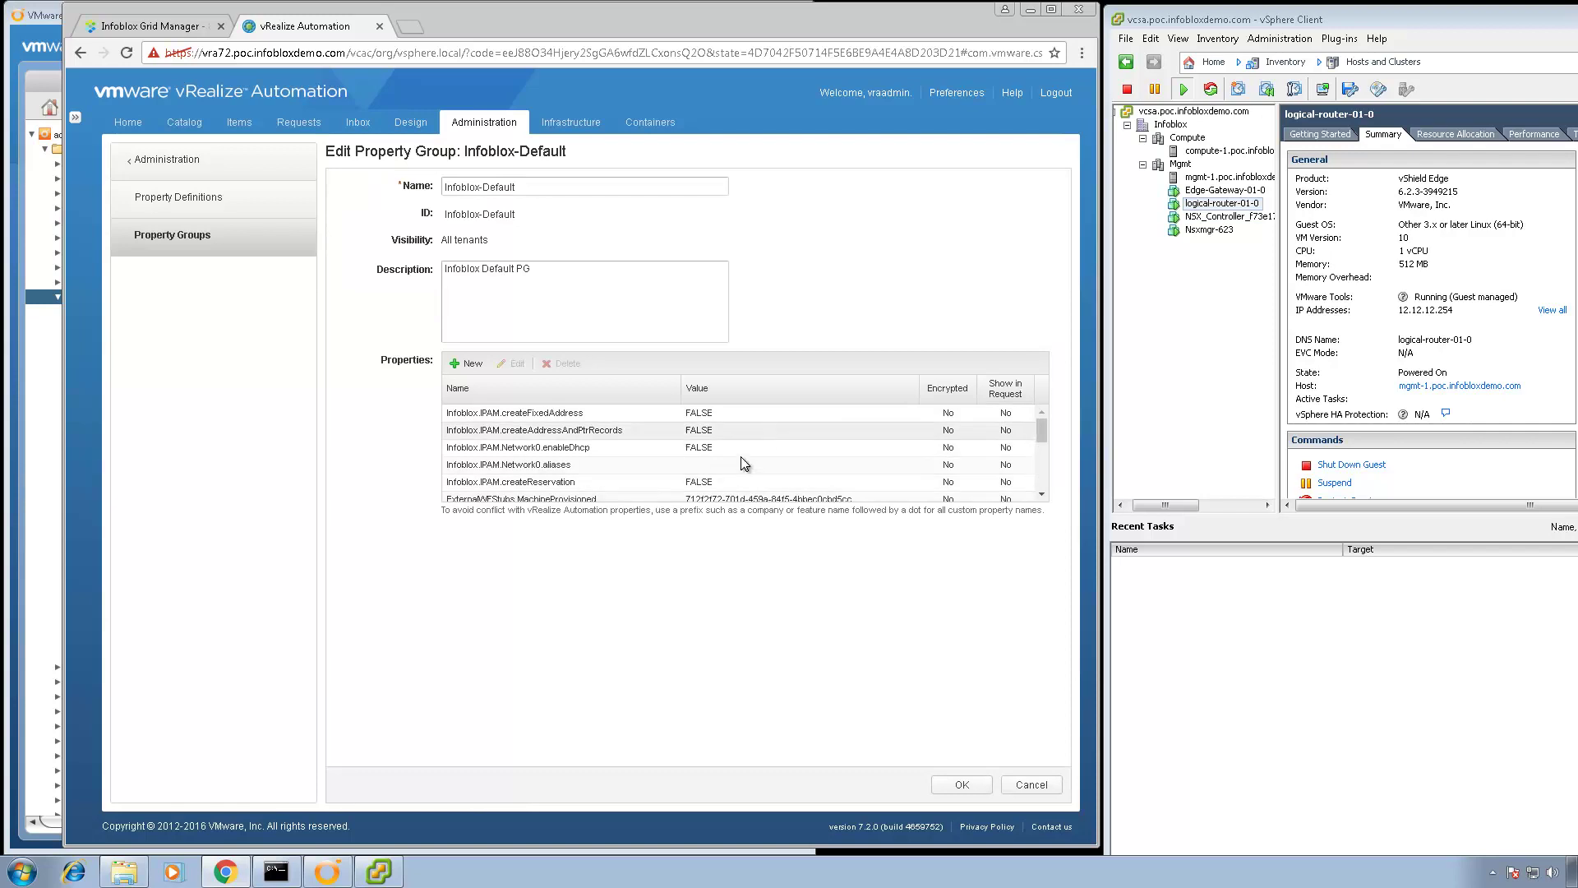
mouse_move(1039, 436)
left_mouse_down()
mouse_move(1039, 493)
mouse_move(1042, 412)
left_mouse_up()
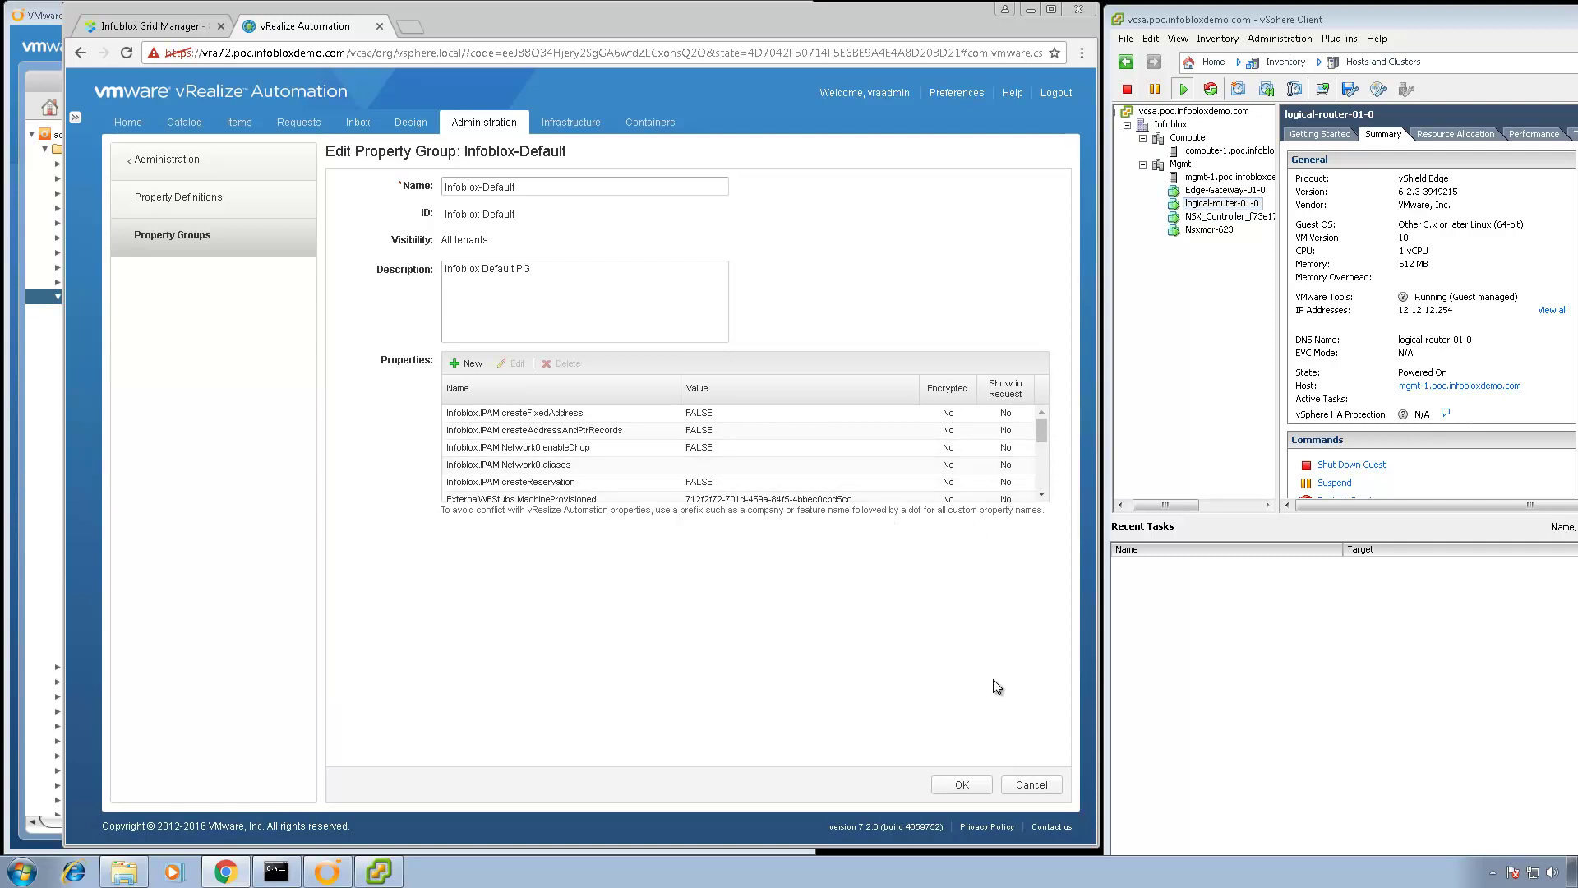
left_click(1032, 785)
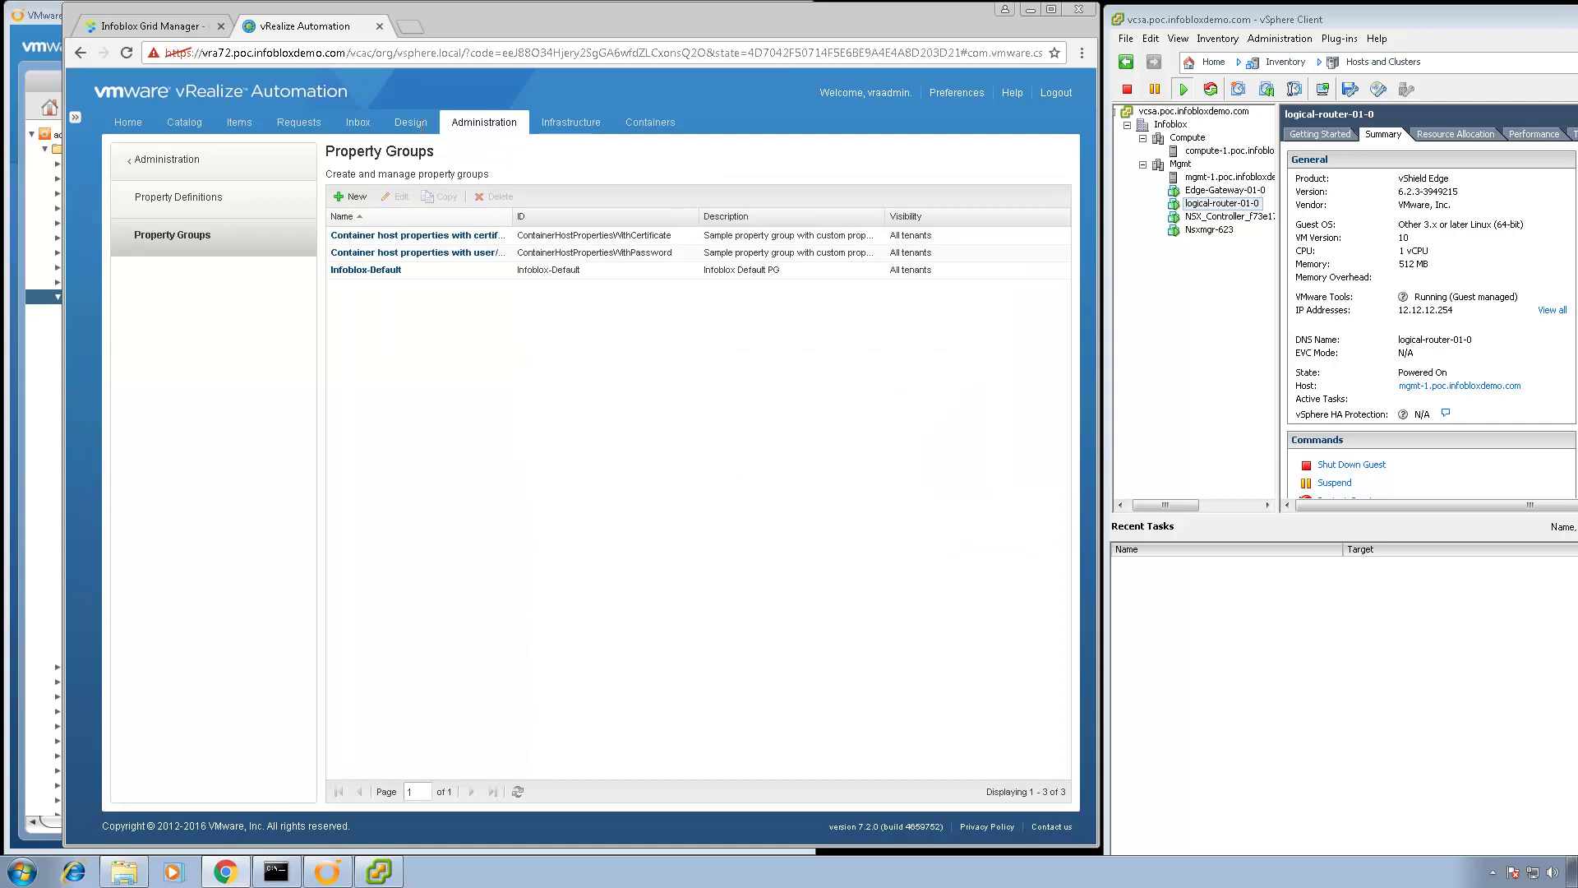
left_click(419, 123)
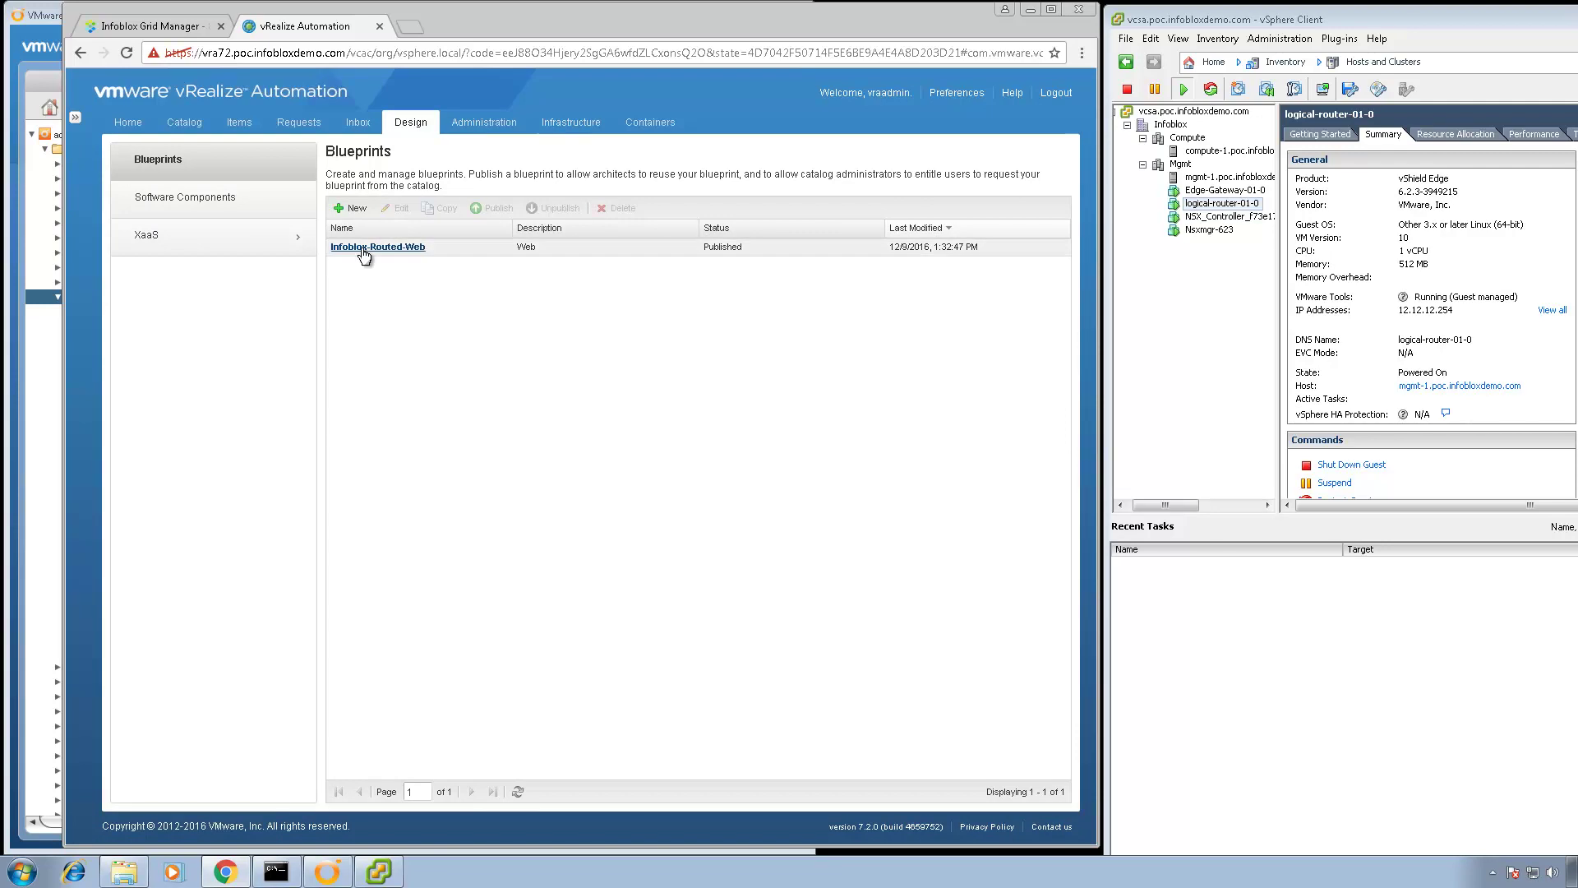
Step: Open the Infoblox-Routed-Web blueprint and check the InfobloxRouted network component's IP blocks
left_click(362, 248)
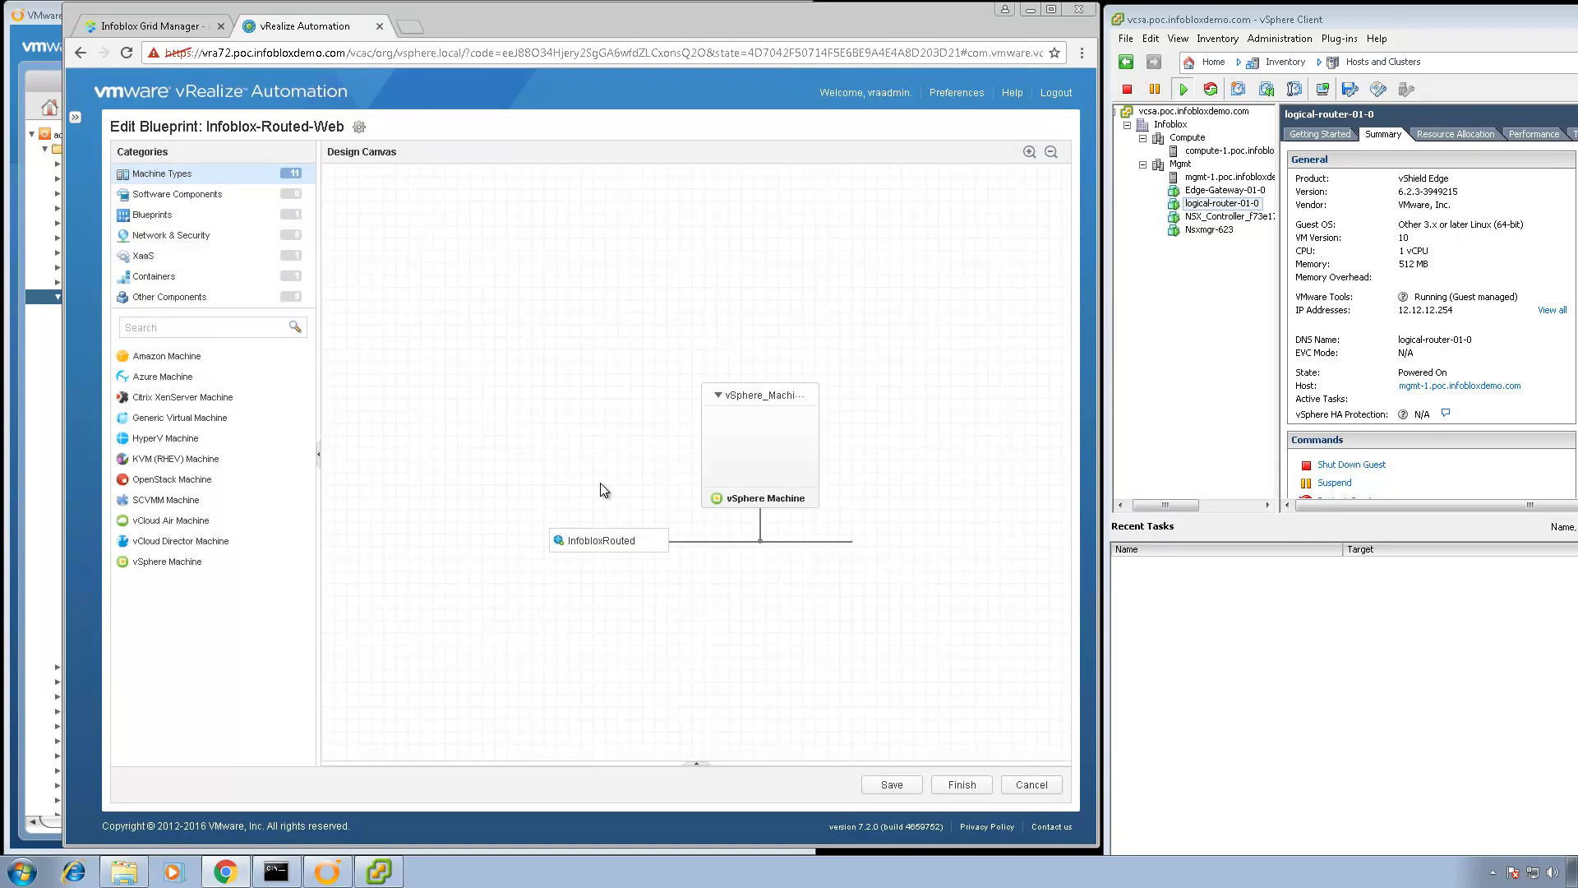
left_click(591, 537)
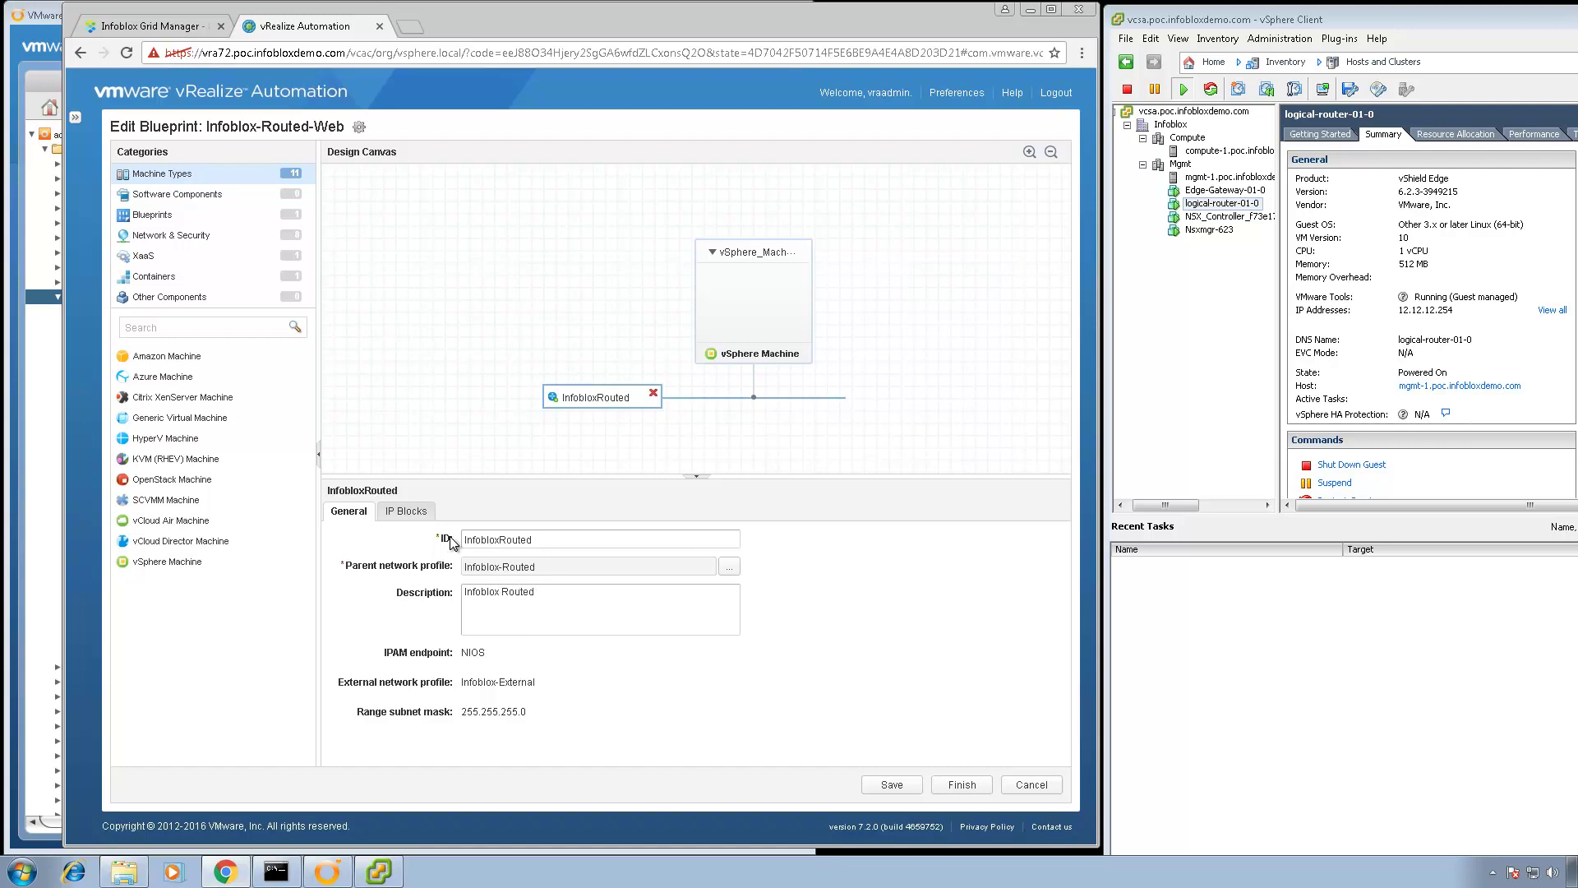
left_click(406, 510)
Step: Inspect the vSphere machine's build, machine resources, storage, network, security and properties settings
left_click(761, 317)
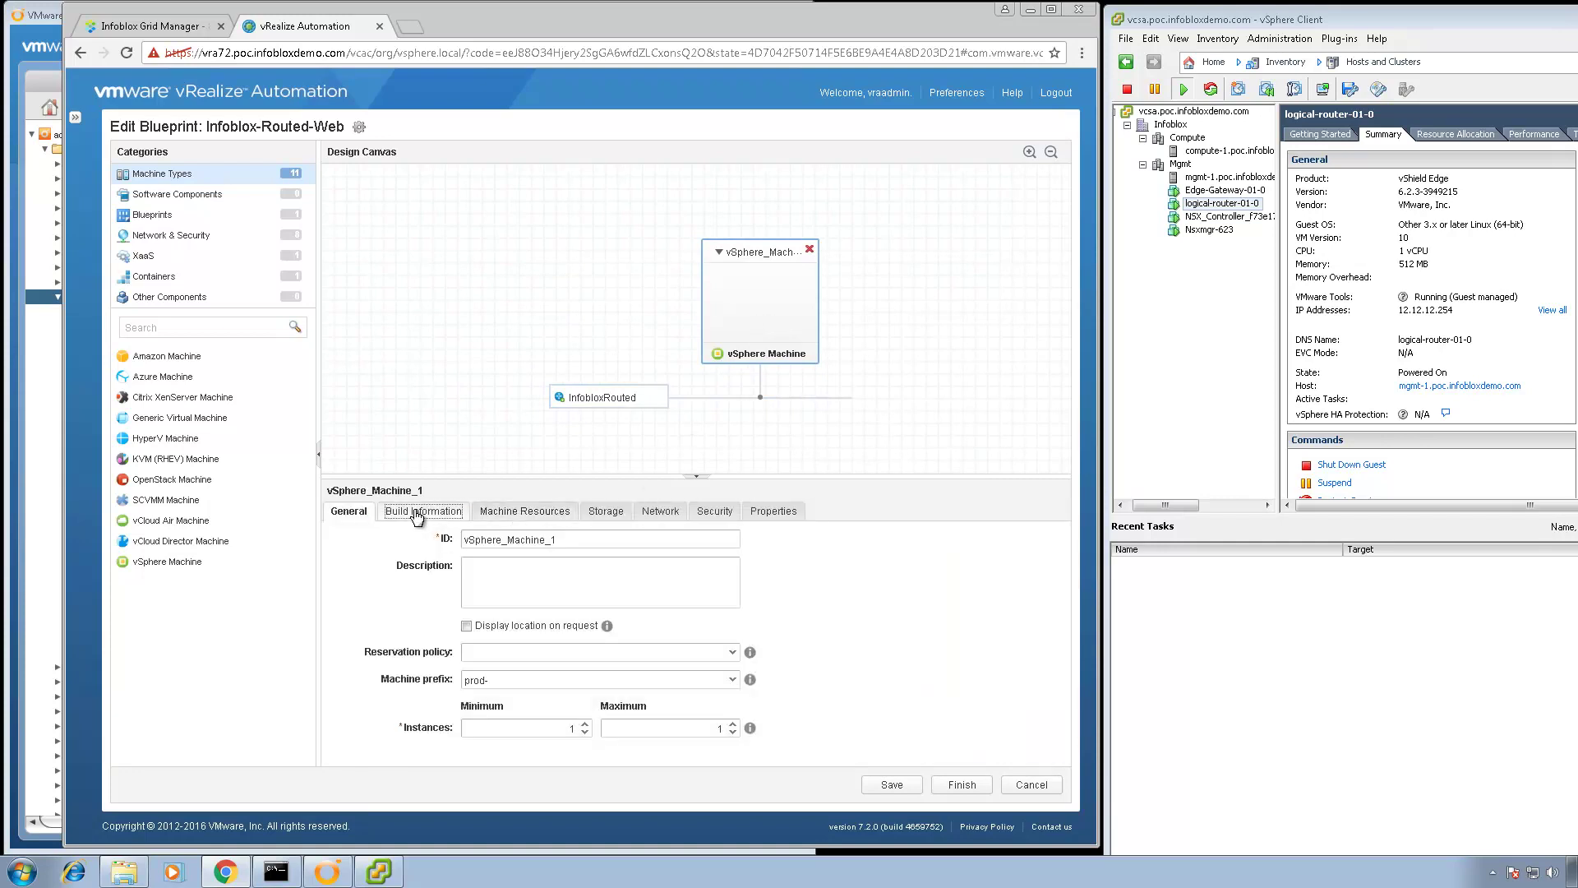
left_click(417, 513)
left_click(499, 512)
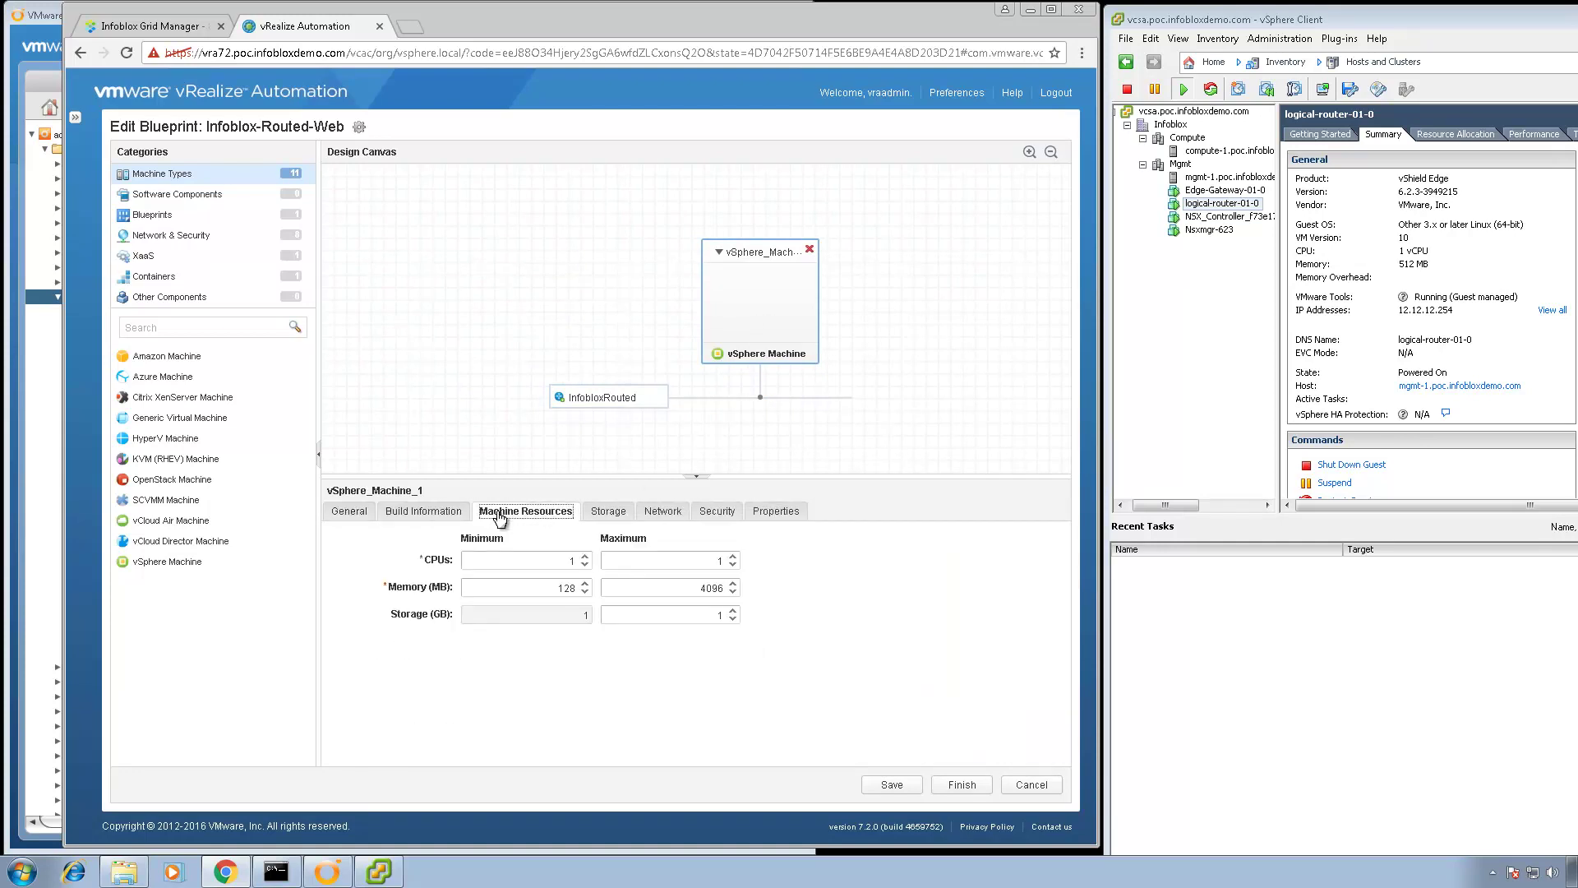
left_click(608, 513)
left_click(658, 514)
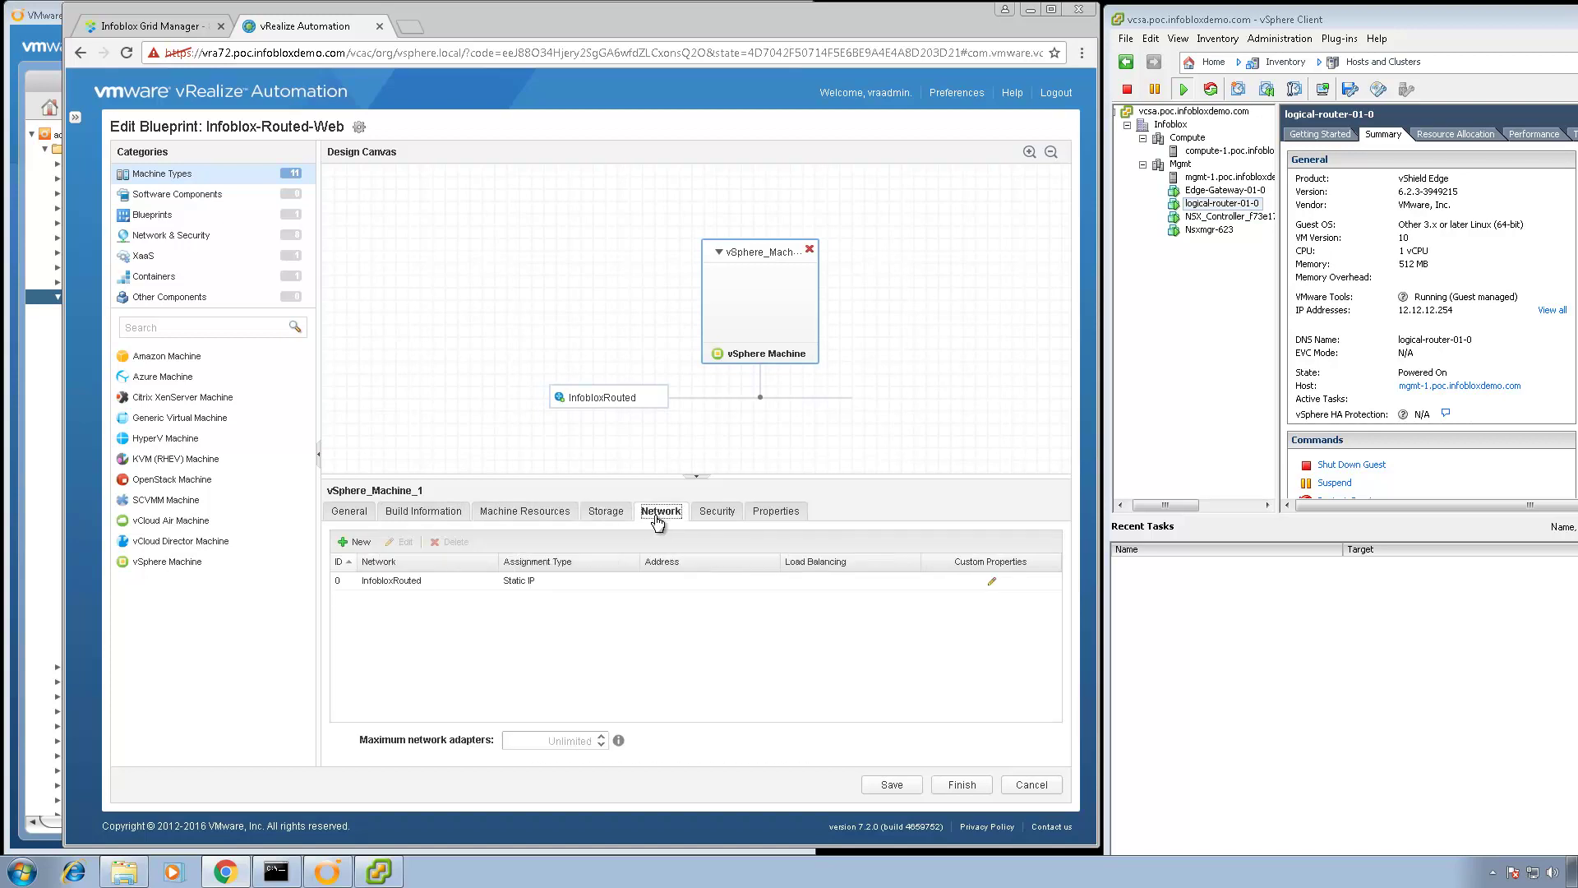
left_click(730, 515)
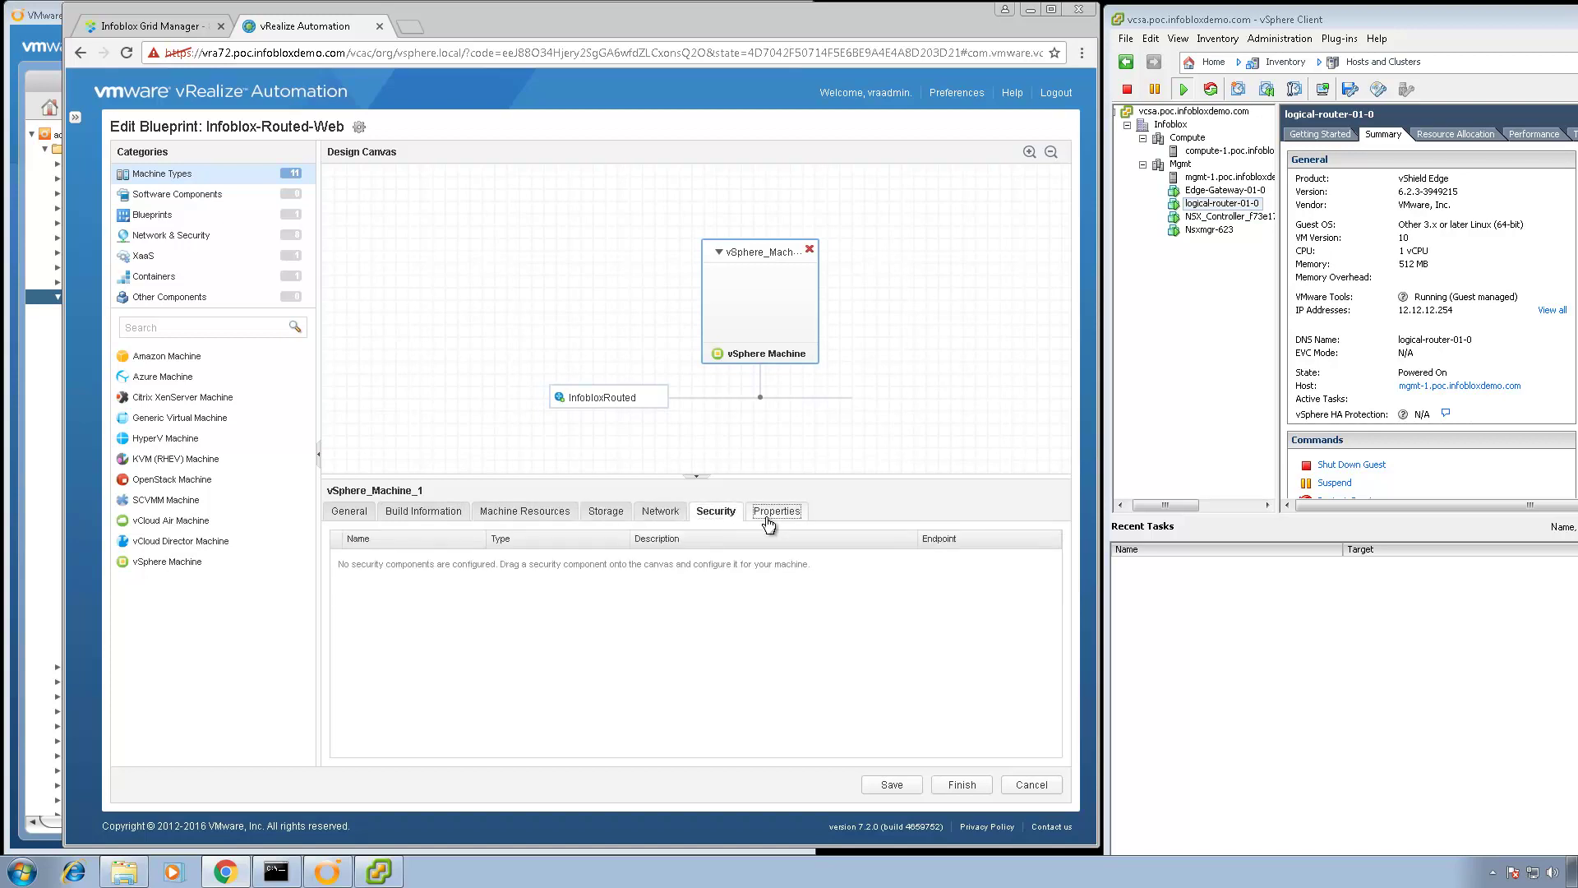
left_click(768, 512)
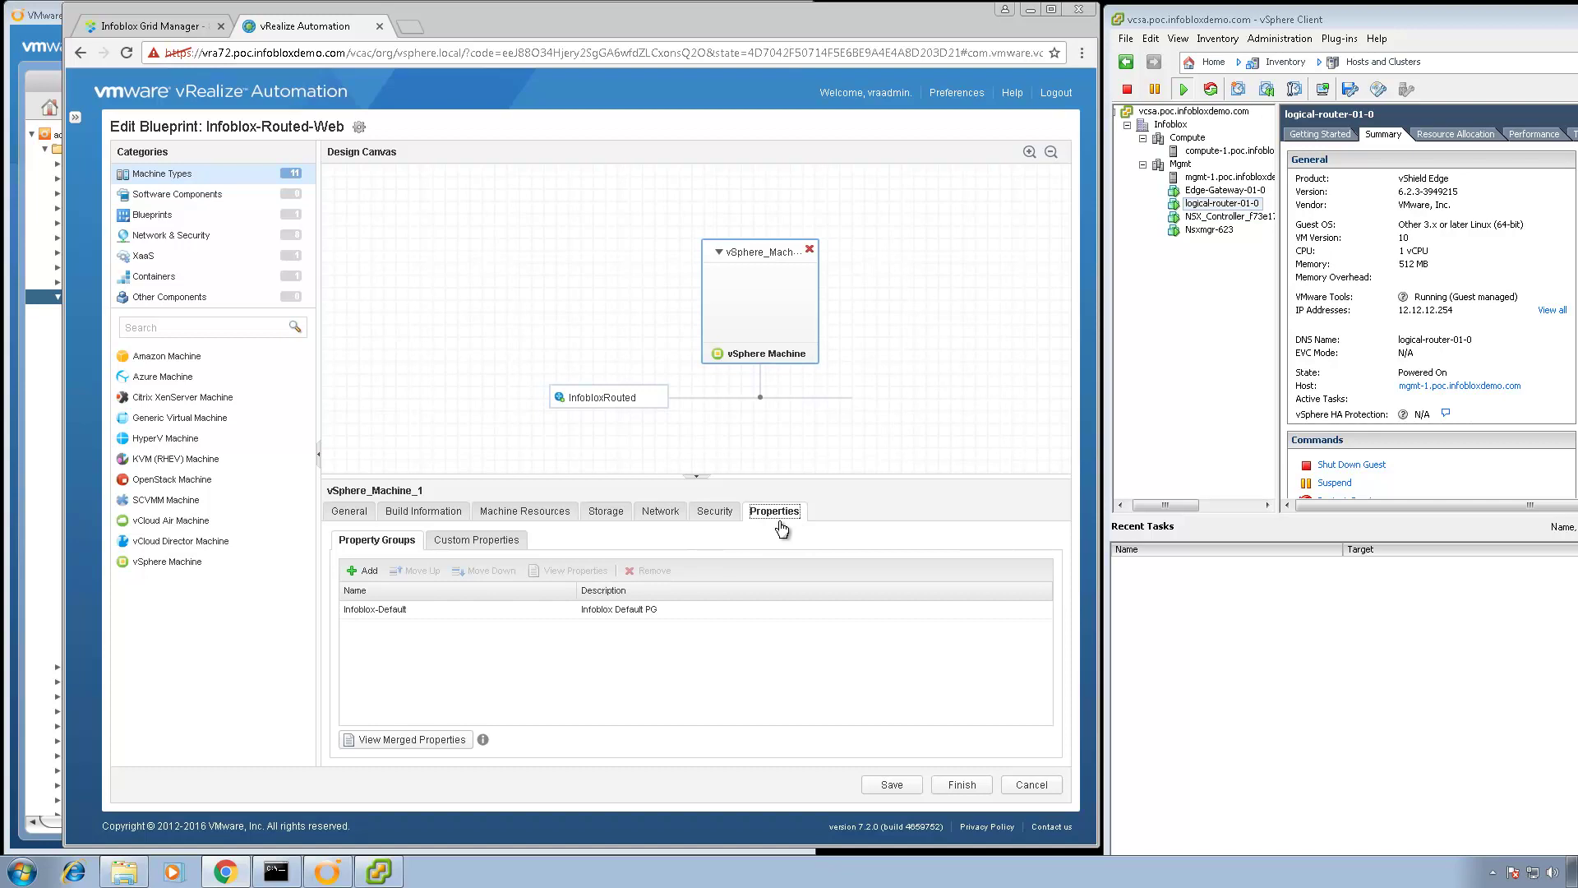
Step: View the Infoblox-Default property group's properties, then leave the blueprint editor without saving
left_click(394, 618)
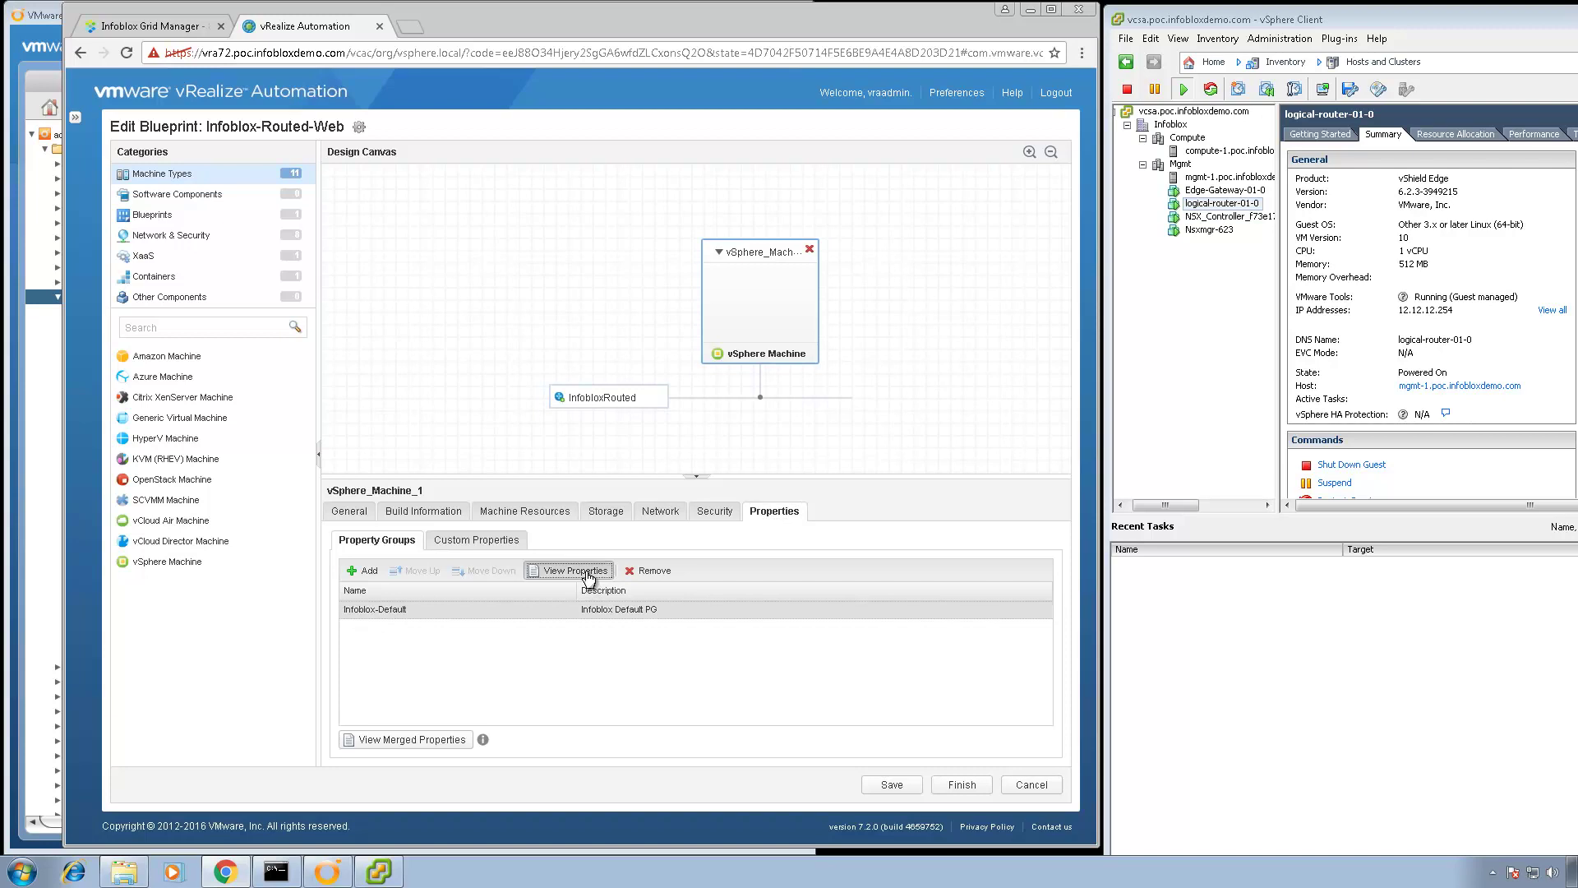
left_click(586, 573)
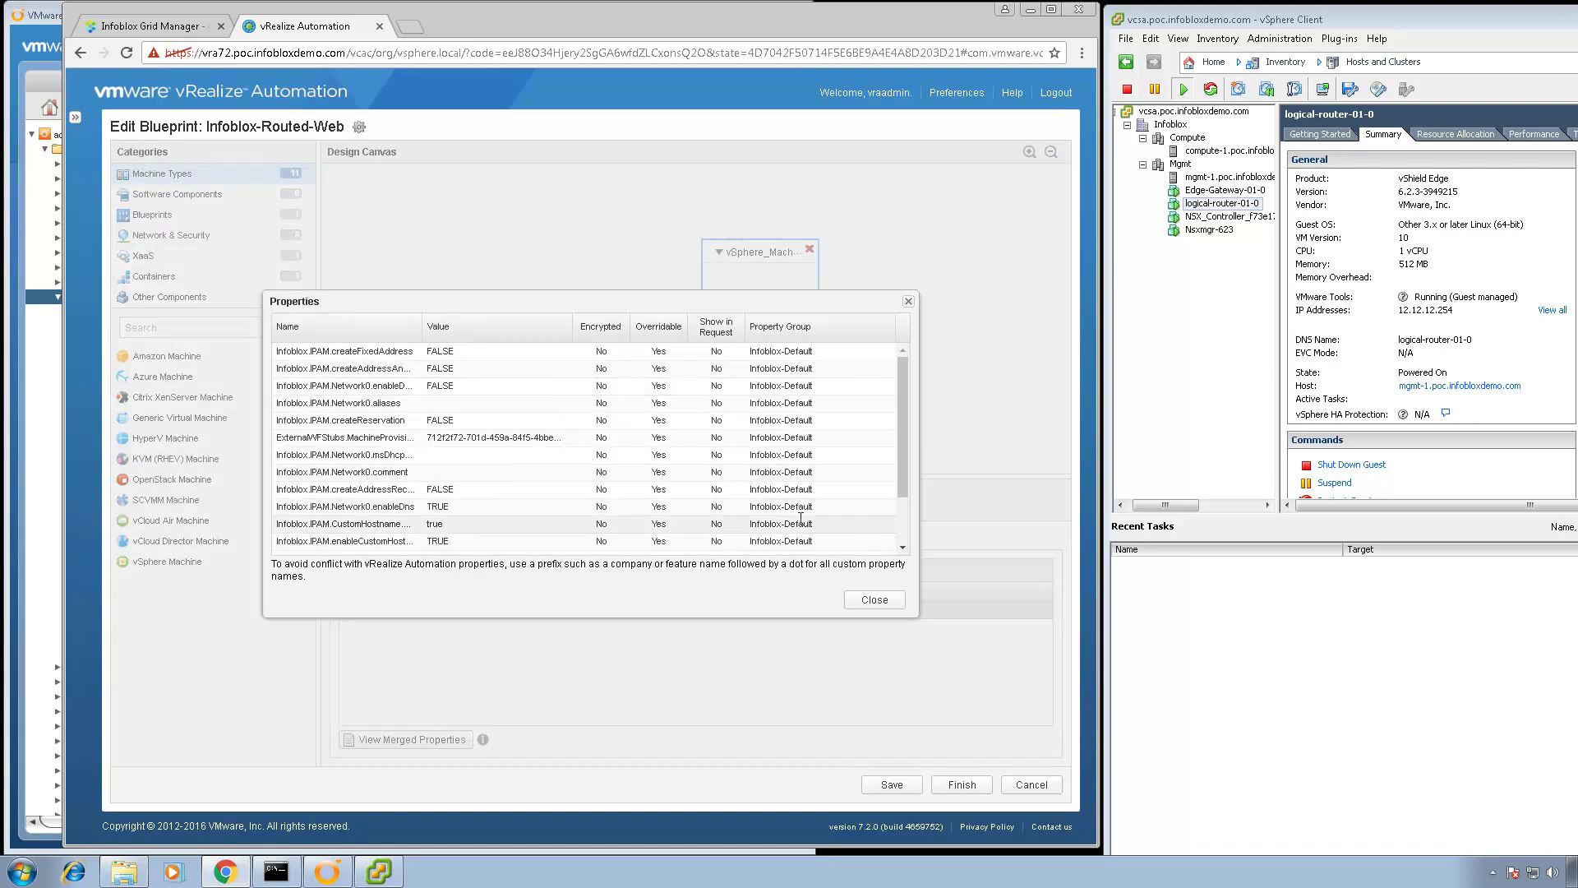
left_click(878, 601)
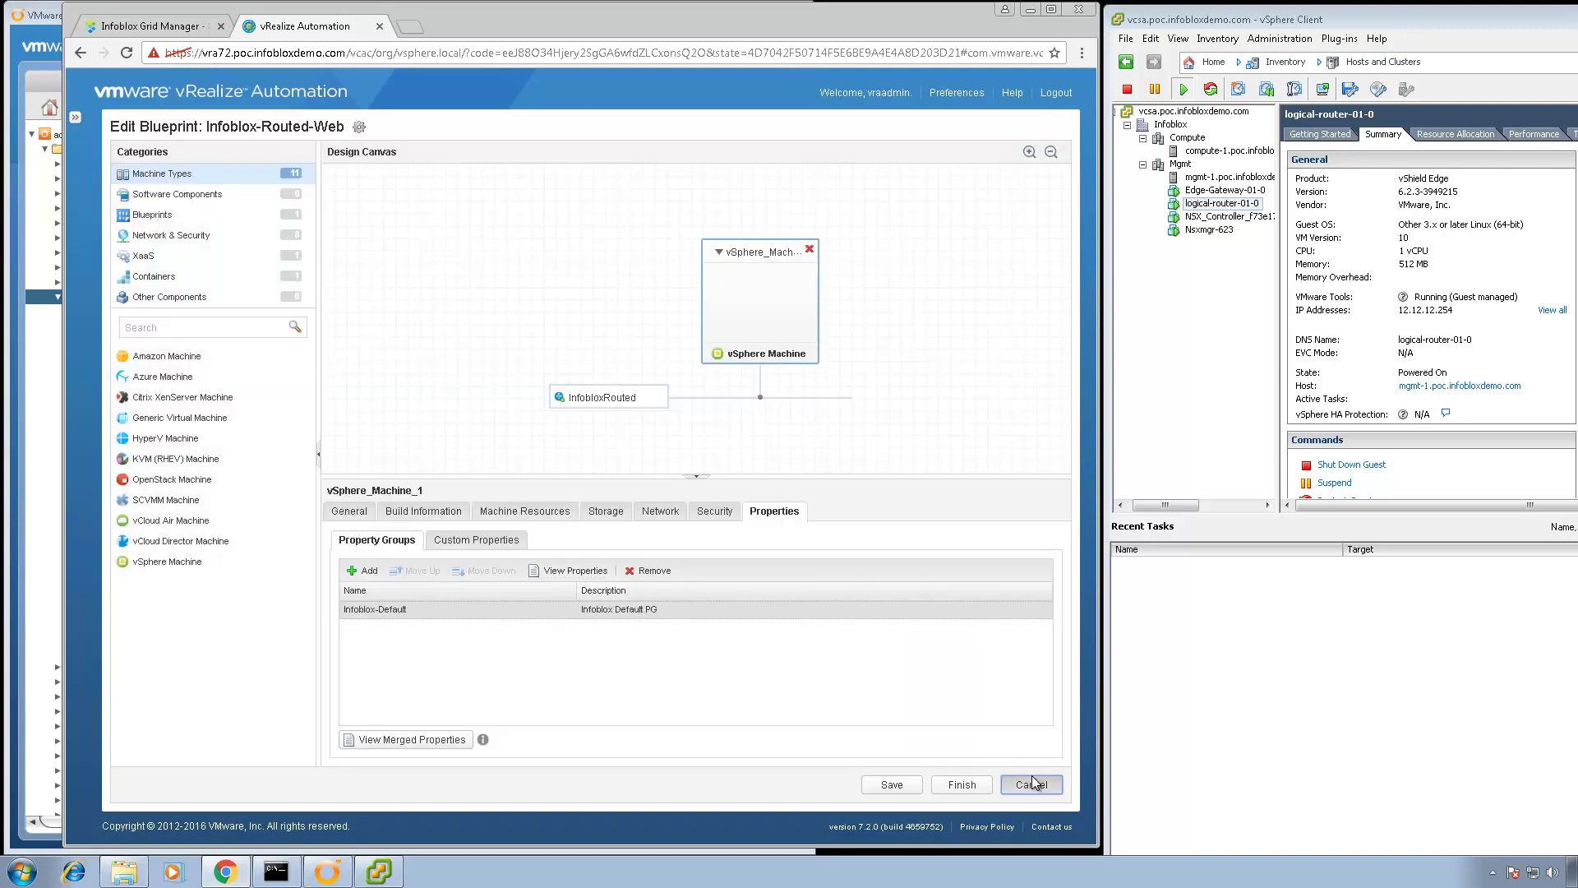
left_click(1032, 776)
left_click(553, 486)
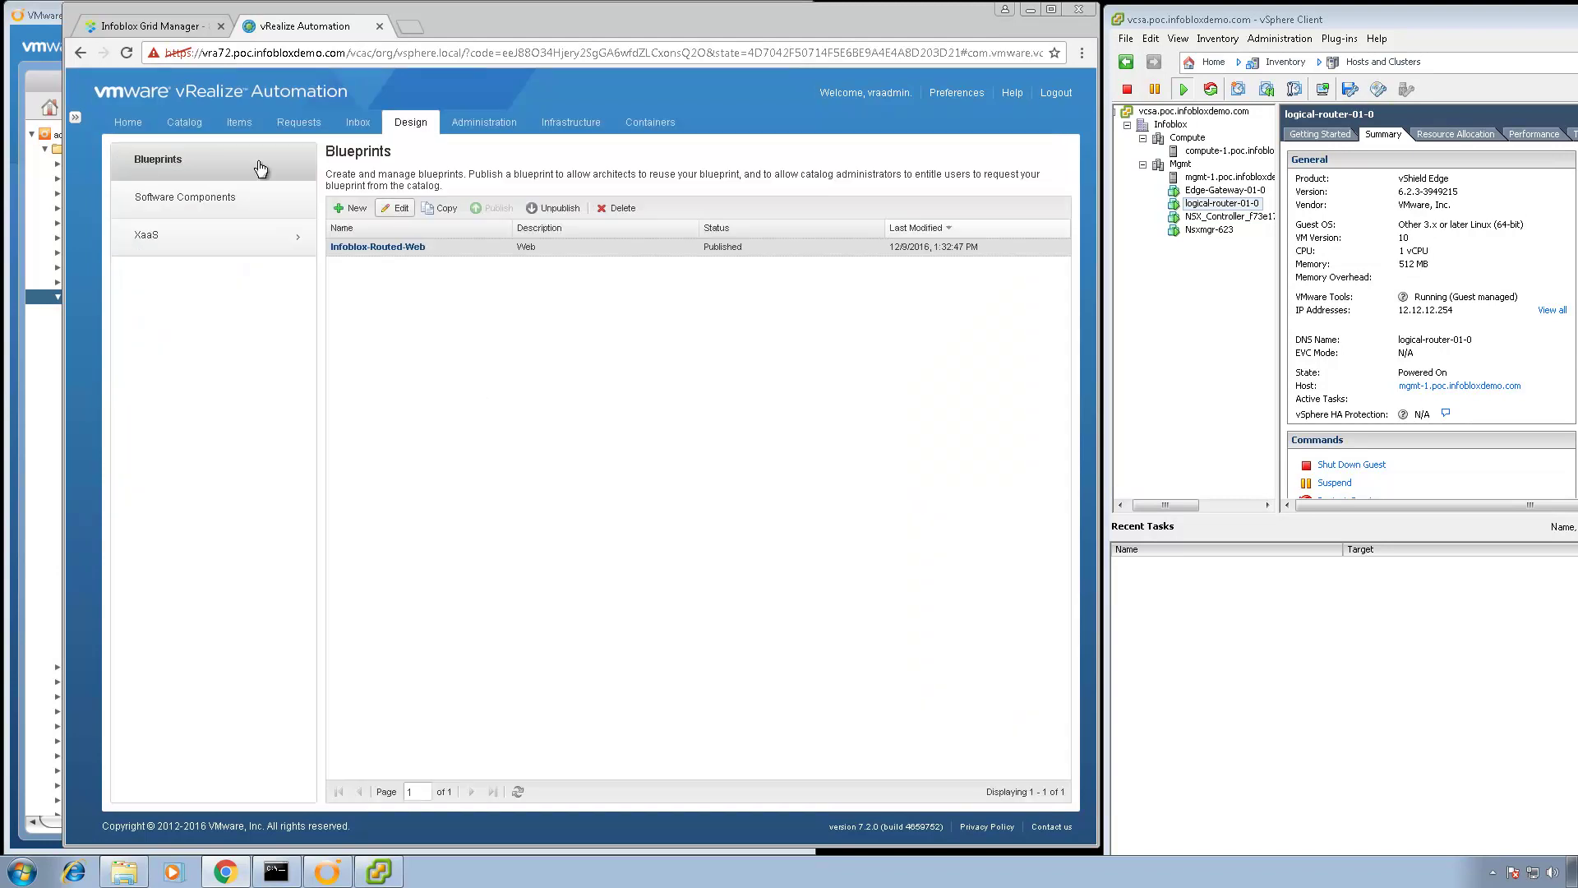
Step: Open the catalog, check all IP addresses of logical-router-01-0 in vSphere Client, then view Infoblox networks
left_click(184, 122)
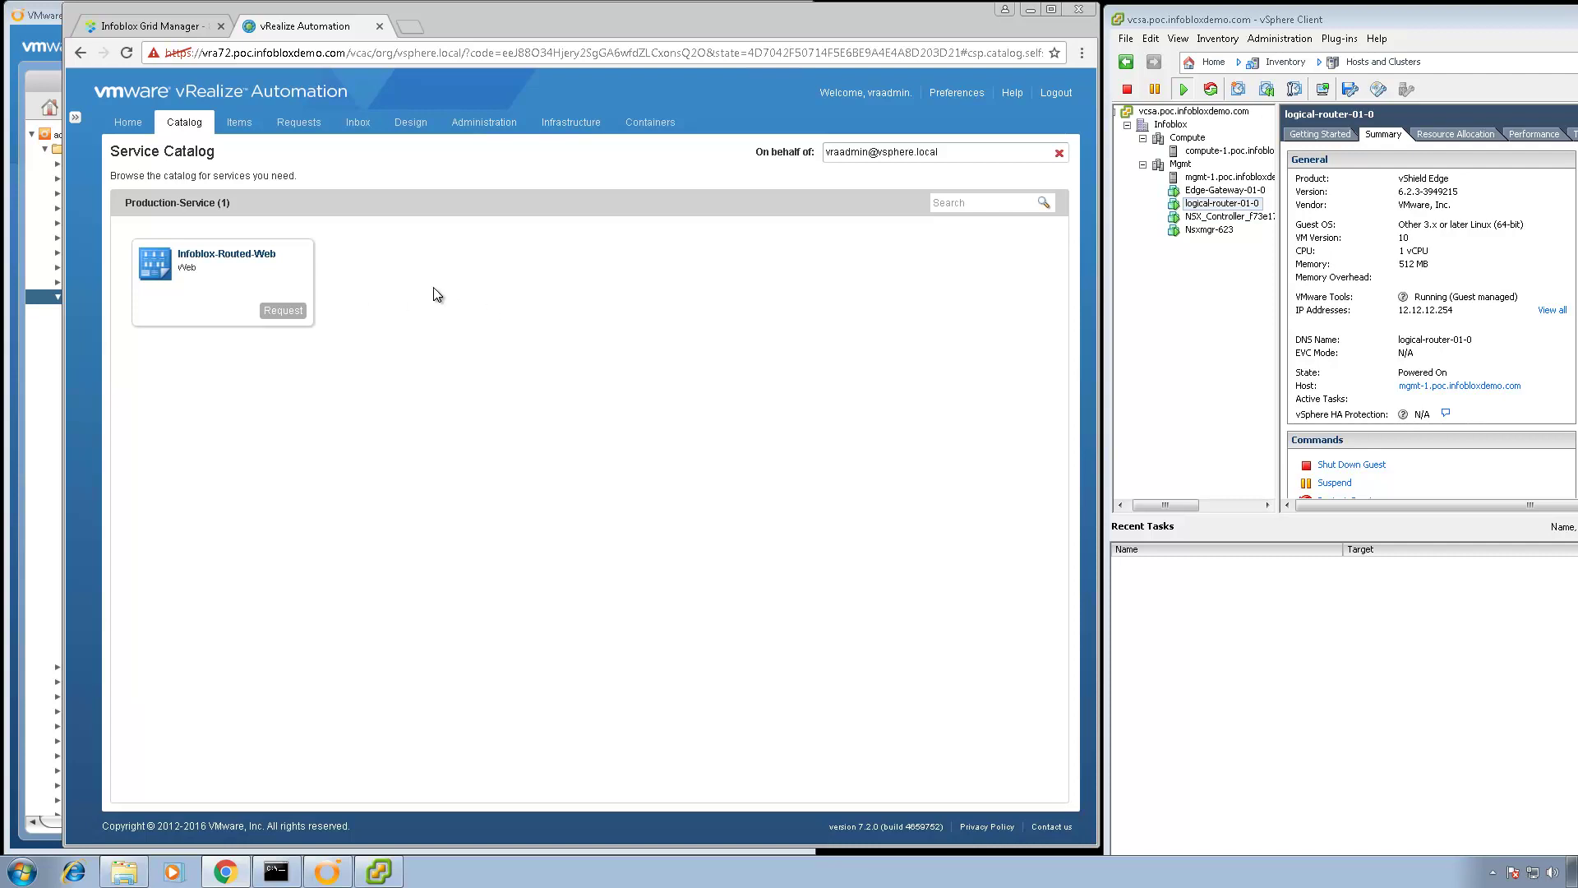
left_click(1182, 207)
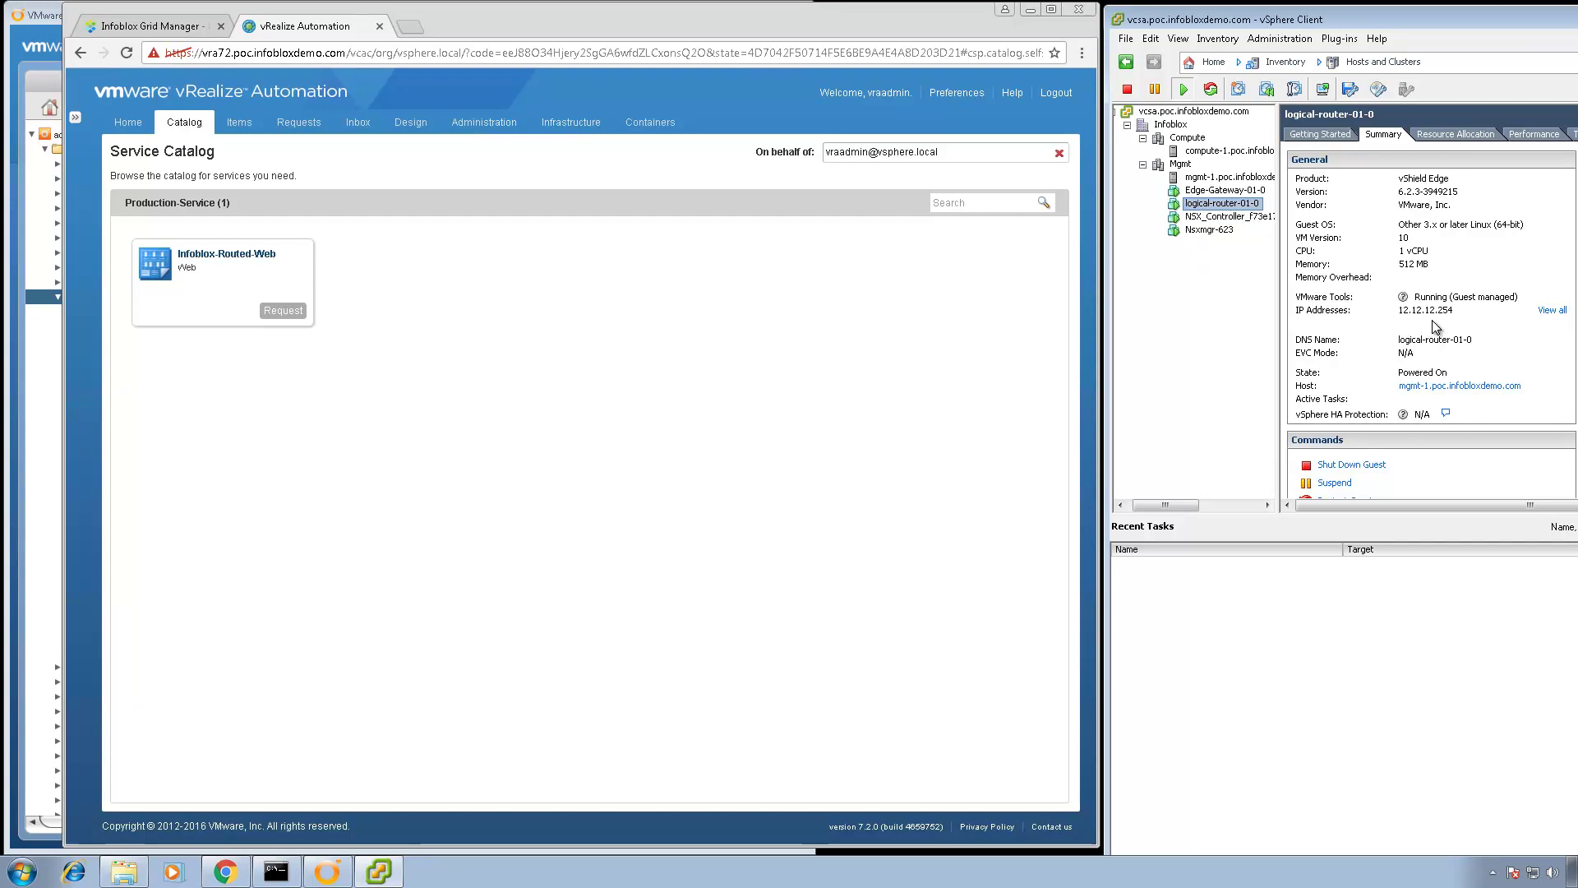
left_click(1545, 312)
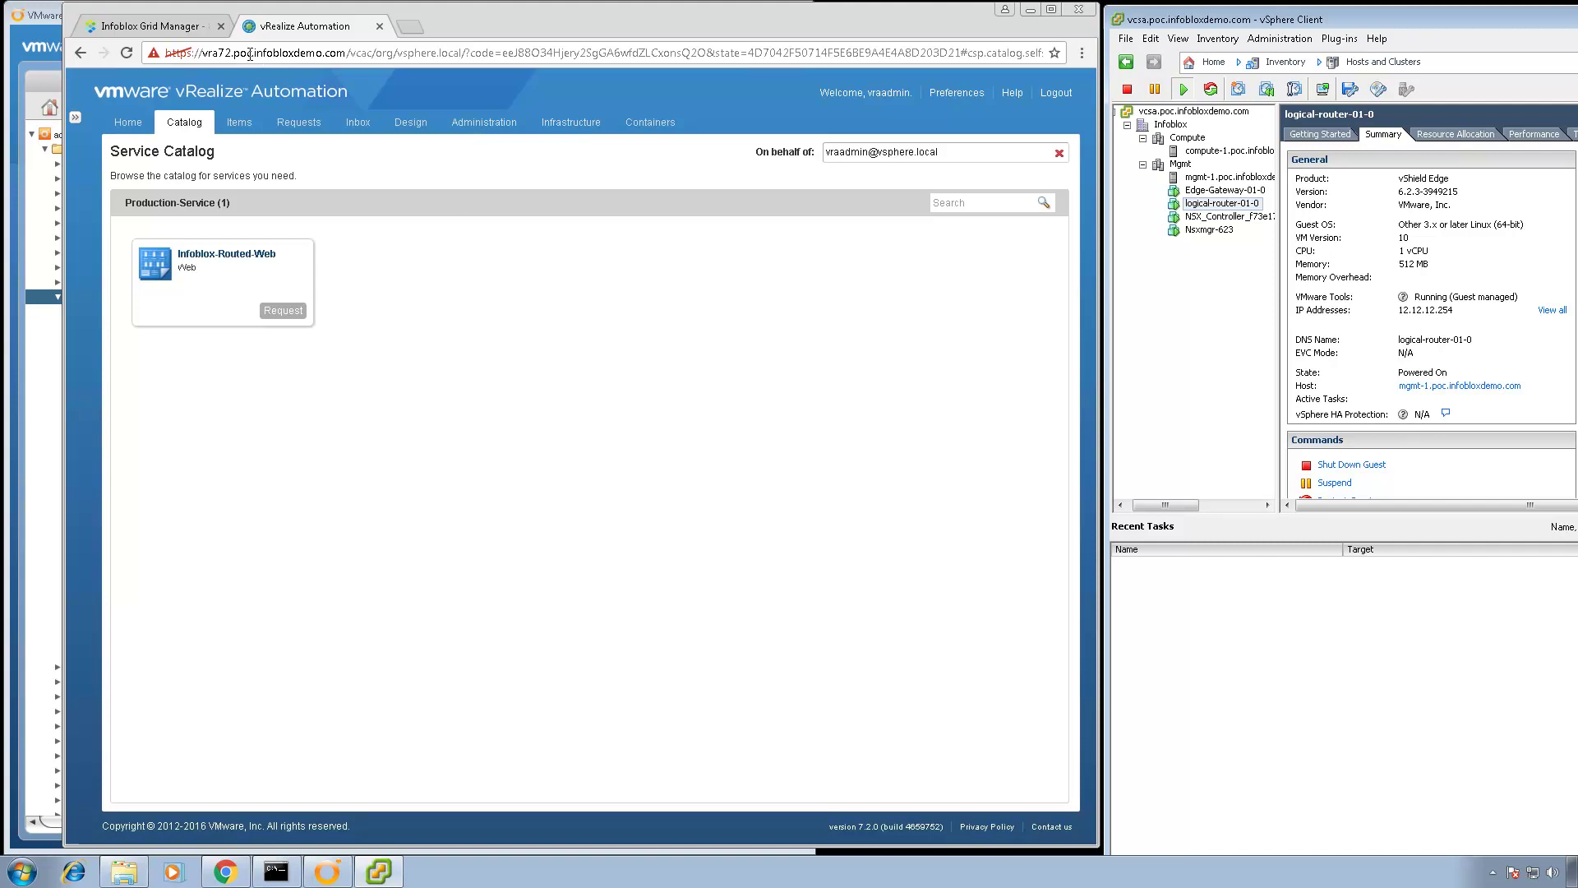
left_click(157, 25)
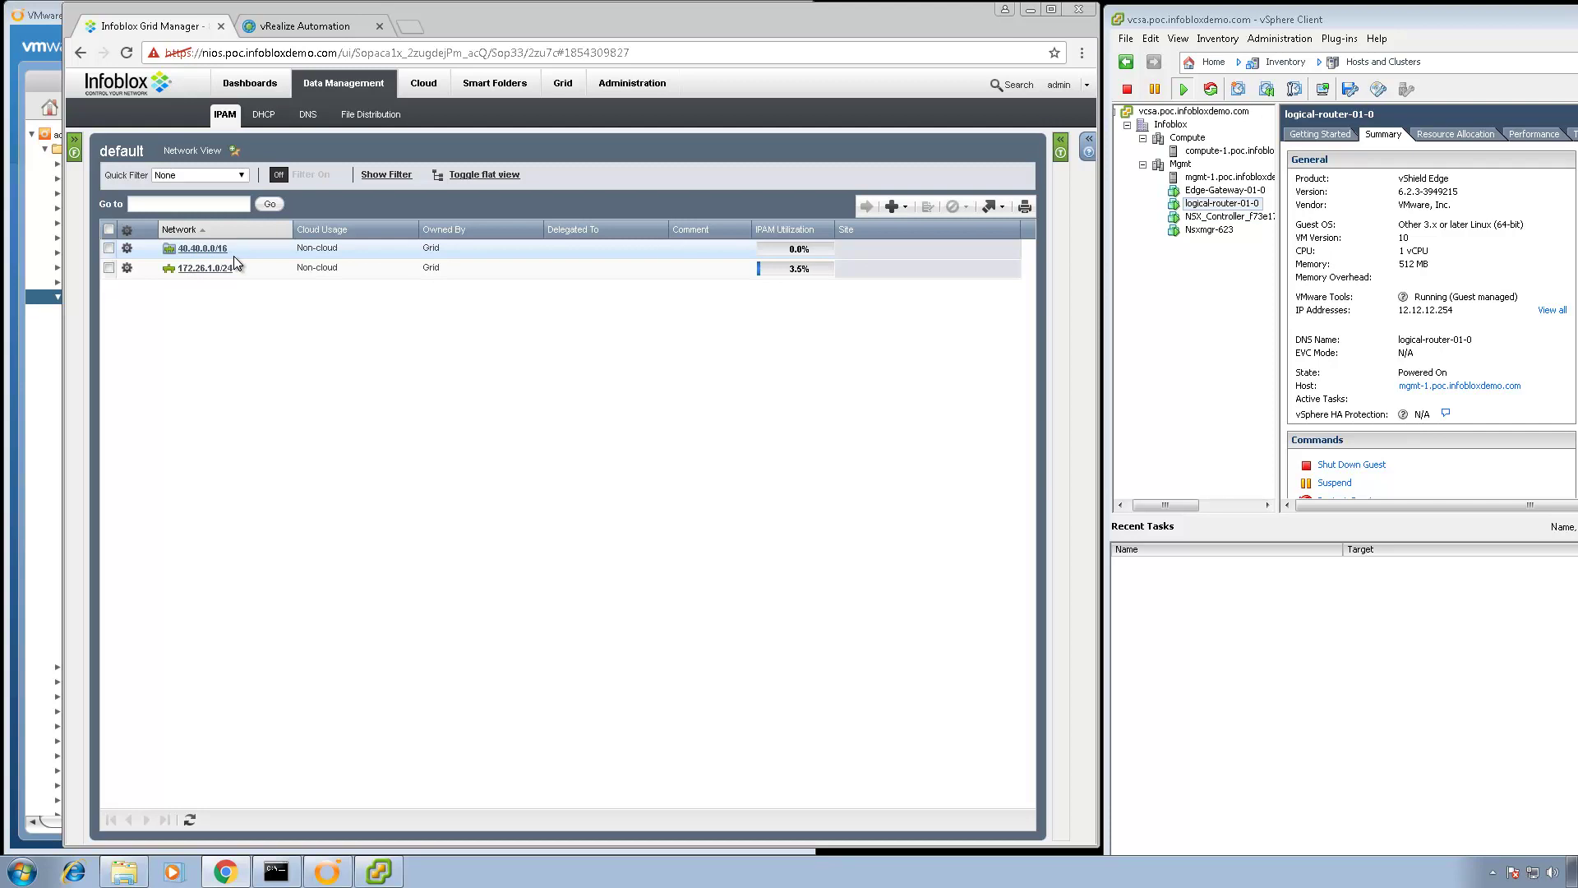
left_click(198, 248)
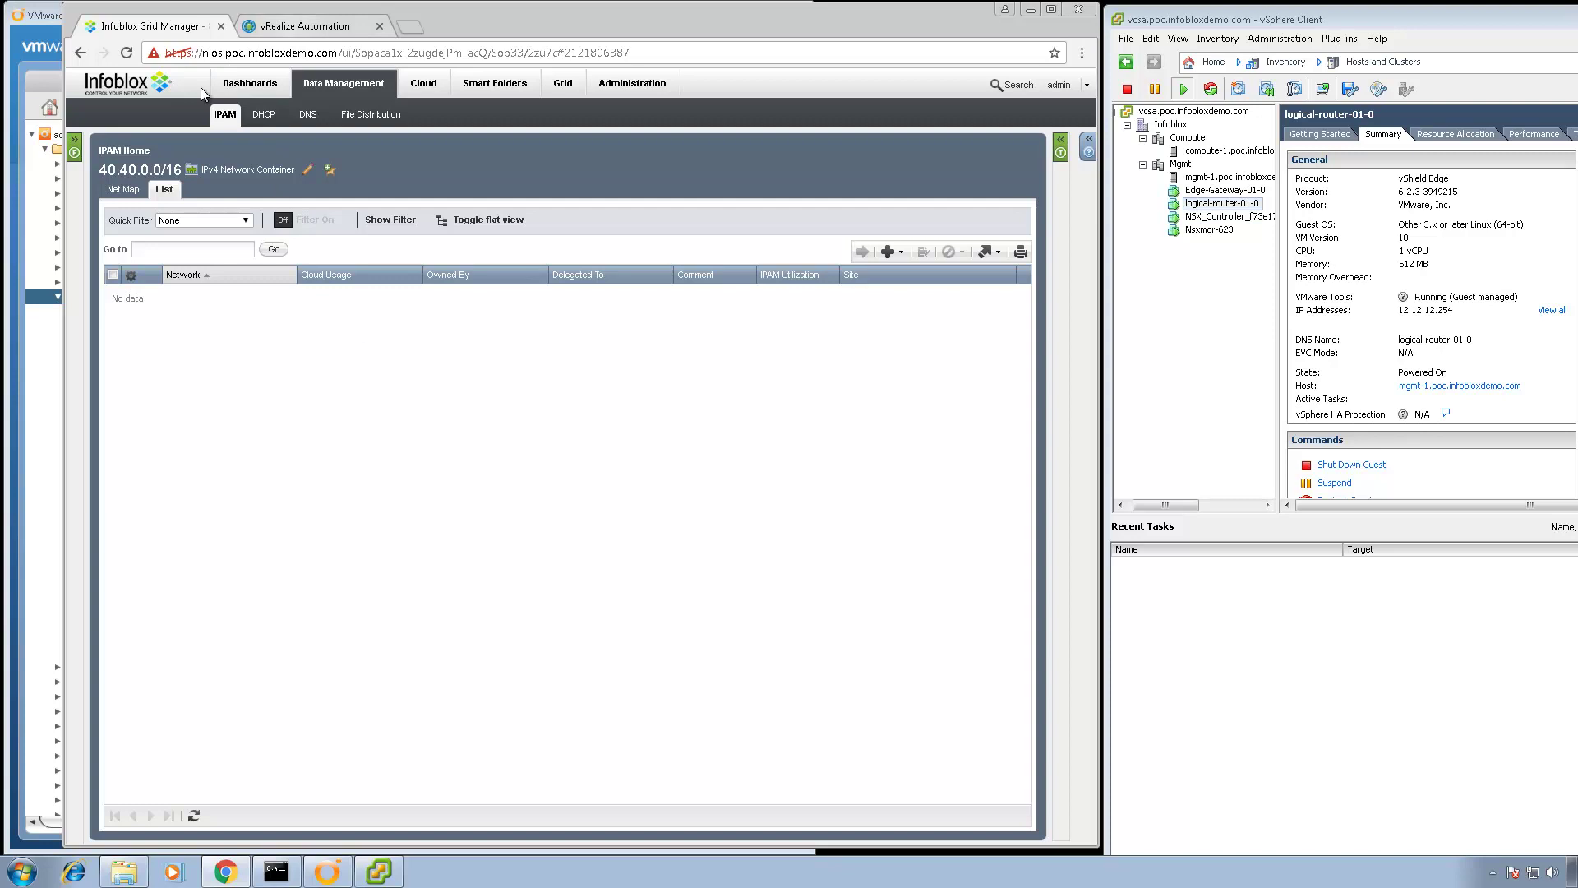
left_click(303, 27)
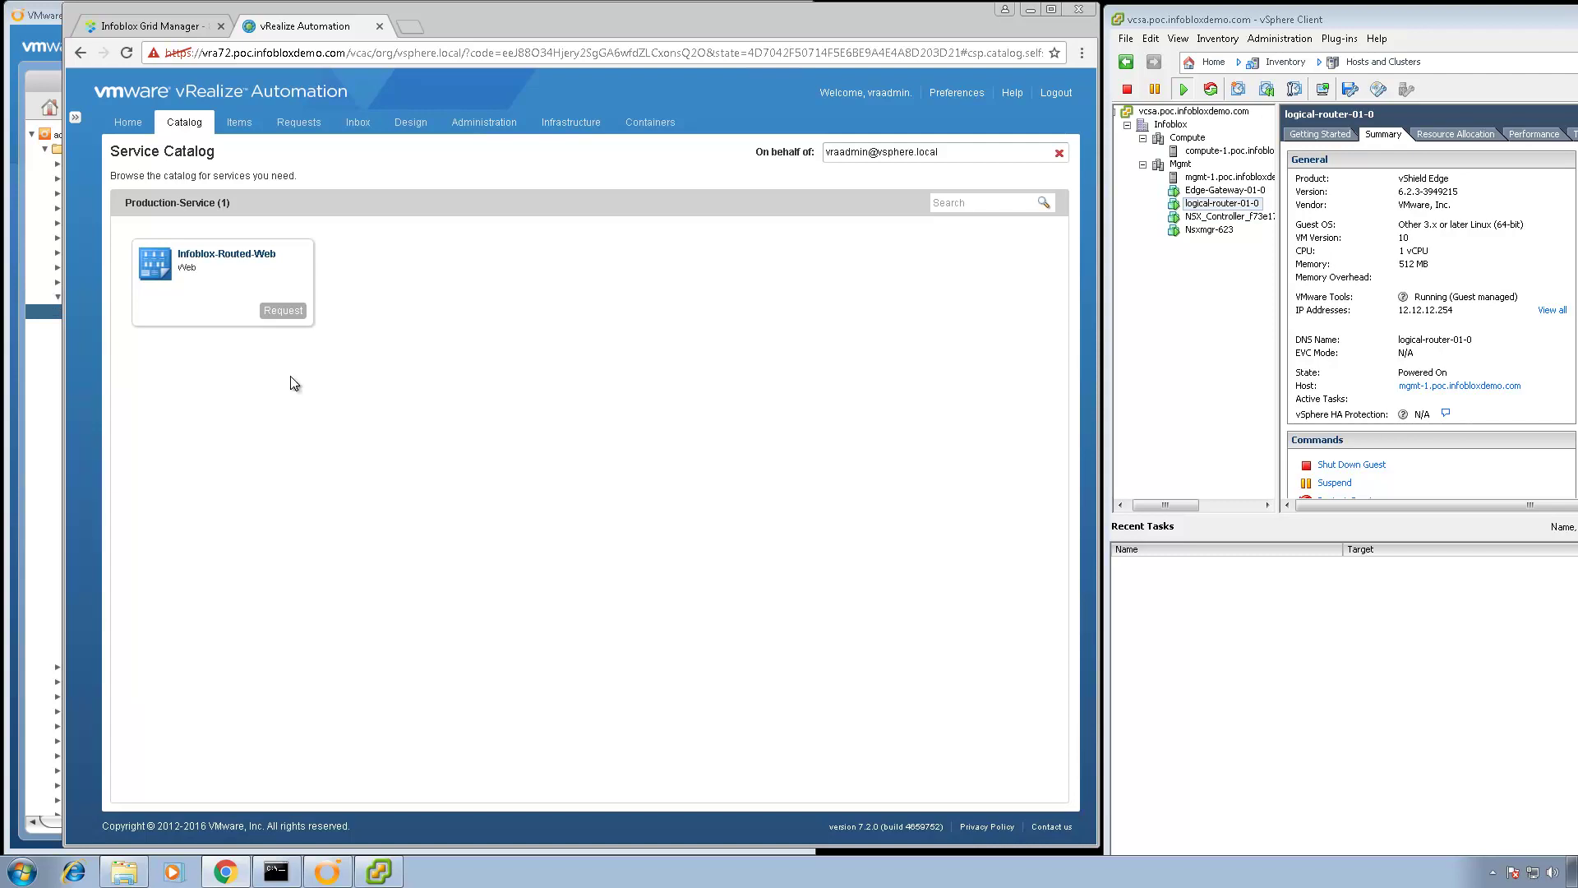
Step: Request Infoblox-Routed-Web with vSphere_Machine_1 settings reviewed, submit it, and acknowledge the confirmation
left_click(281, 309)
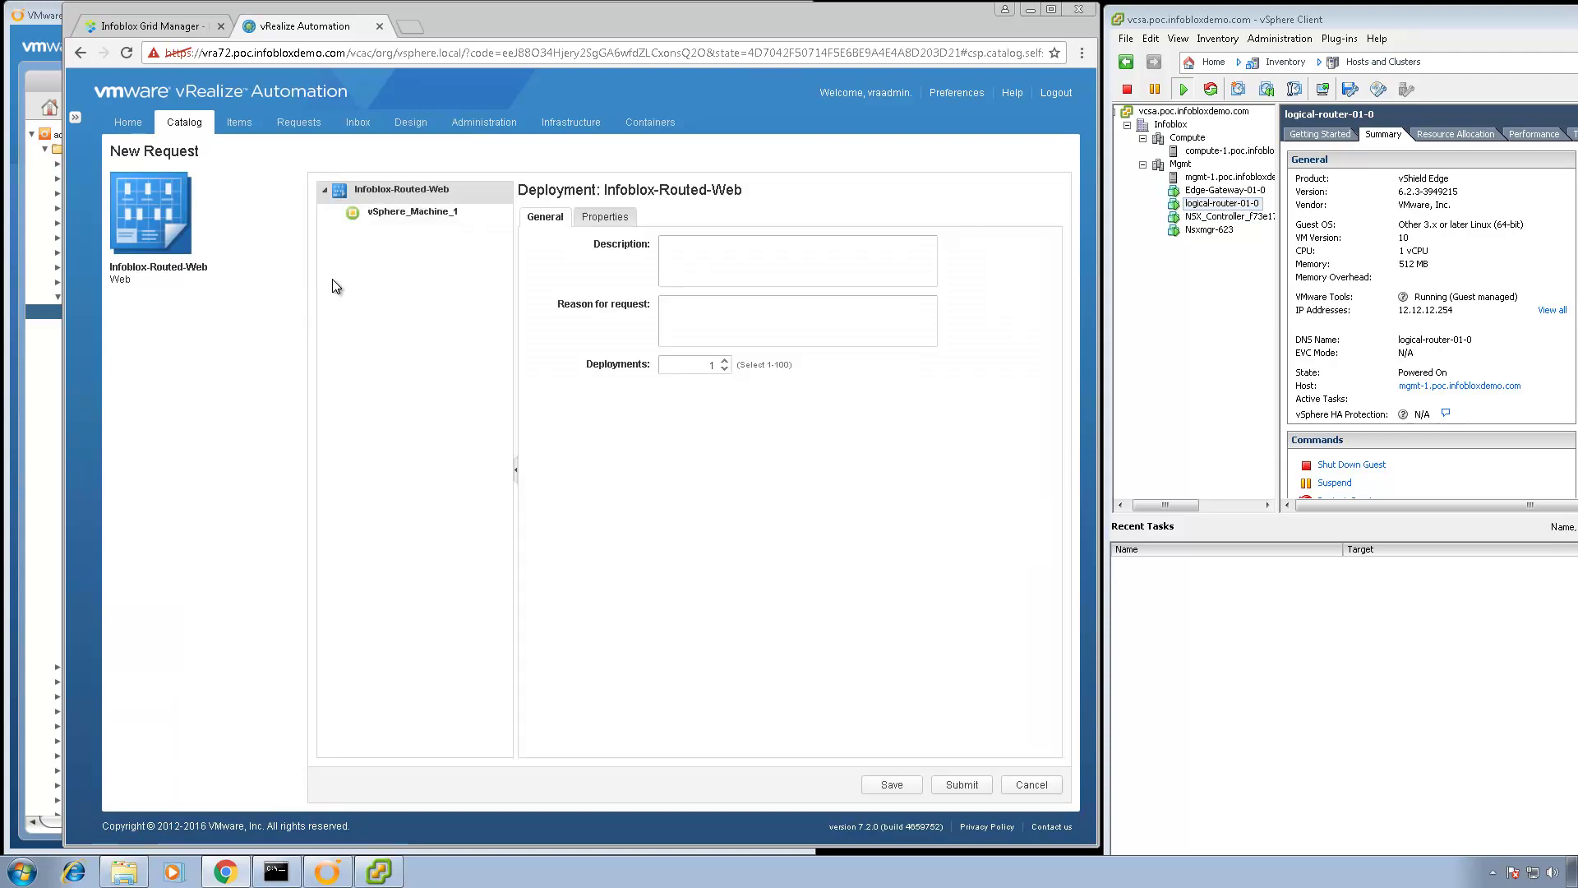
left_click(428, 213)
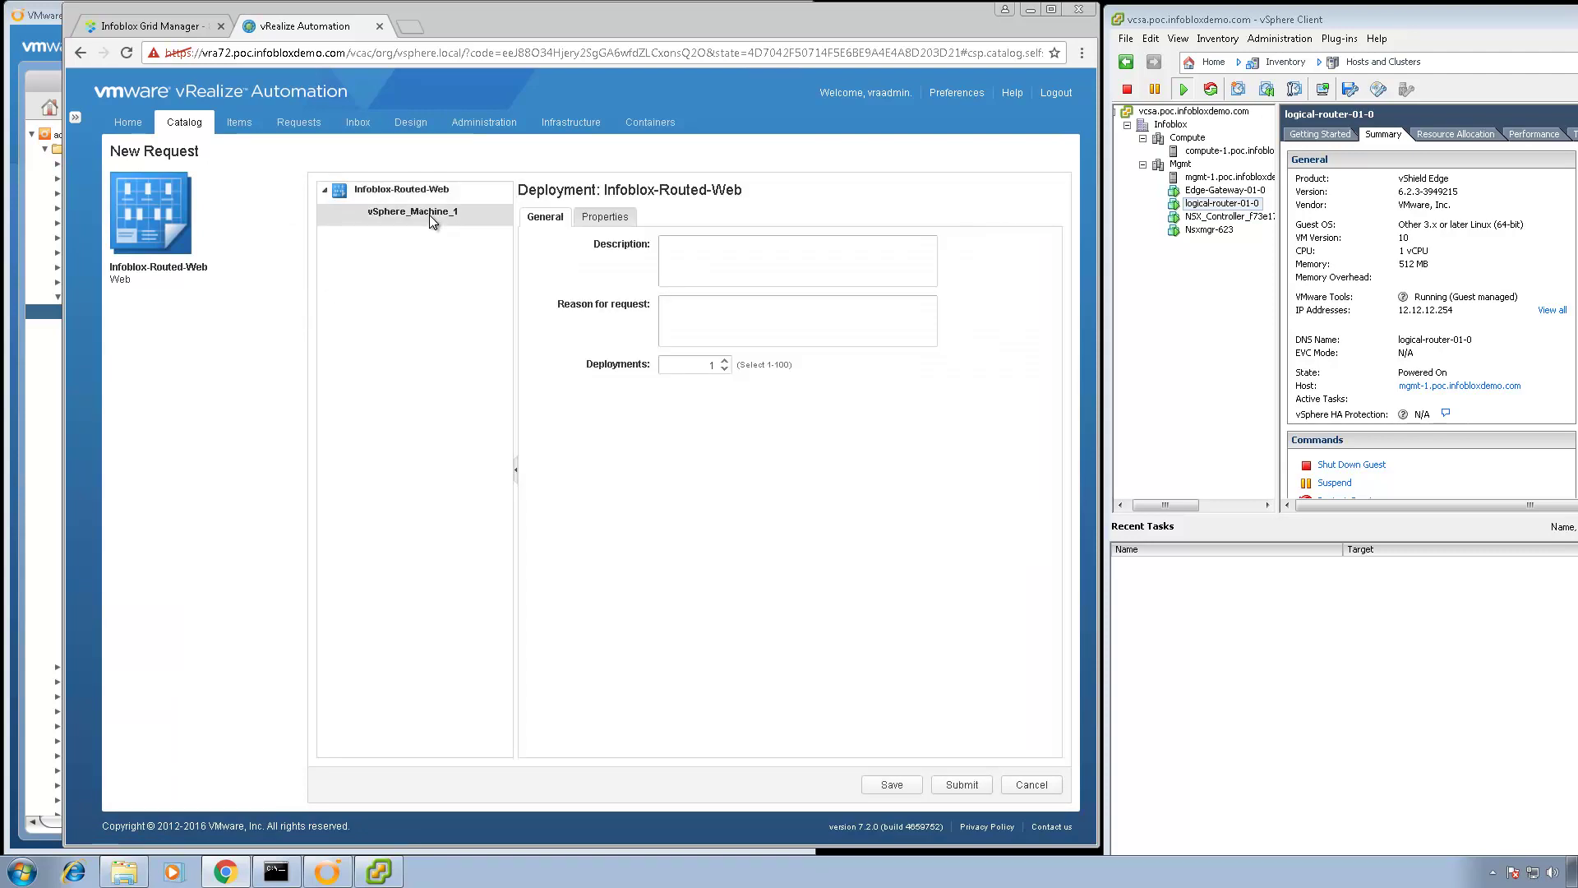
left_click(963, 785)
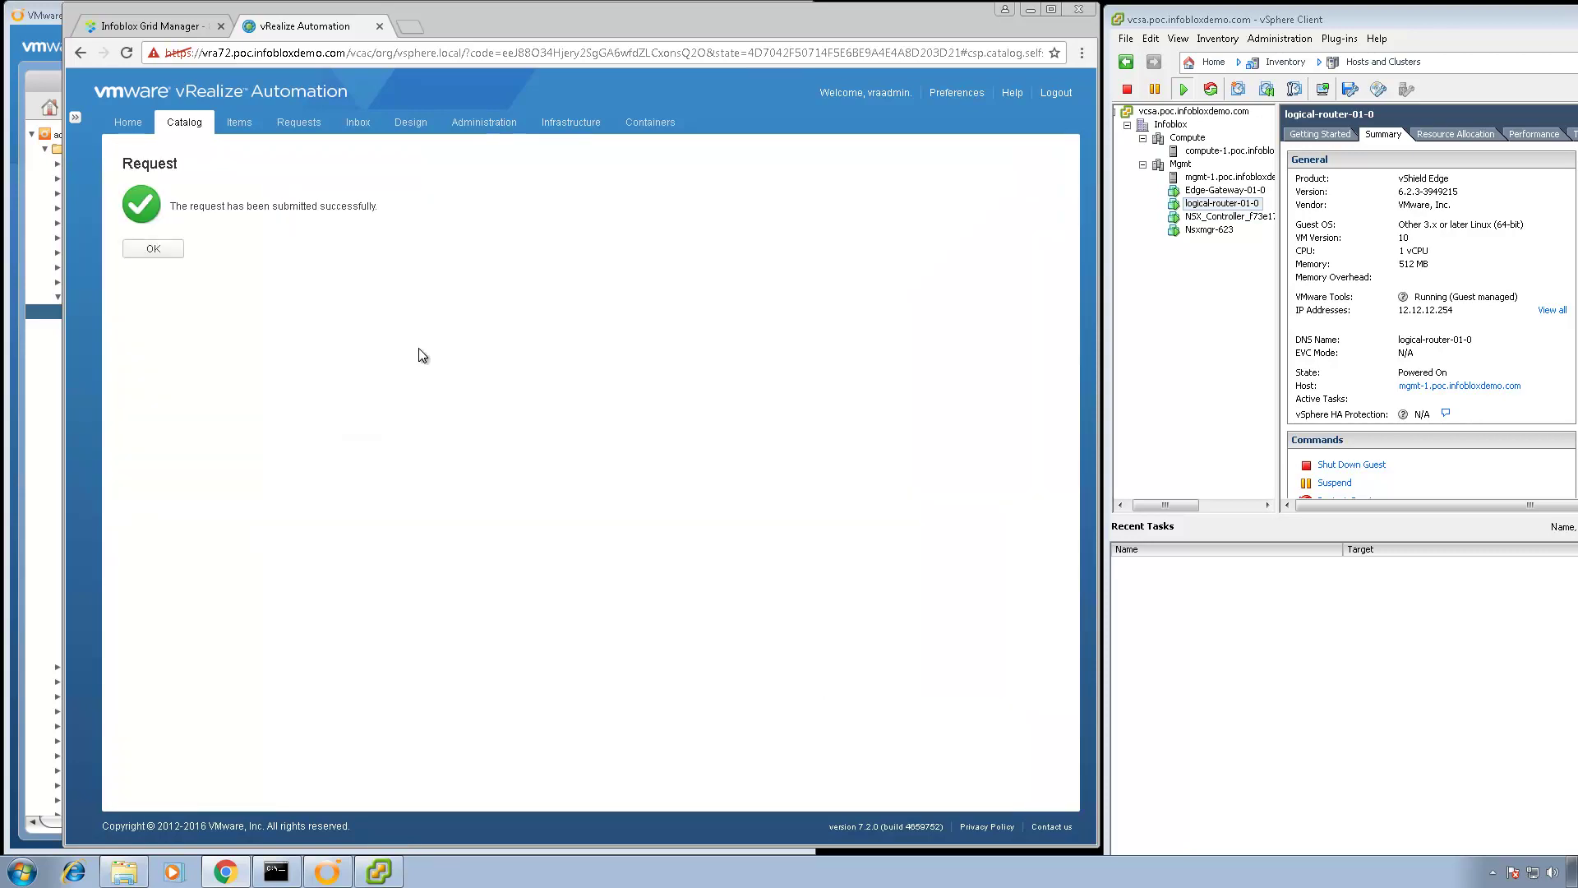
left_click(155, 250)
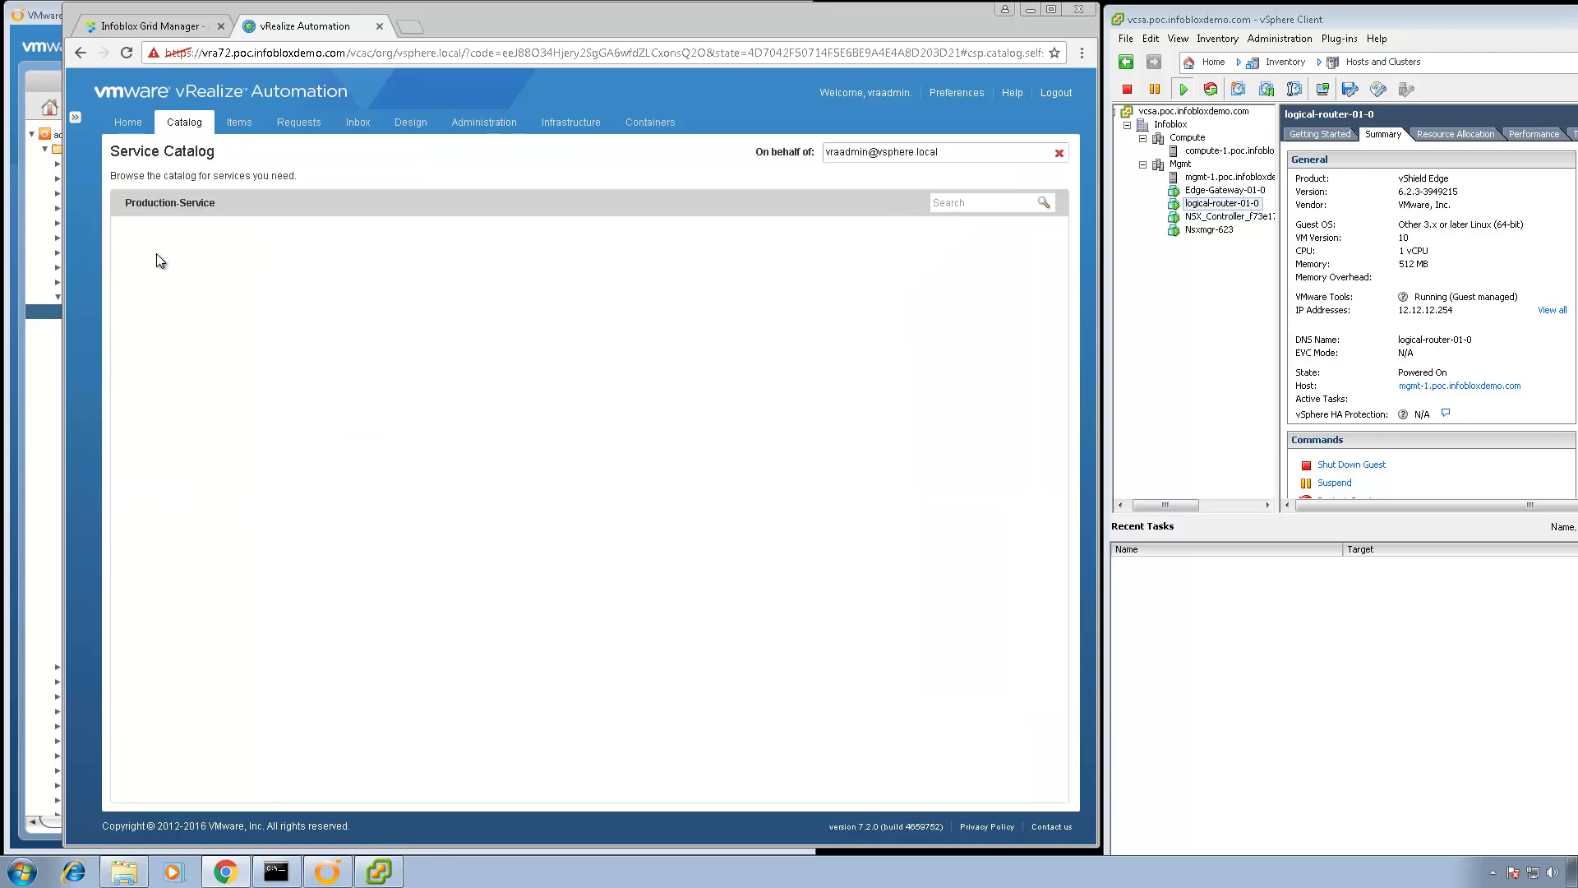
Step: Open request 16's execution information, widen the Name column for full component names, then bring up Orchestrator
left_click(298, 121)
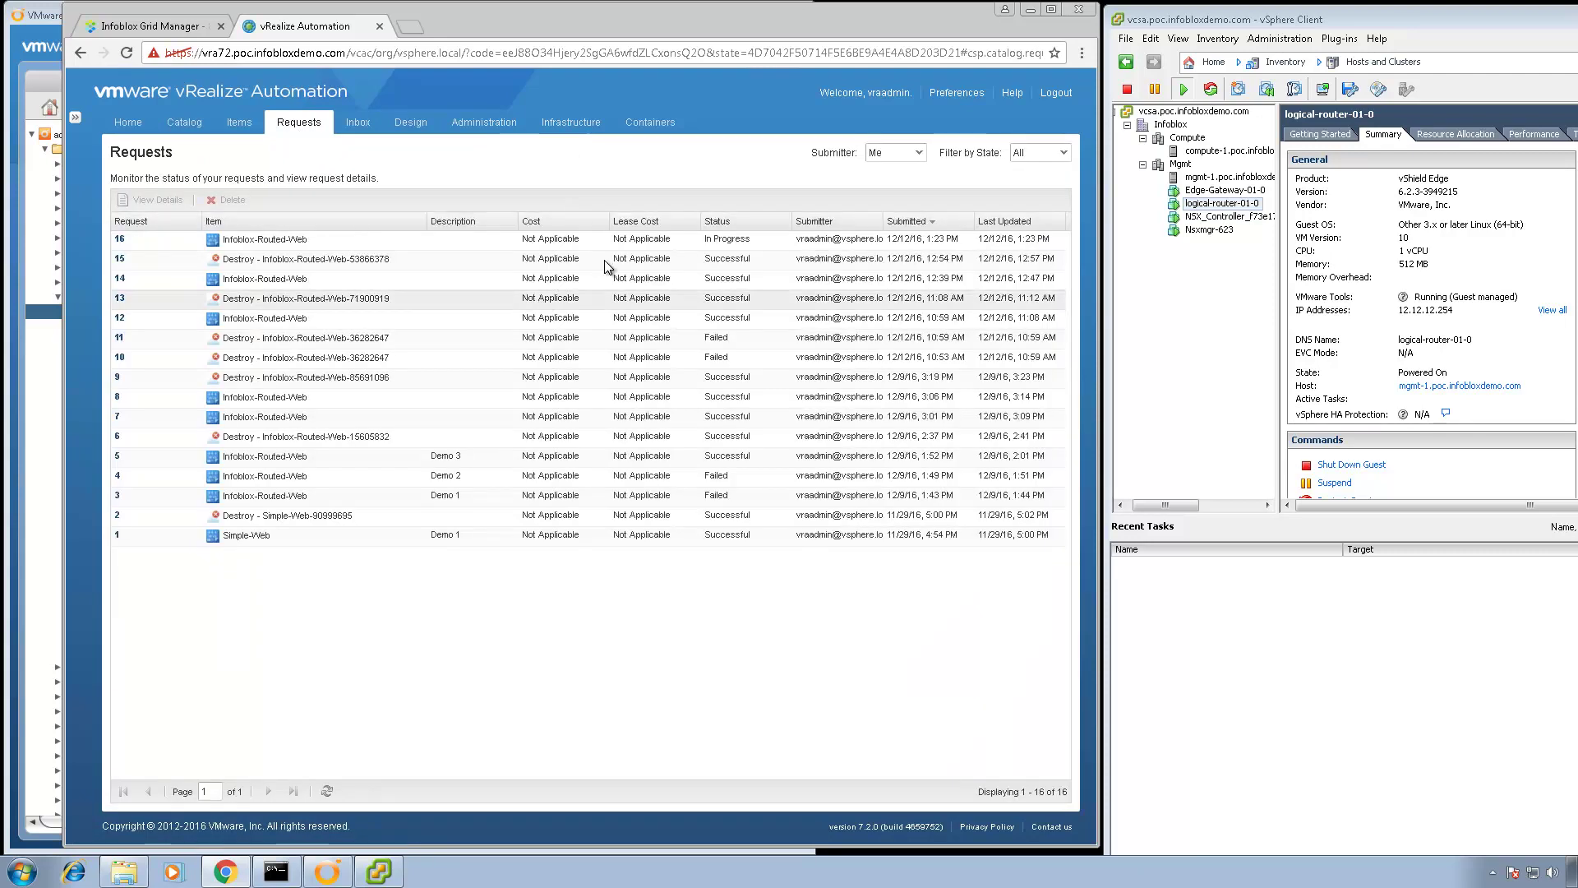
left_click(595, 240)
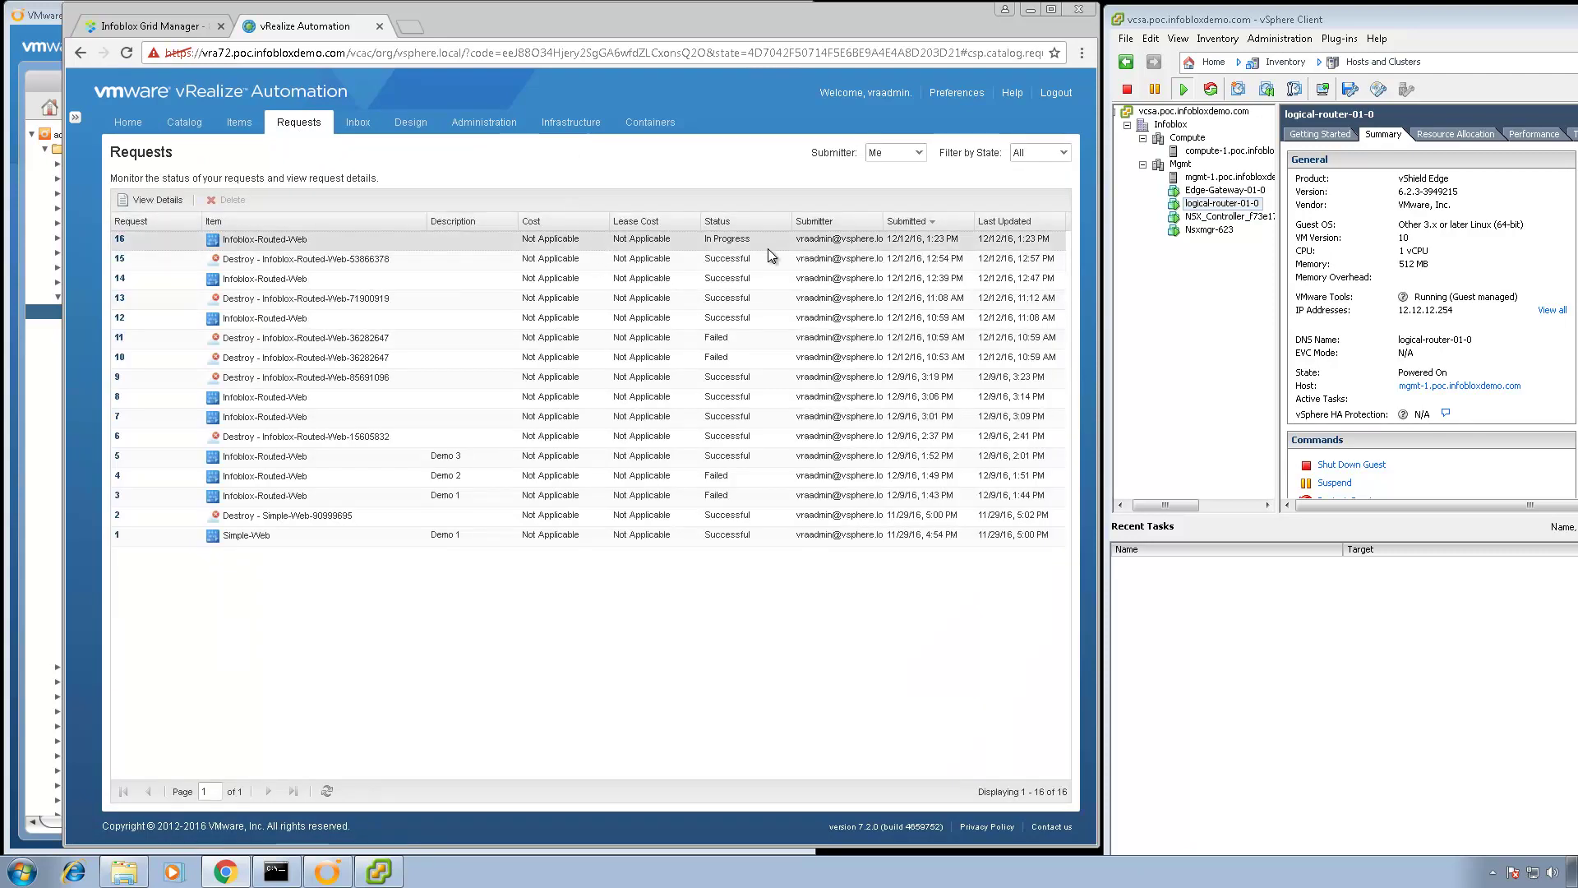
left_click(120, 240)
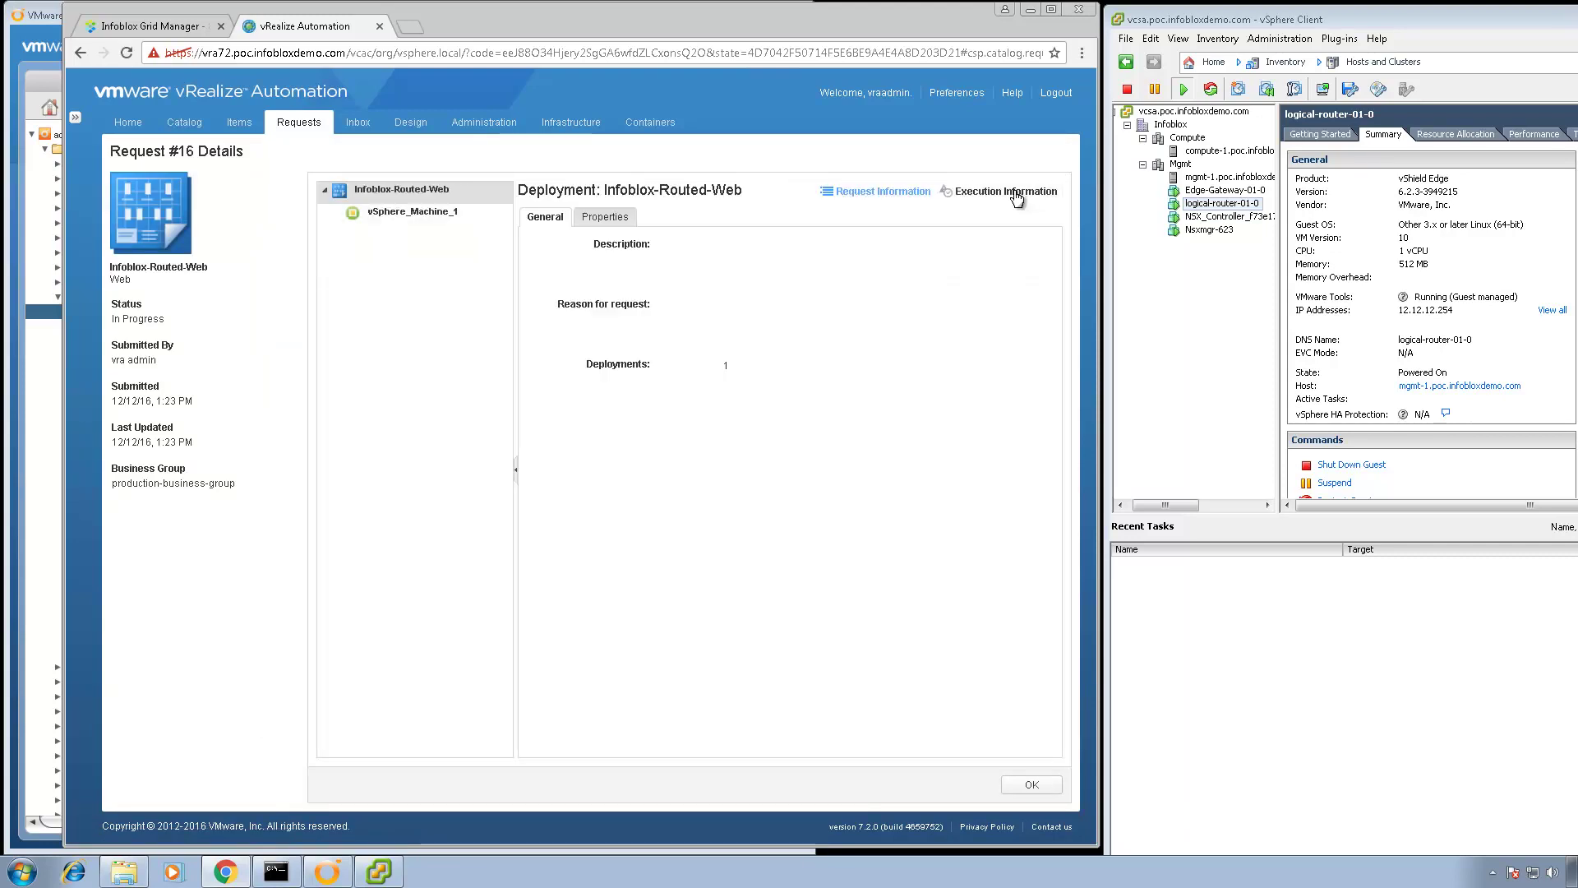
left_click(1017, 191)
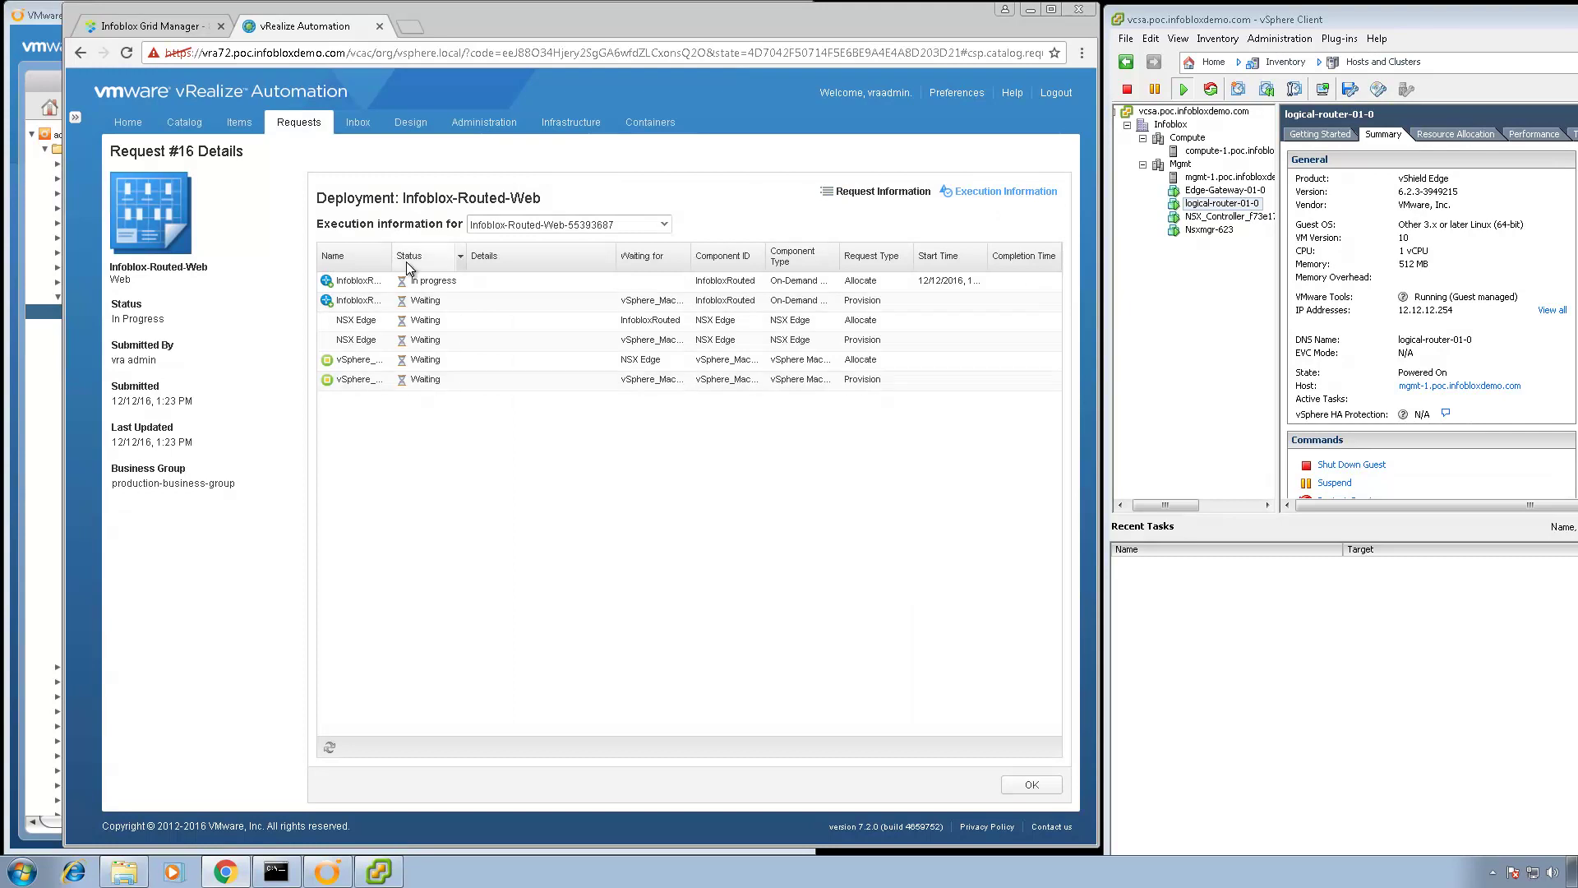
left_click_drag(388, 251, 501, 250)
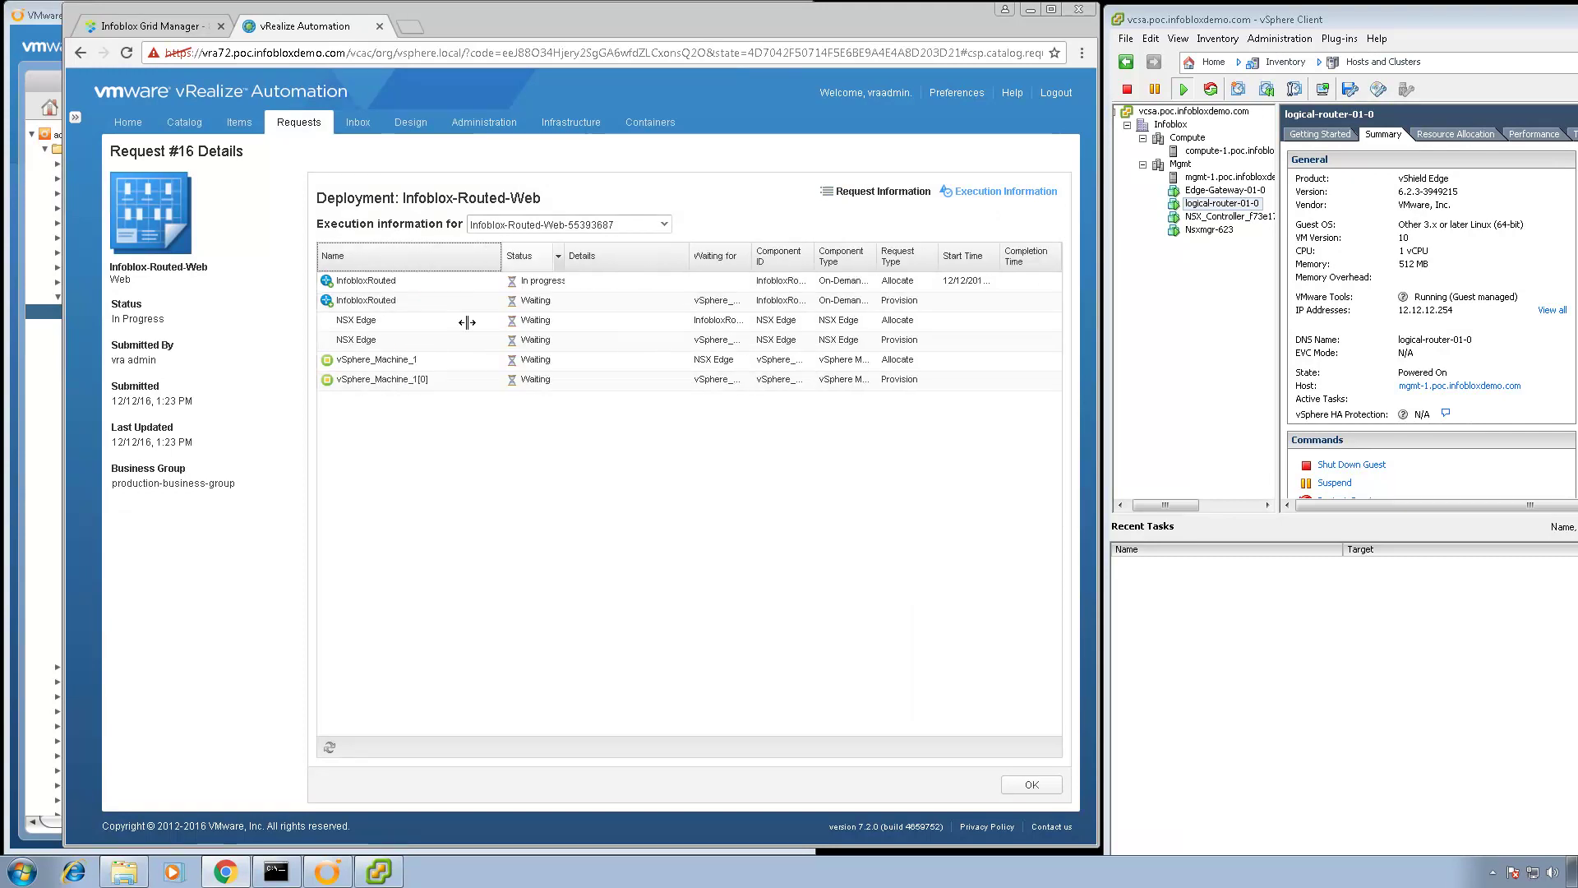
left_click(37, 375)
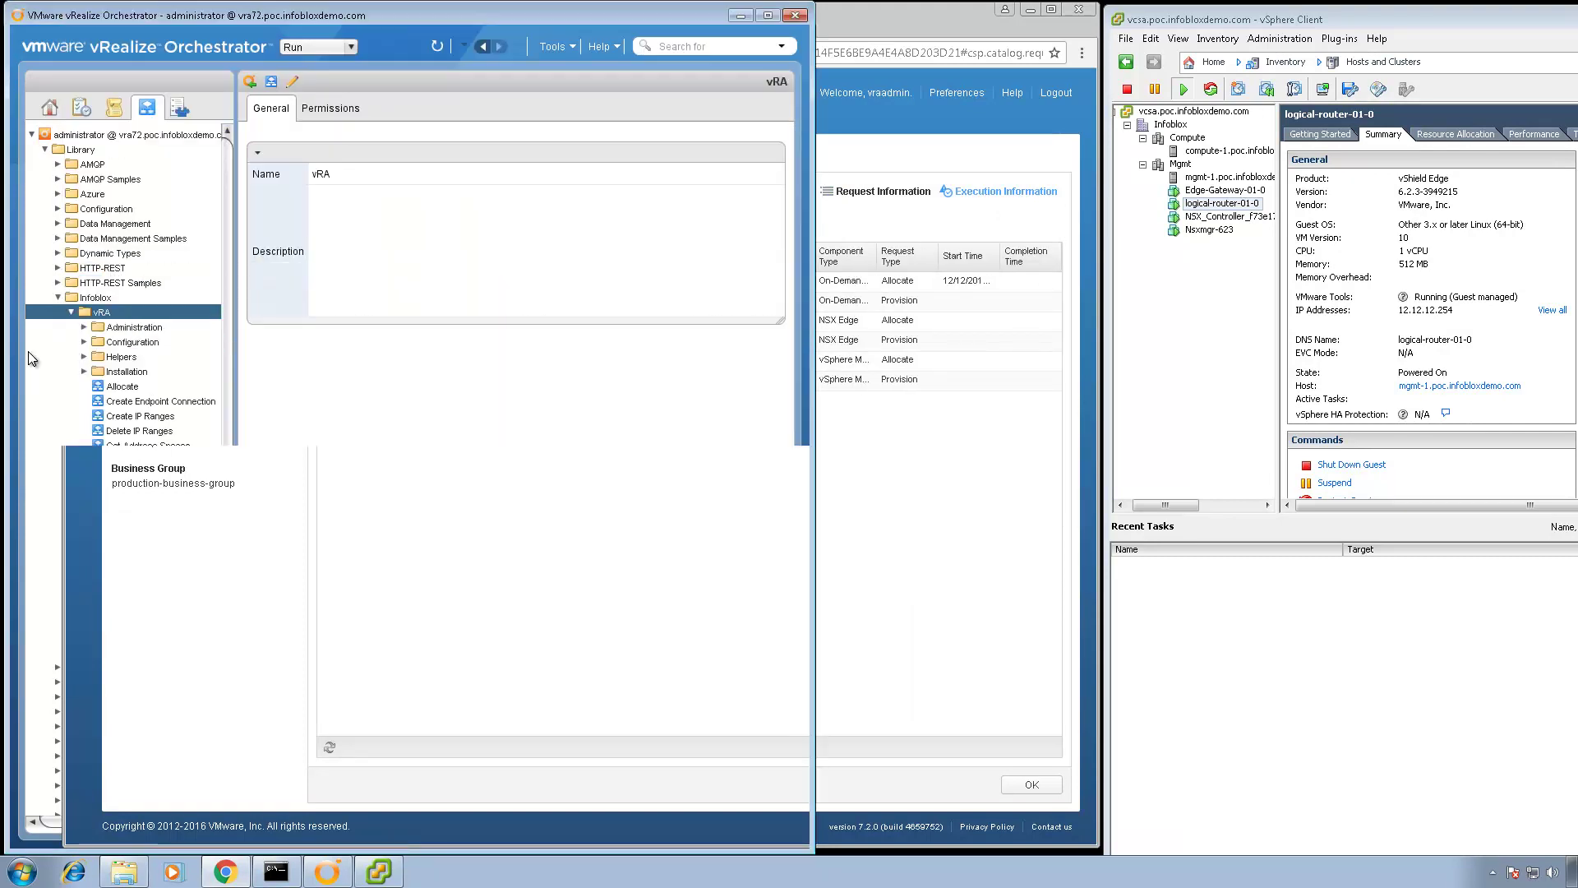
Step: Read the latest Create IP Ranges run log confirming 40.40.0.0/24 and gateway 40.40.0.1 were added
left_click(85, 415)
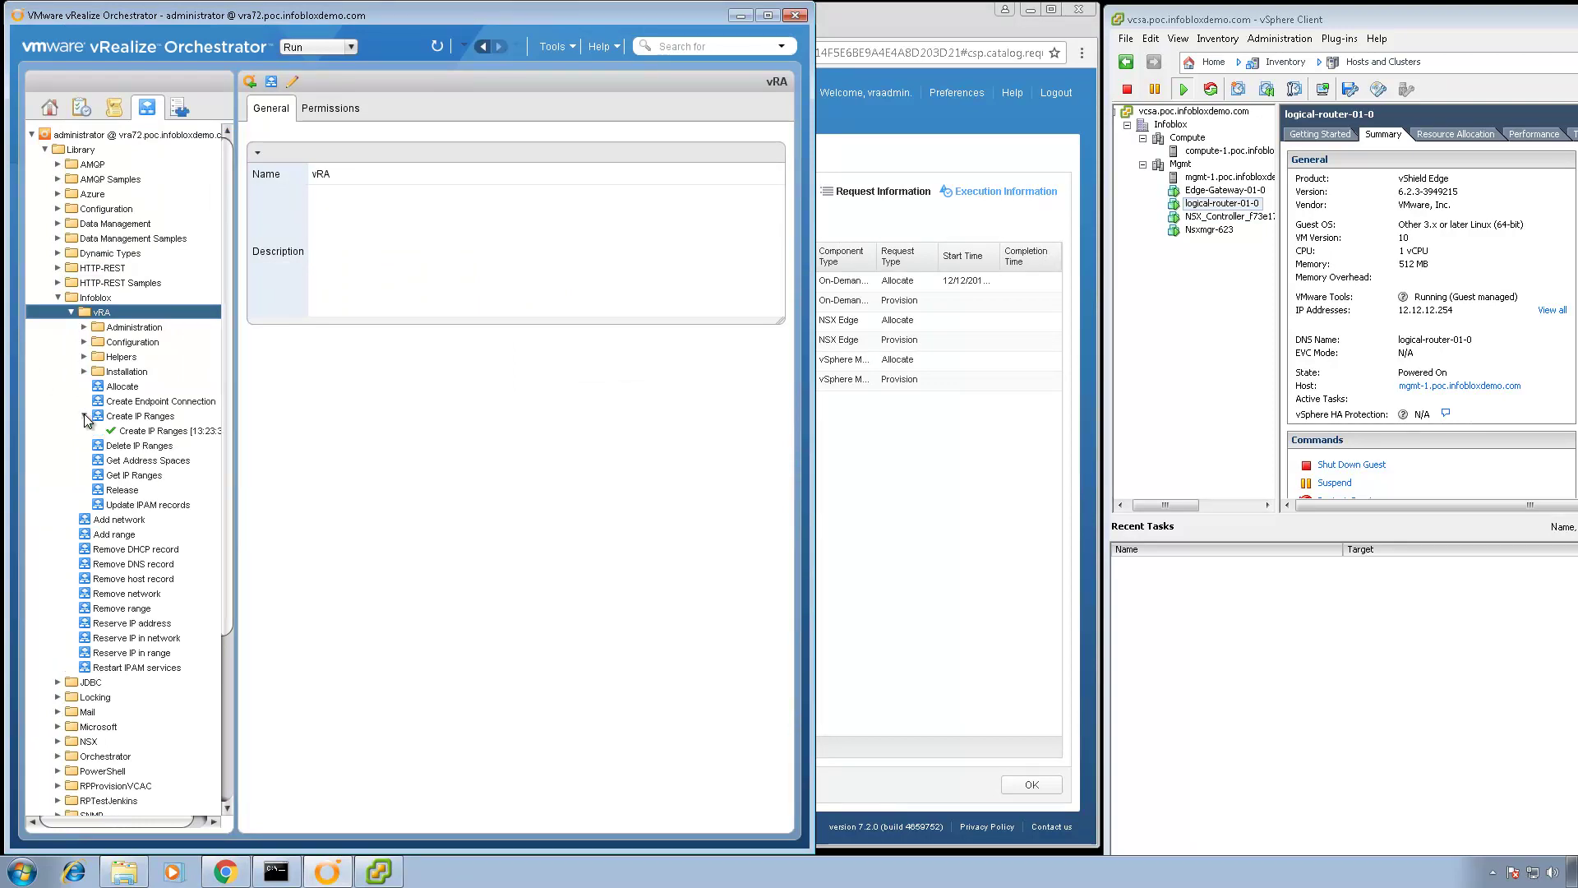
left_click(140, 434)
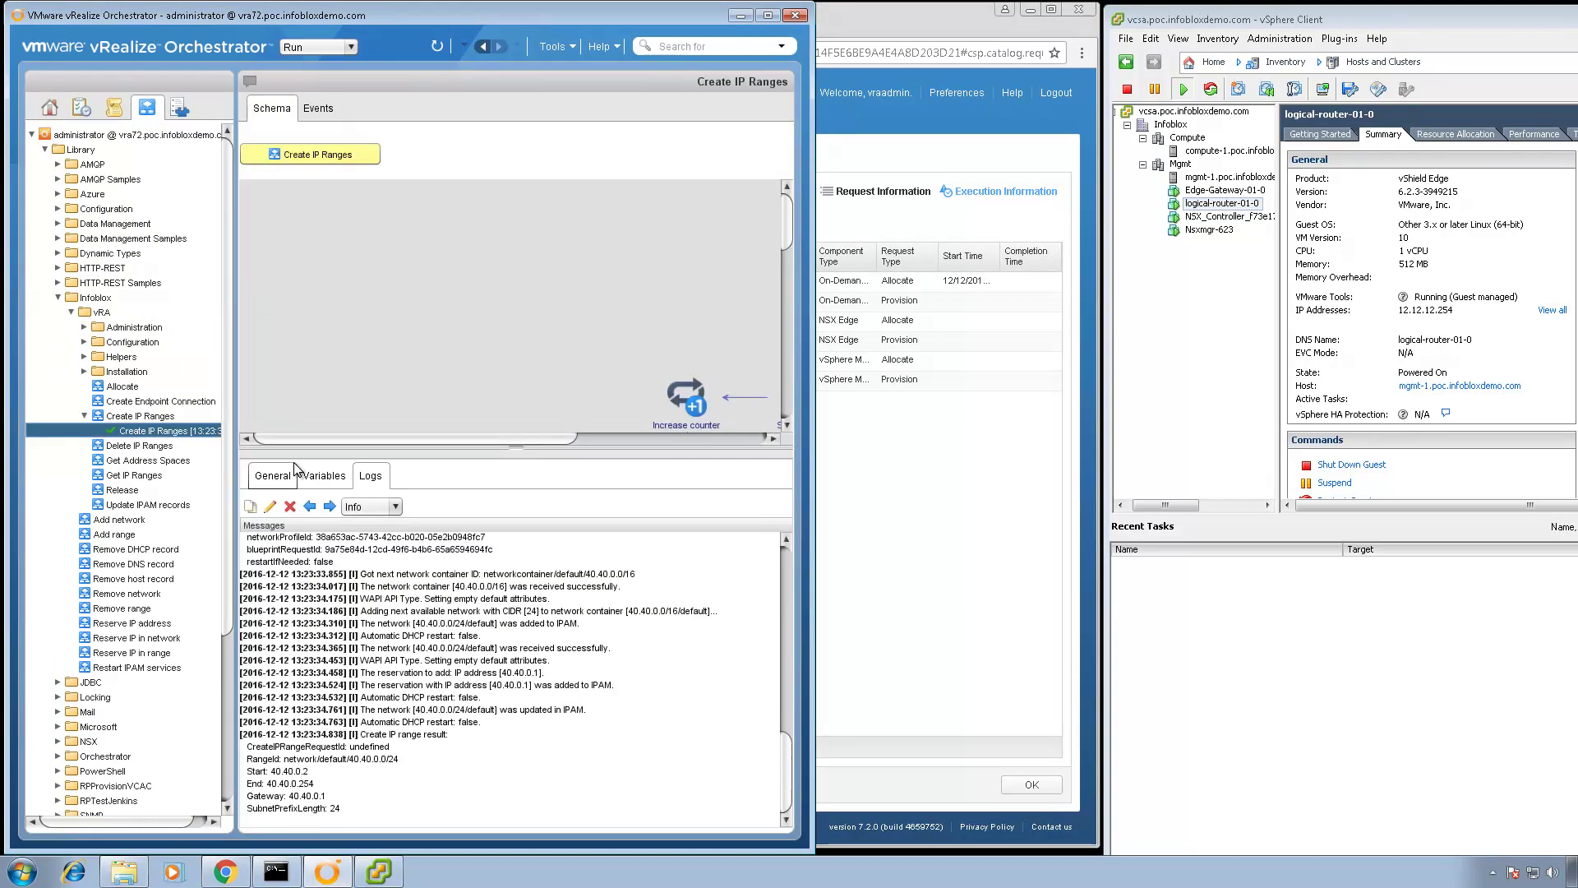
left_click(890, 590)
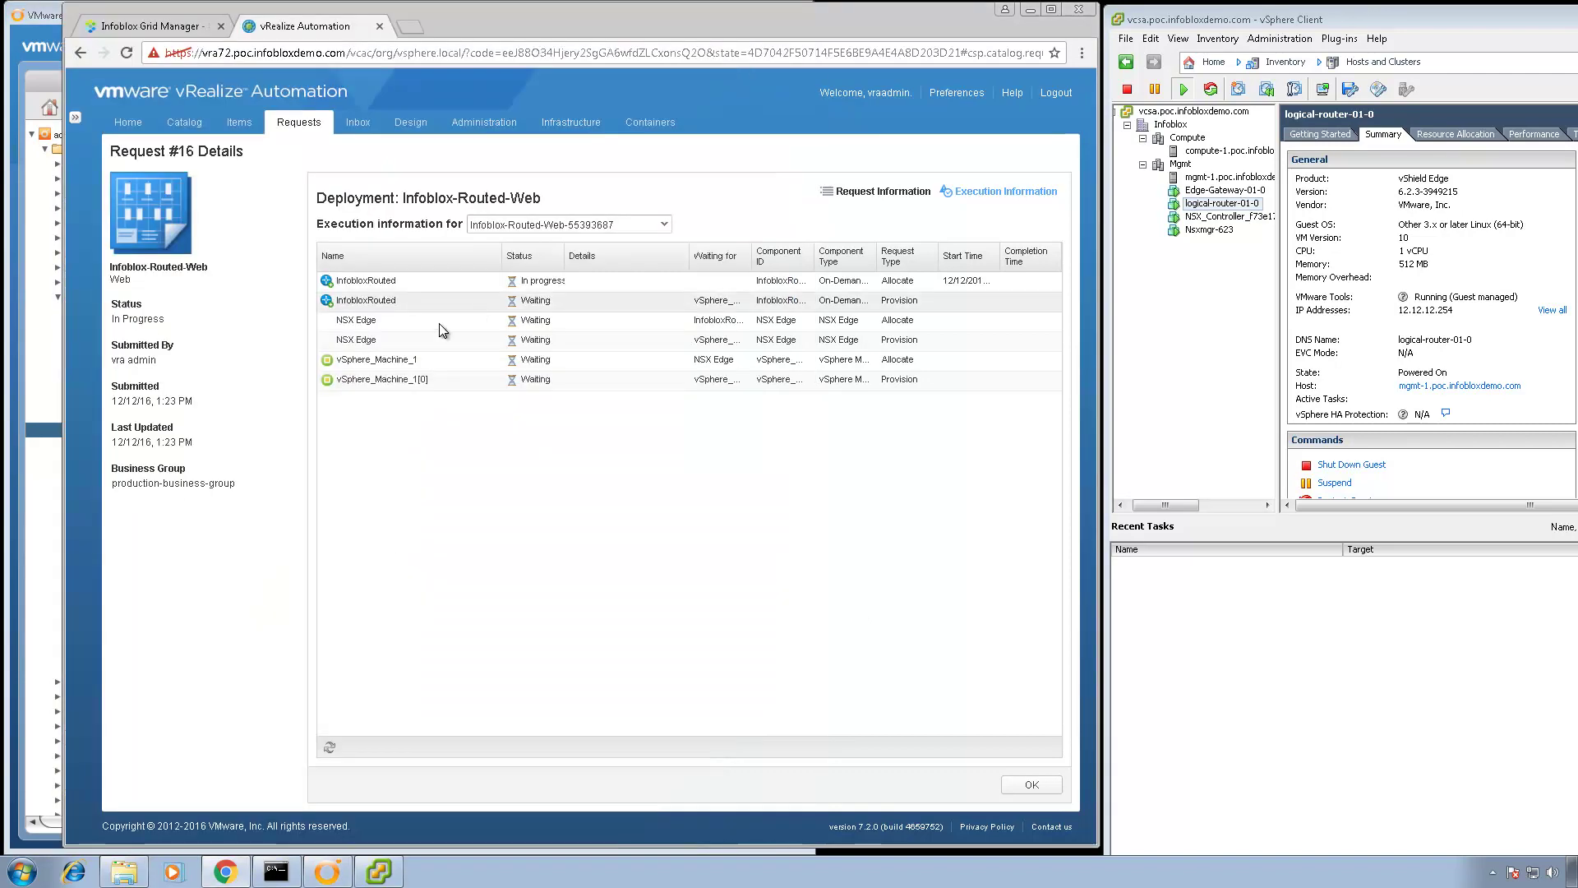
Step: Refresh the Infoblox network list, open 40.40.0.0/24, and select the 40.40.0.1 gateway reservation
left_click(168, 27)
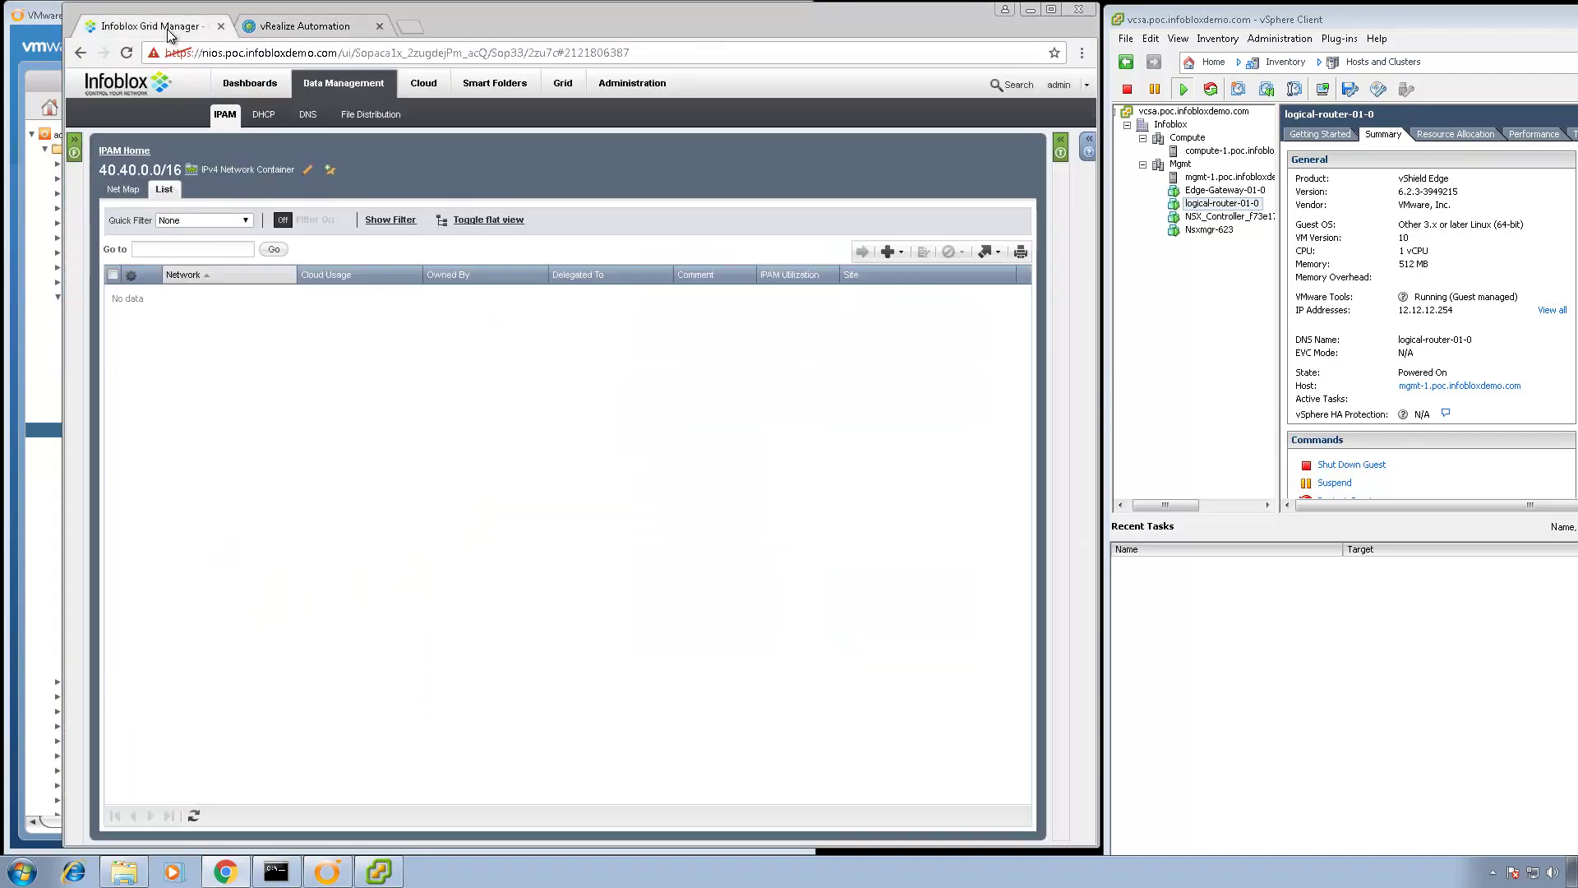
left_click(194, 815)
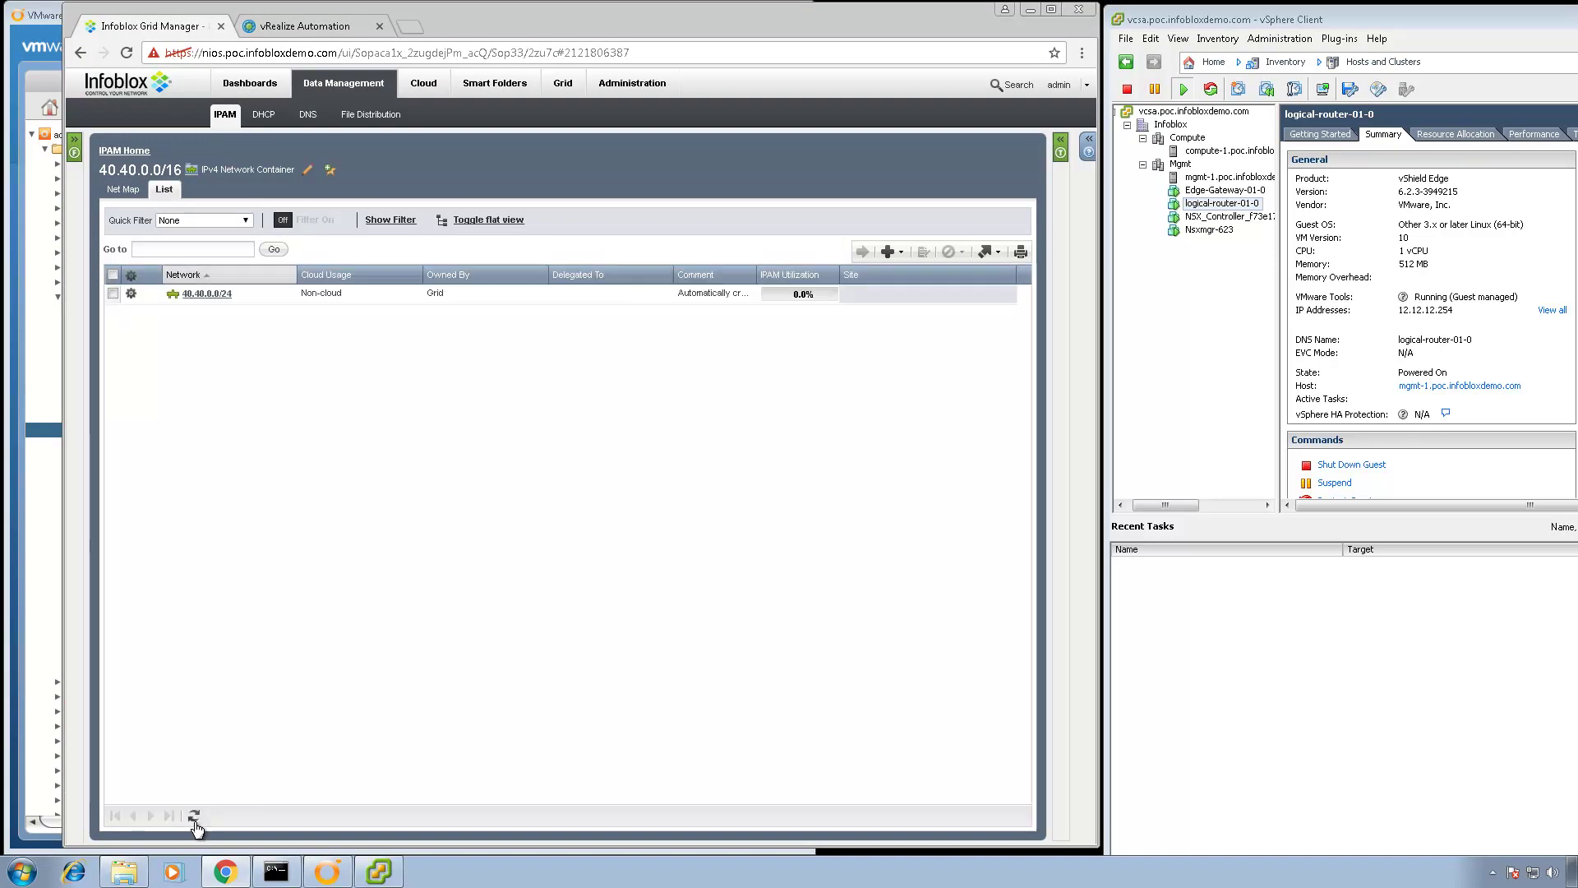
left_click(197, 295)
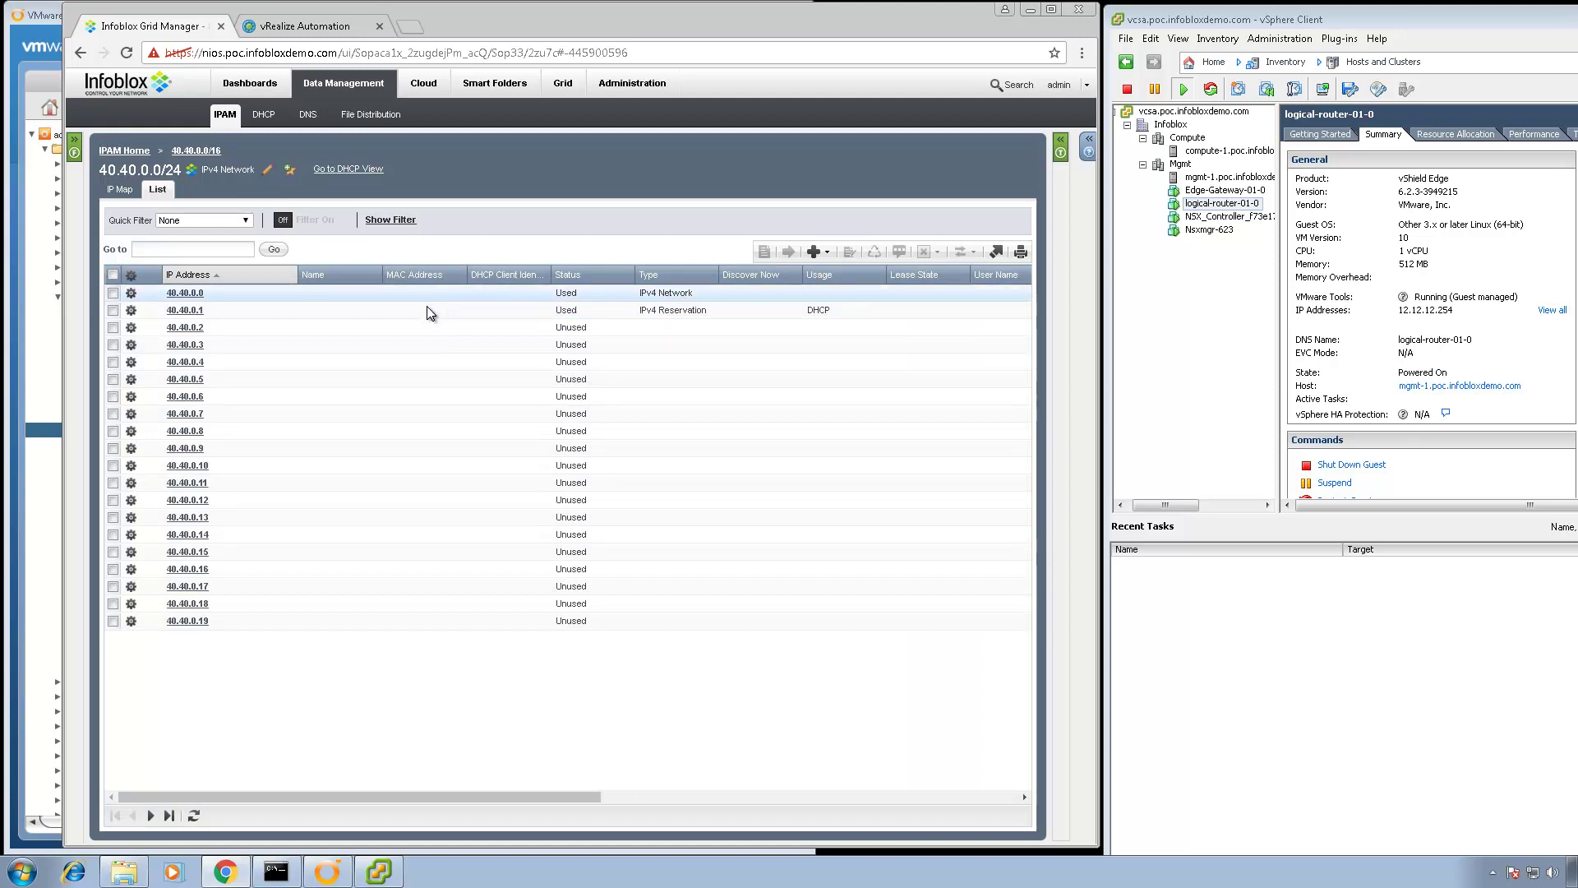
left_click(406, 313)
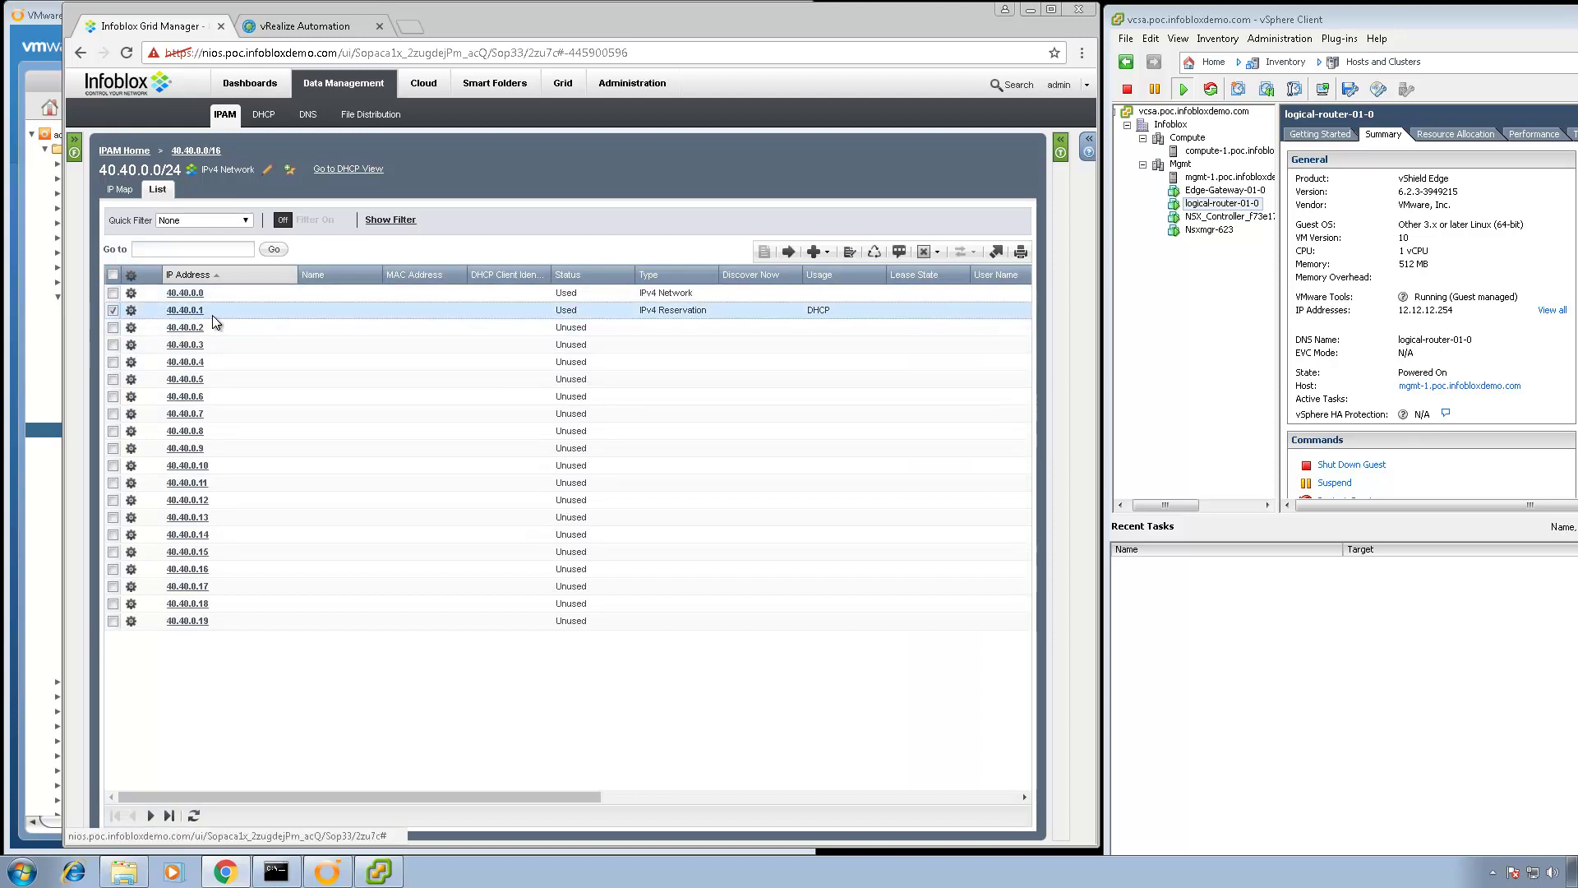
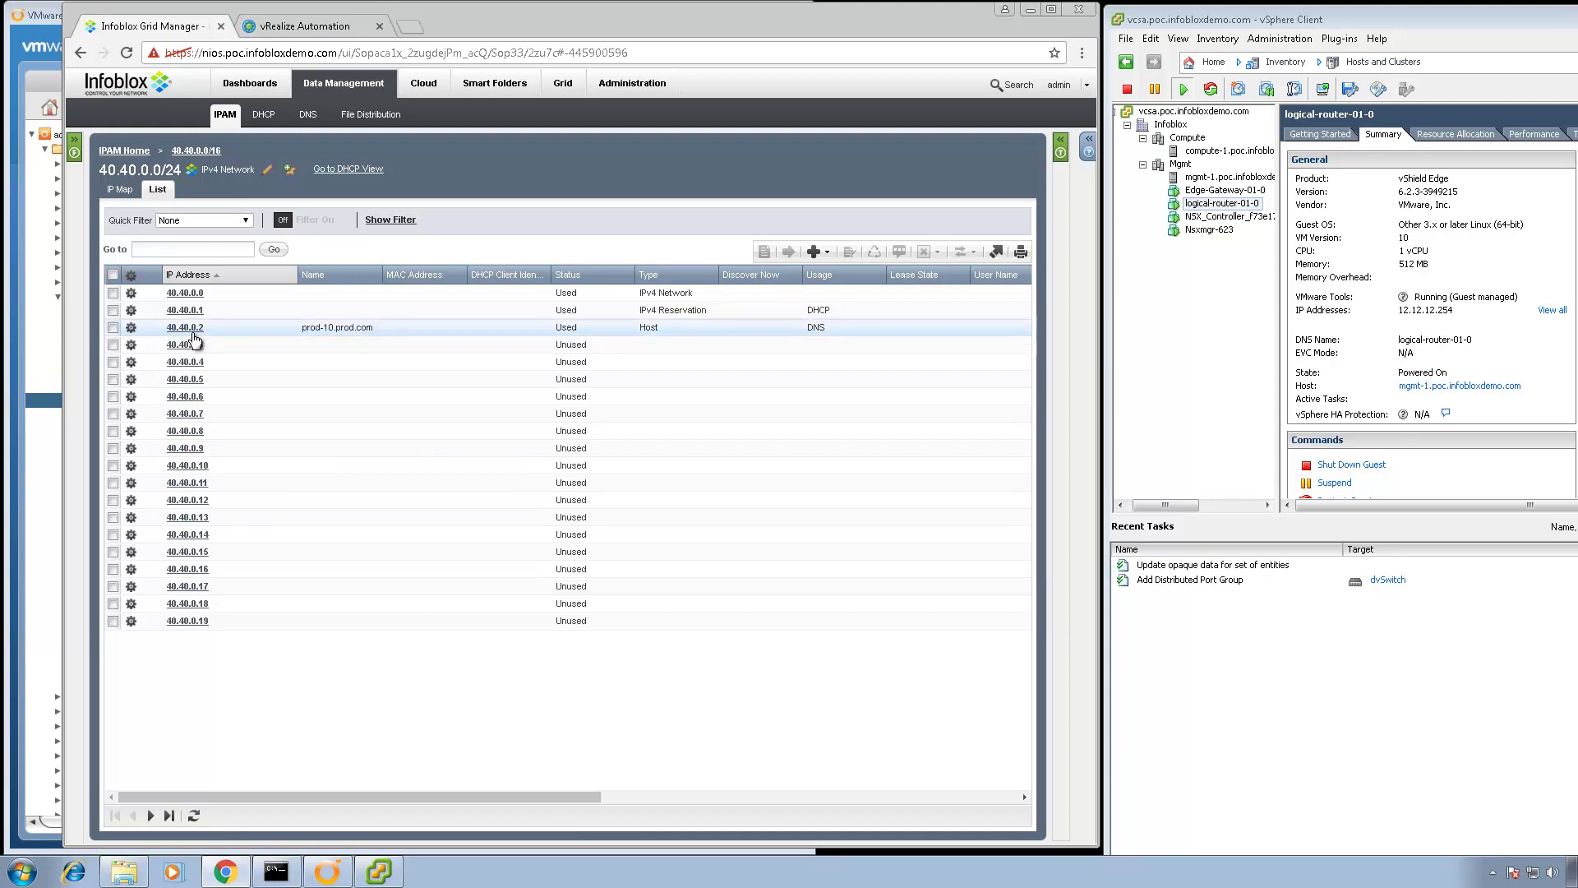
Step: Review the Allocate and Create IP Ranges run logs, noting the 40.40.0.1 gateway, then return to Infoblox
left_click(40, 399)
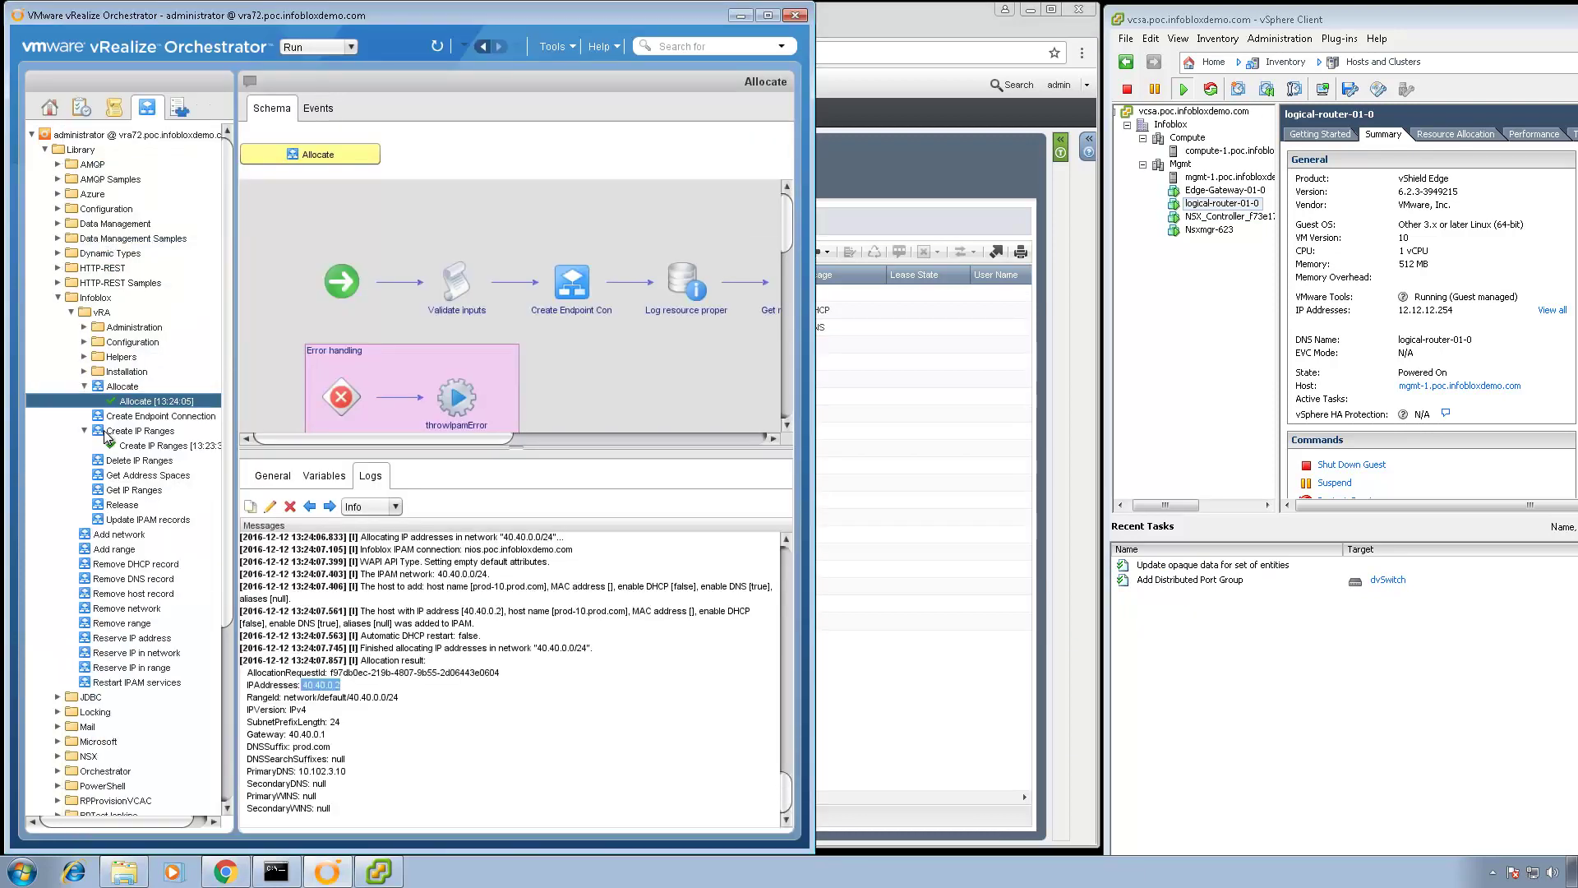
left_click(150, 446)
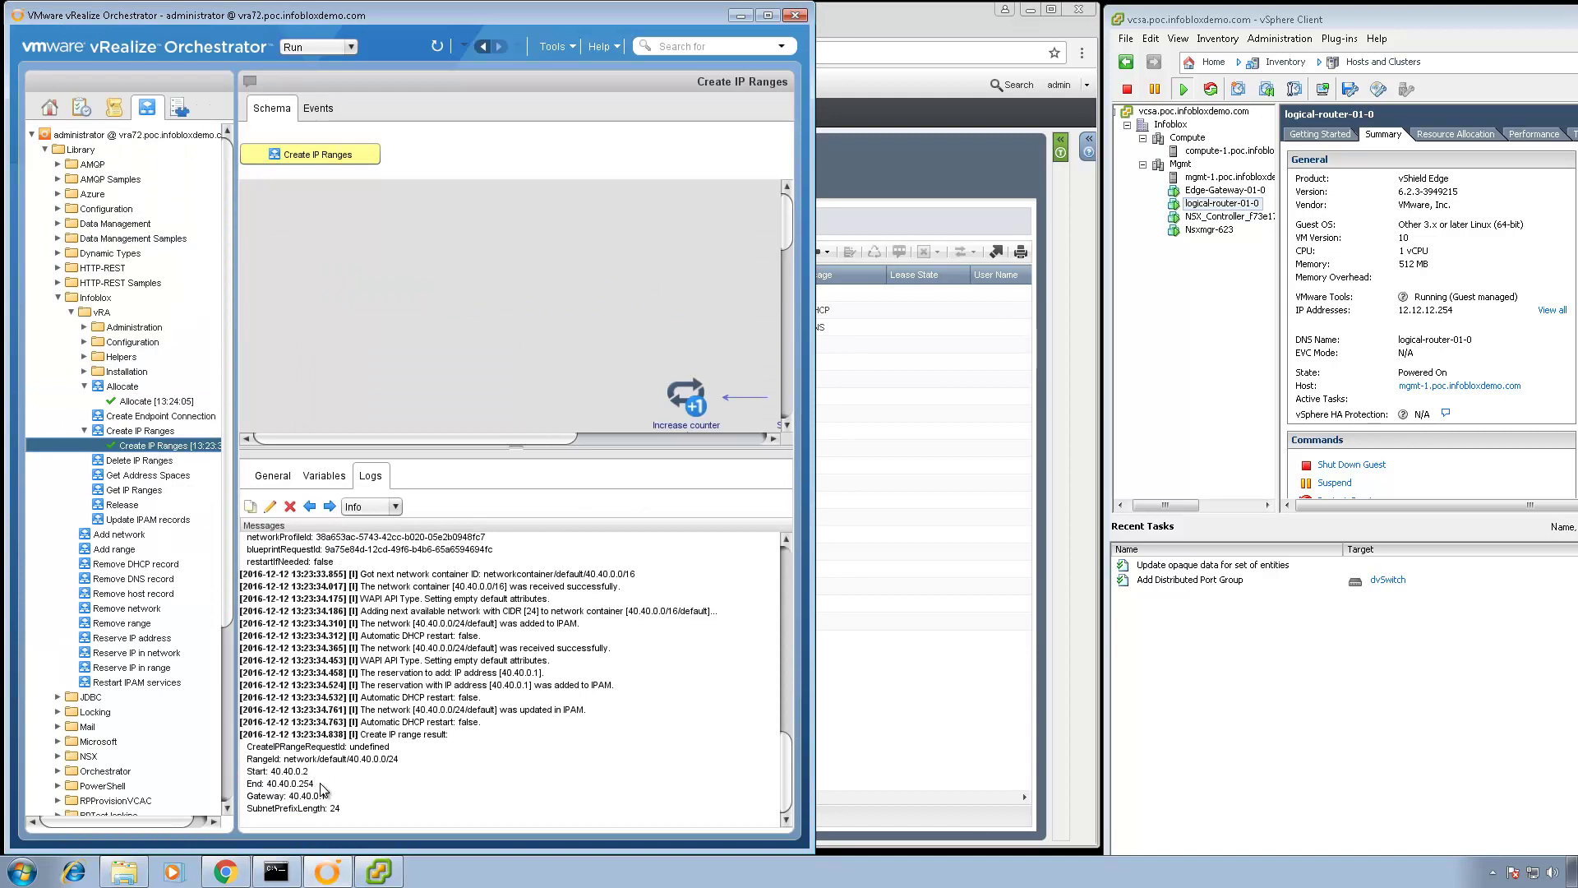
left_click_drag(328, 795, 285, 796)
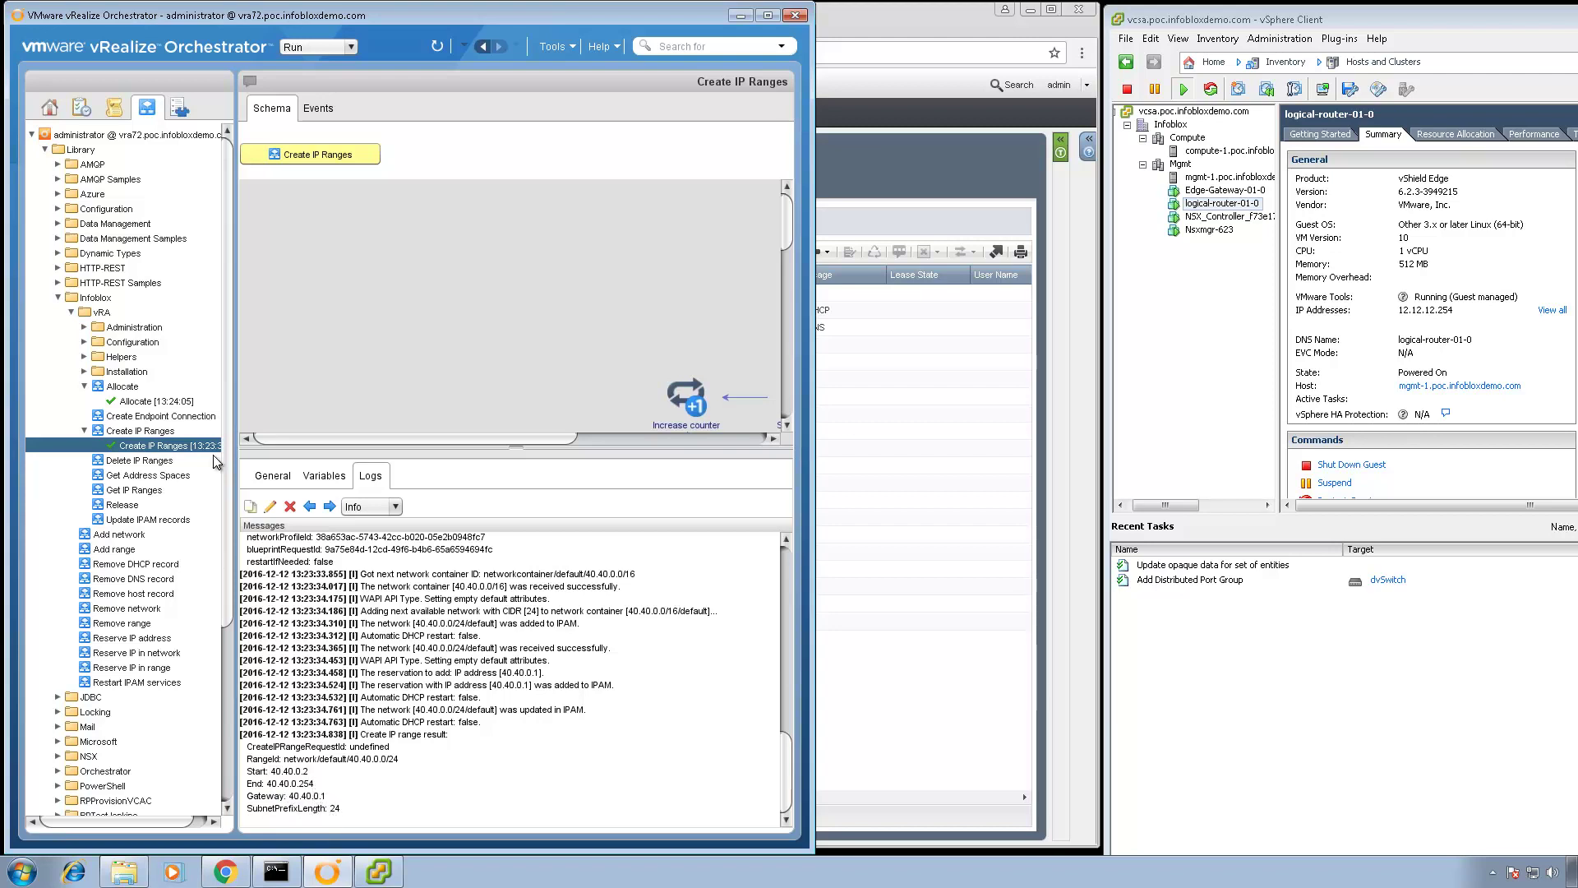
left_click(922, 556)
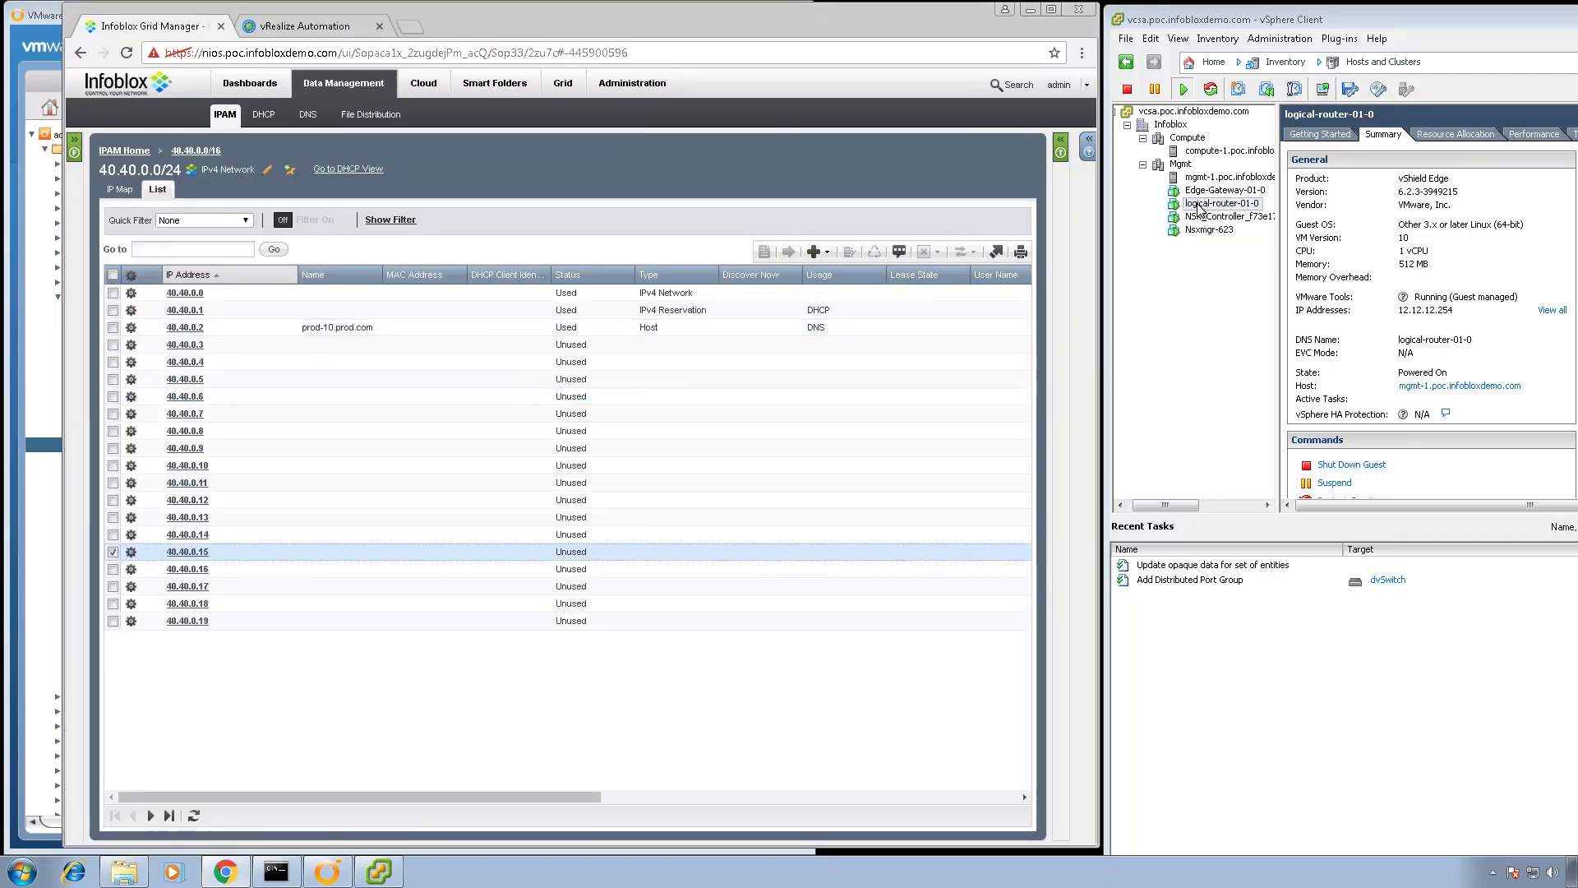
Step: Check that logical-router-01-0's full IP list shows 40.40.0.1 alongside 12.12.12.254, then close it
left_click(1551, 310)
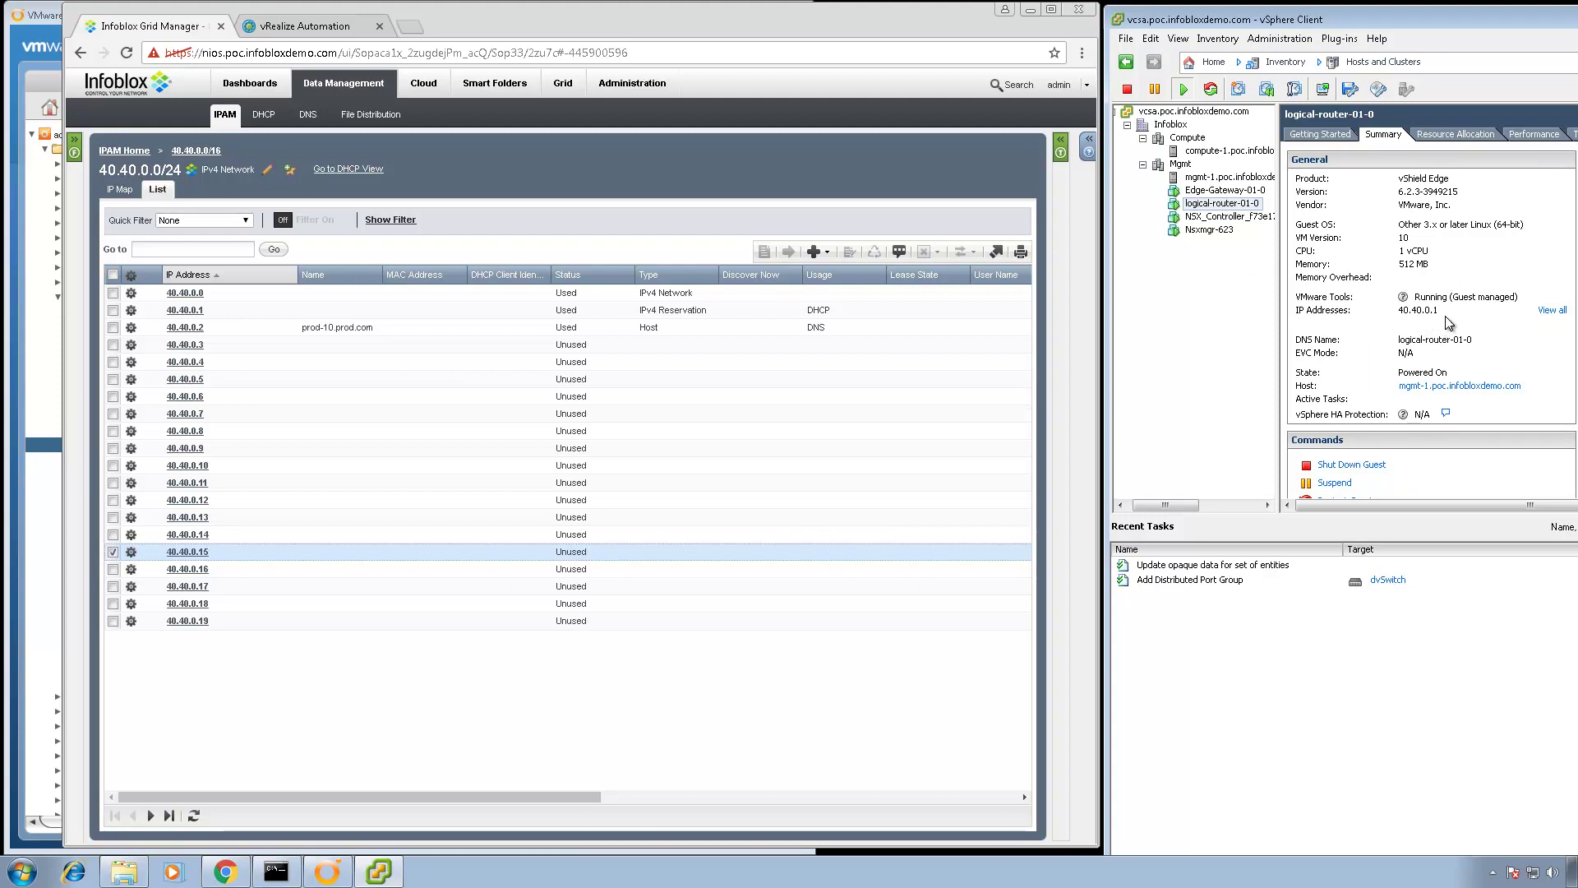
left_click(1552, 310)
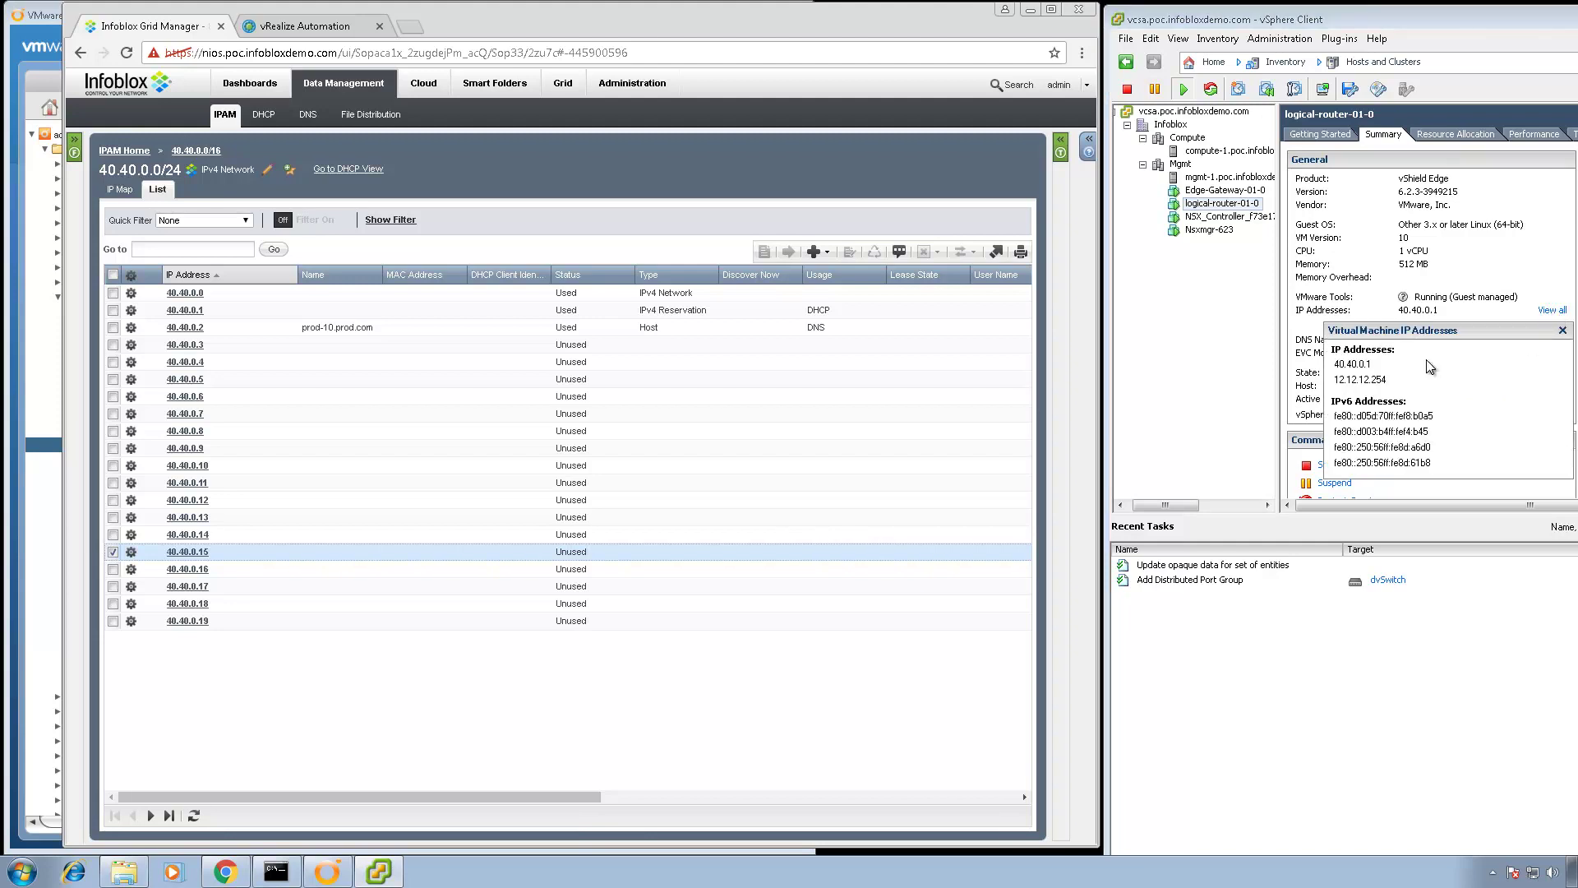
left_click(1562, 332)
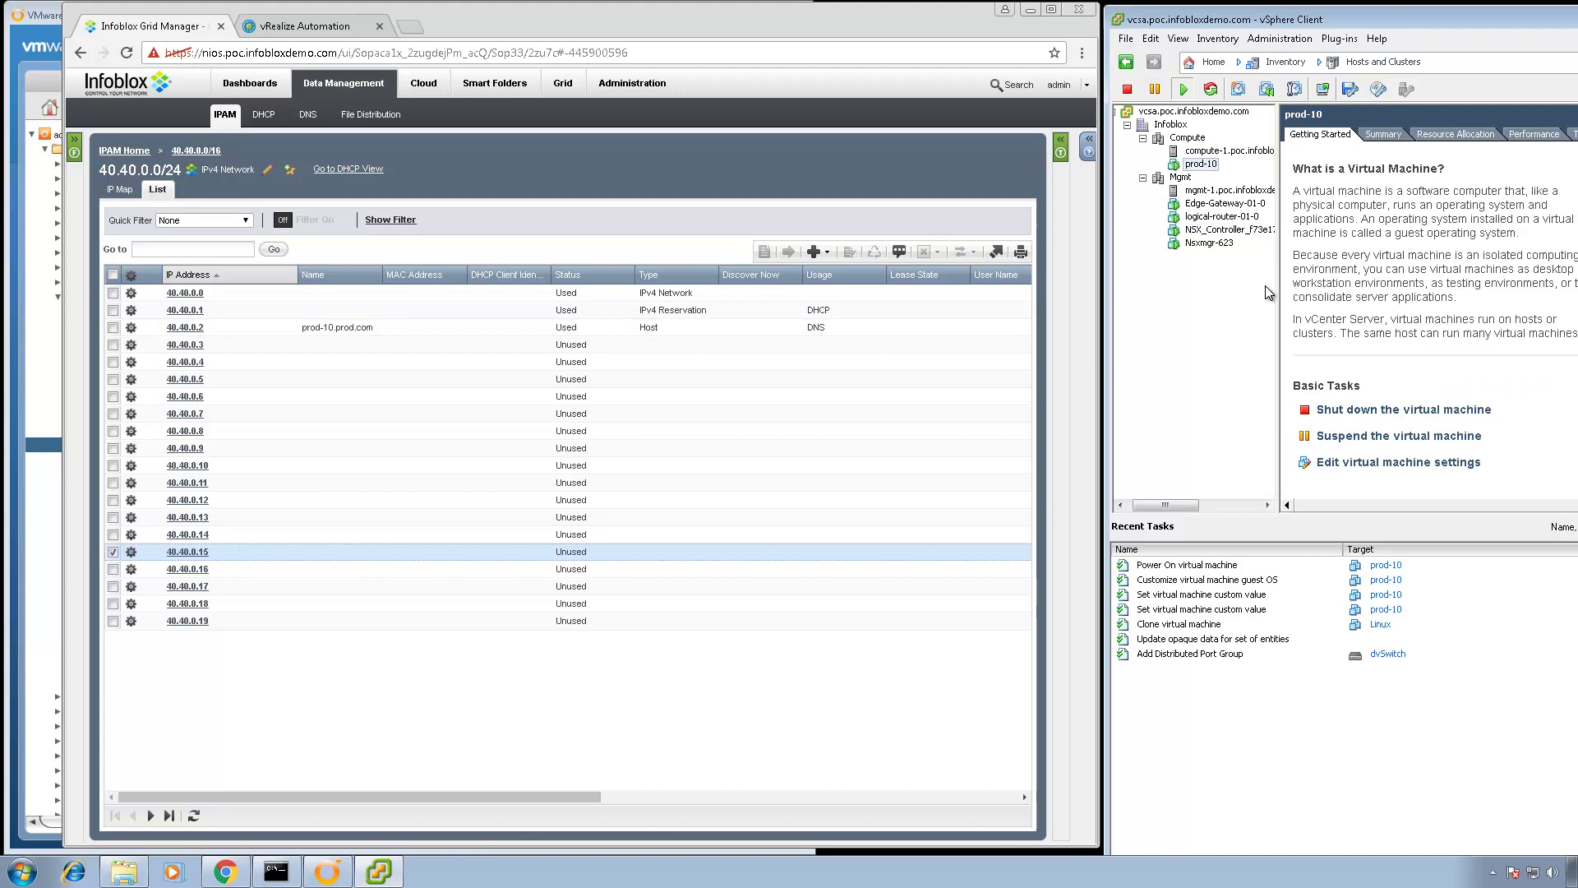
Step: Open prod-10's console, log in as root and run ifconfig to see 40.40.0.2 on eth3
right_click(1198, 167)
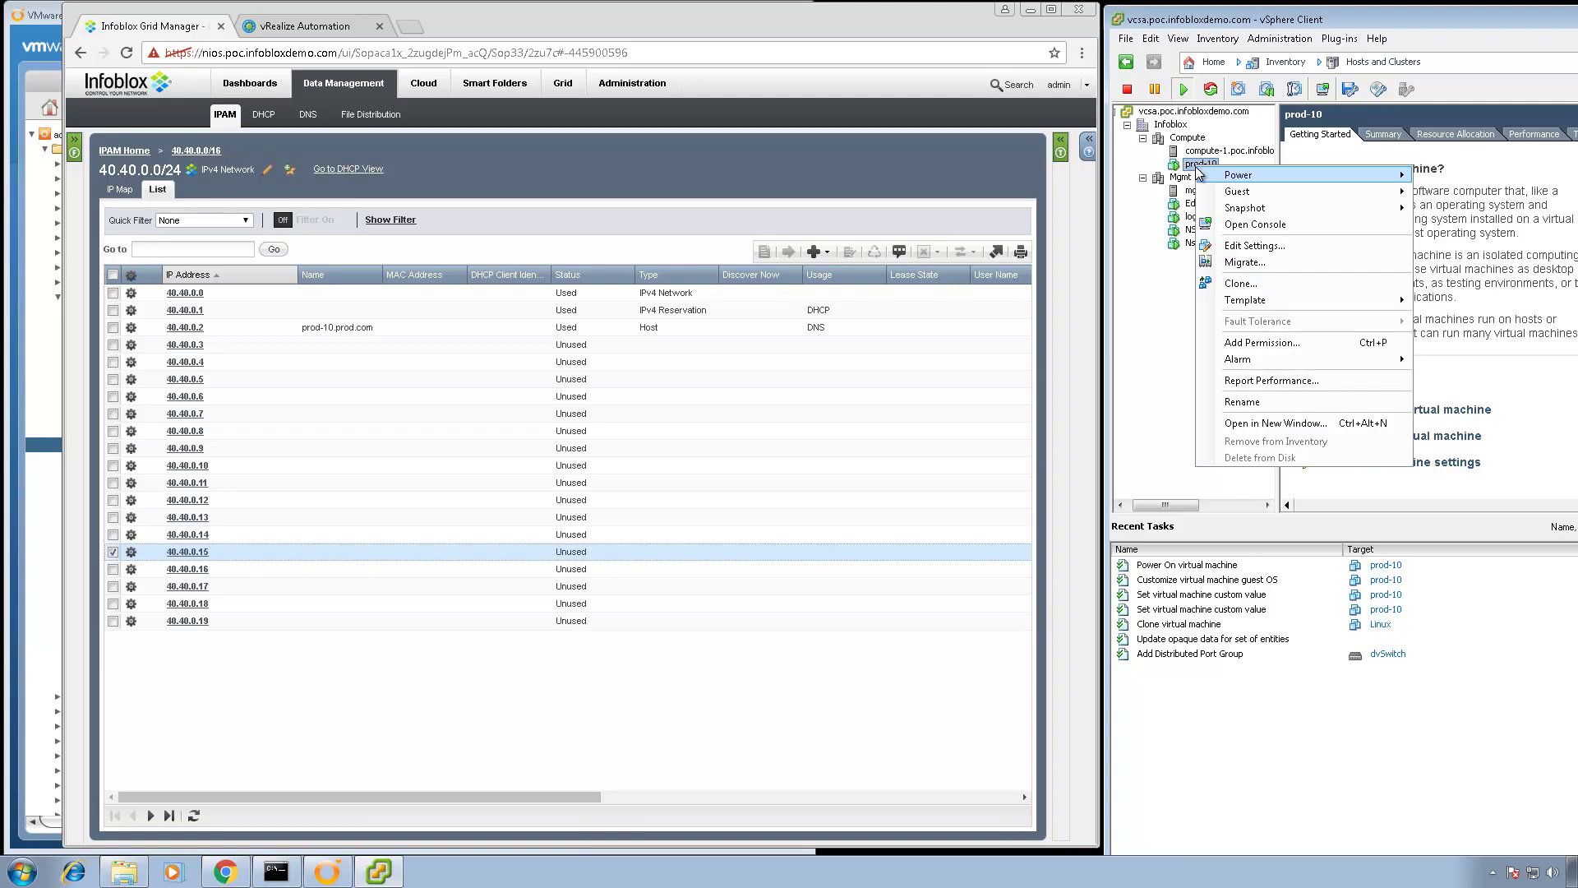
left_click(1251, 219)
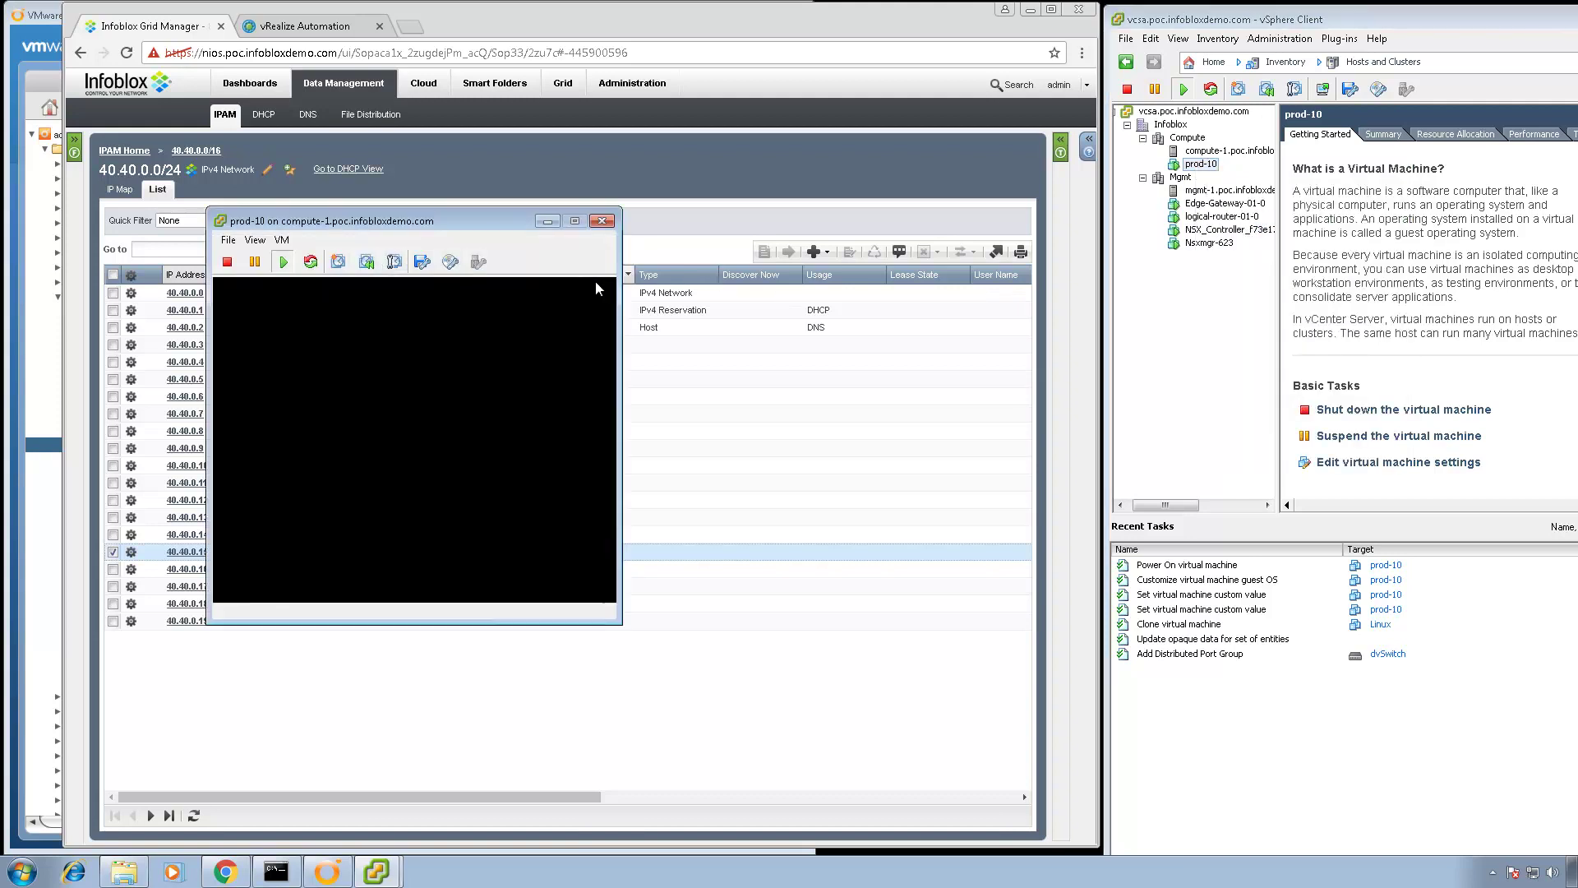
left_click(520, 323)
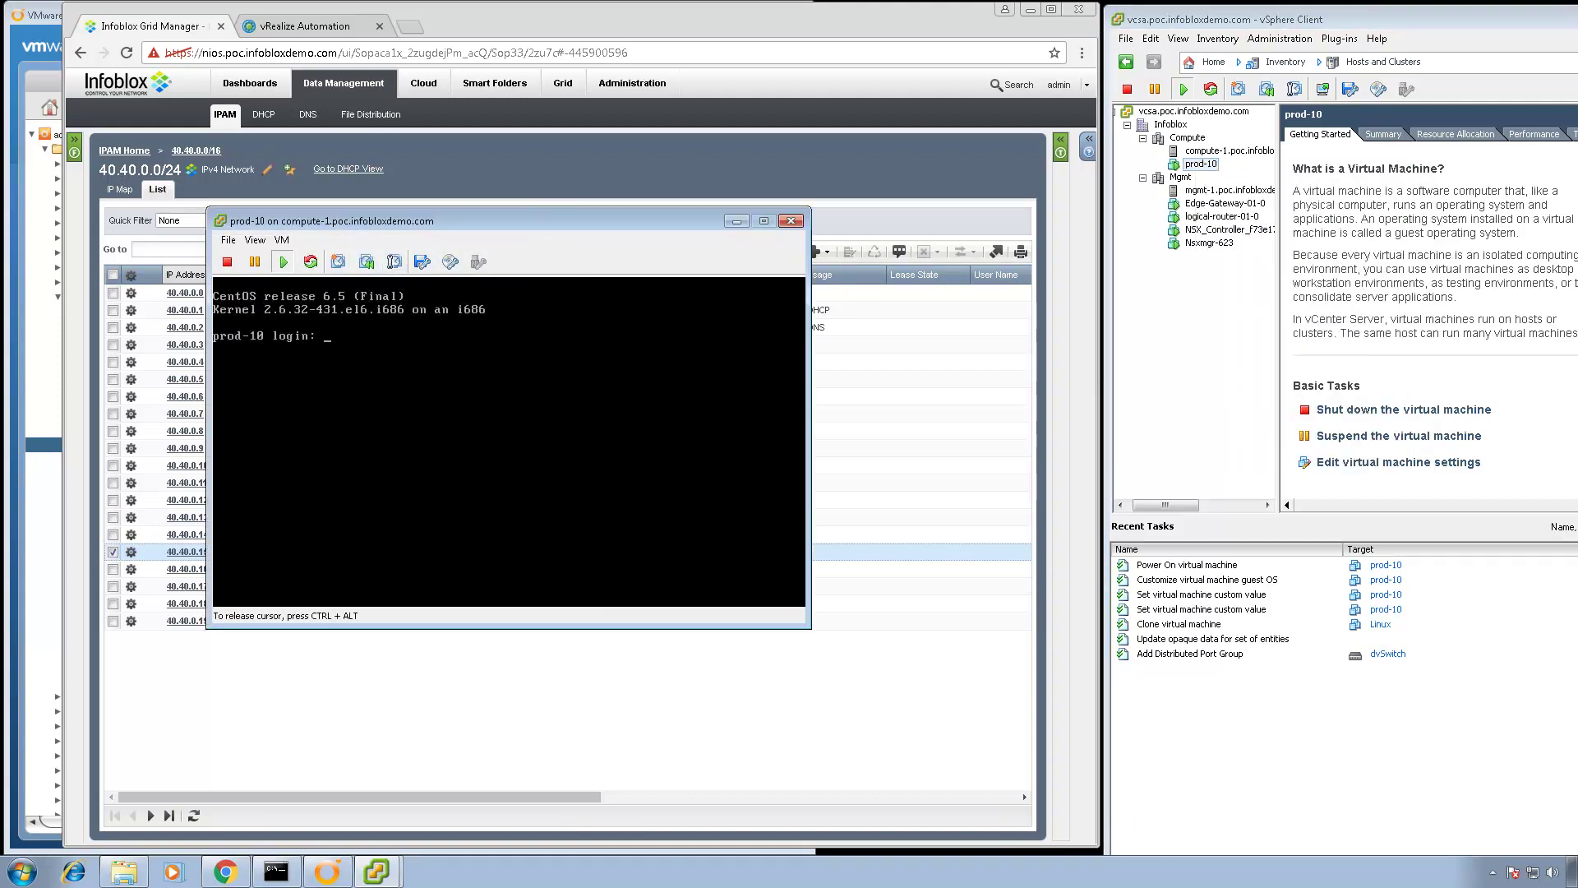
type("root")
key("Return")
key("Return")
type("ifconfig")
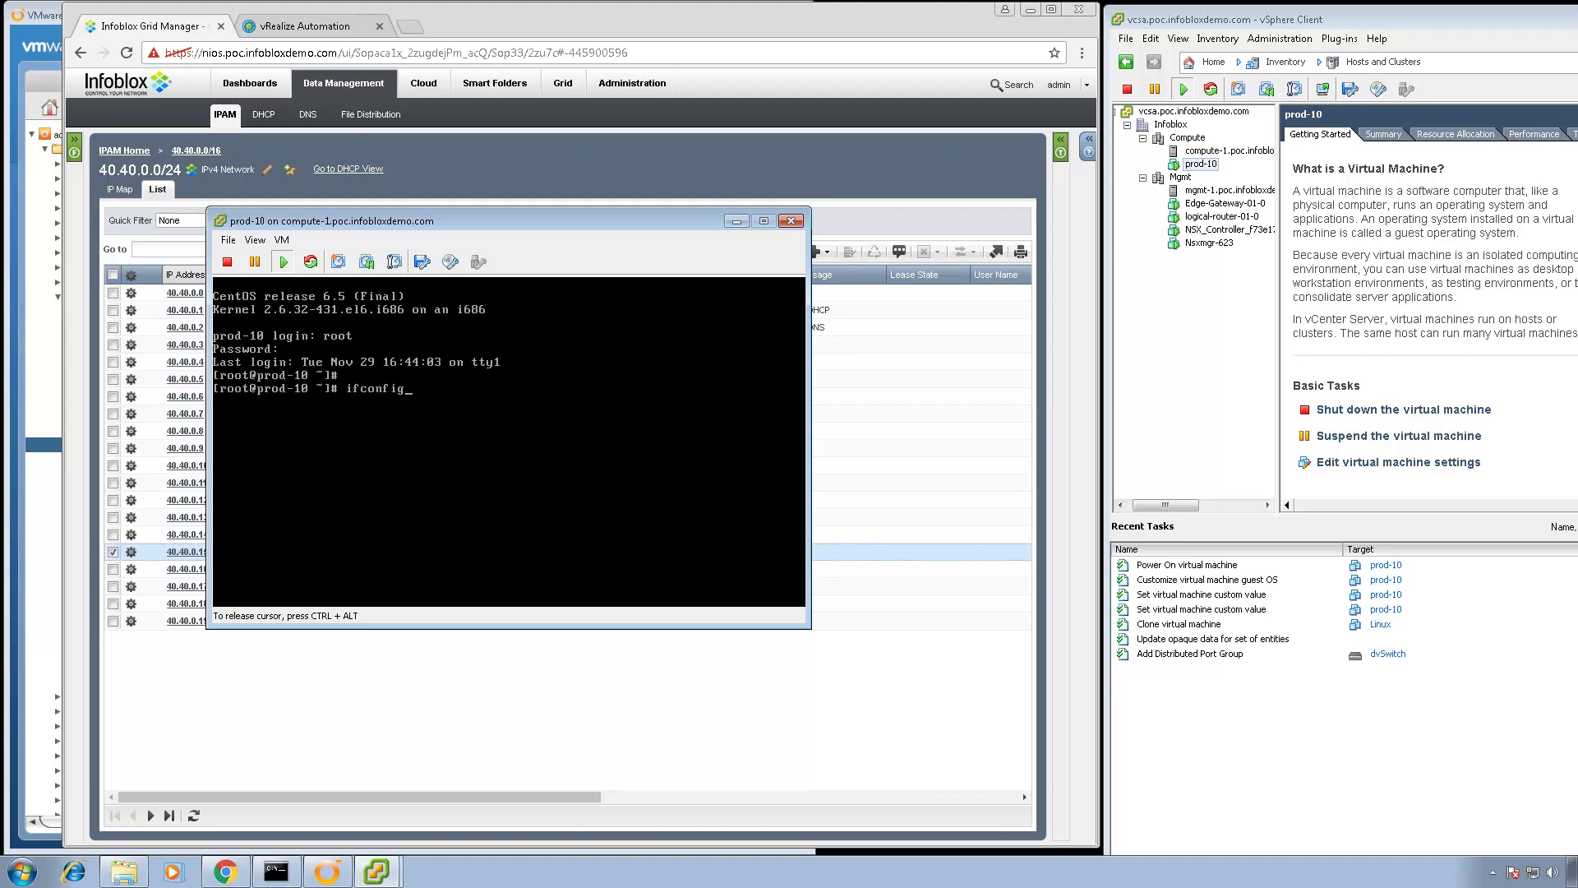
key("Return")
Step: Ping the 40.40.0.1 gateway from prod-10 with 0% loss, then close the console
key("ctrl+alt")
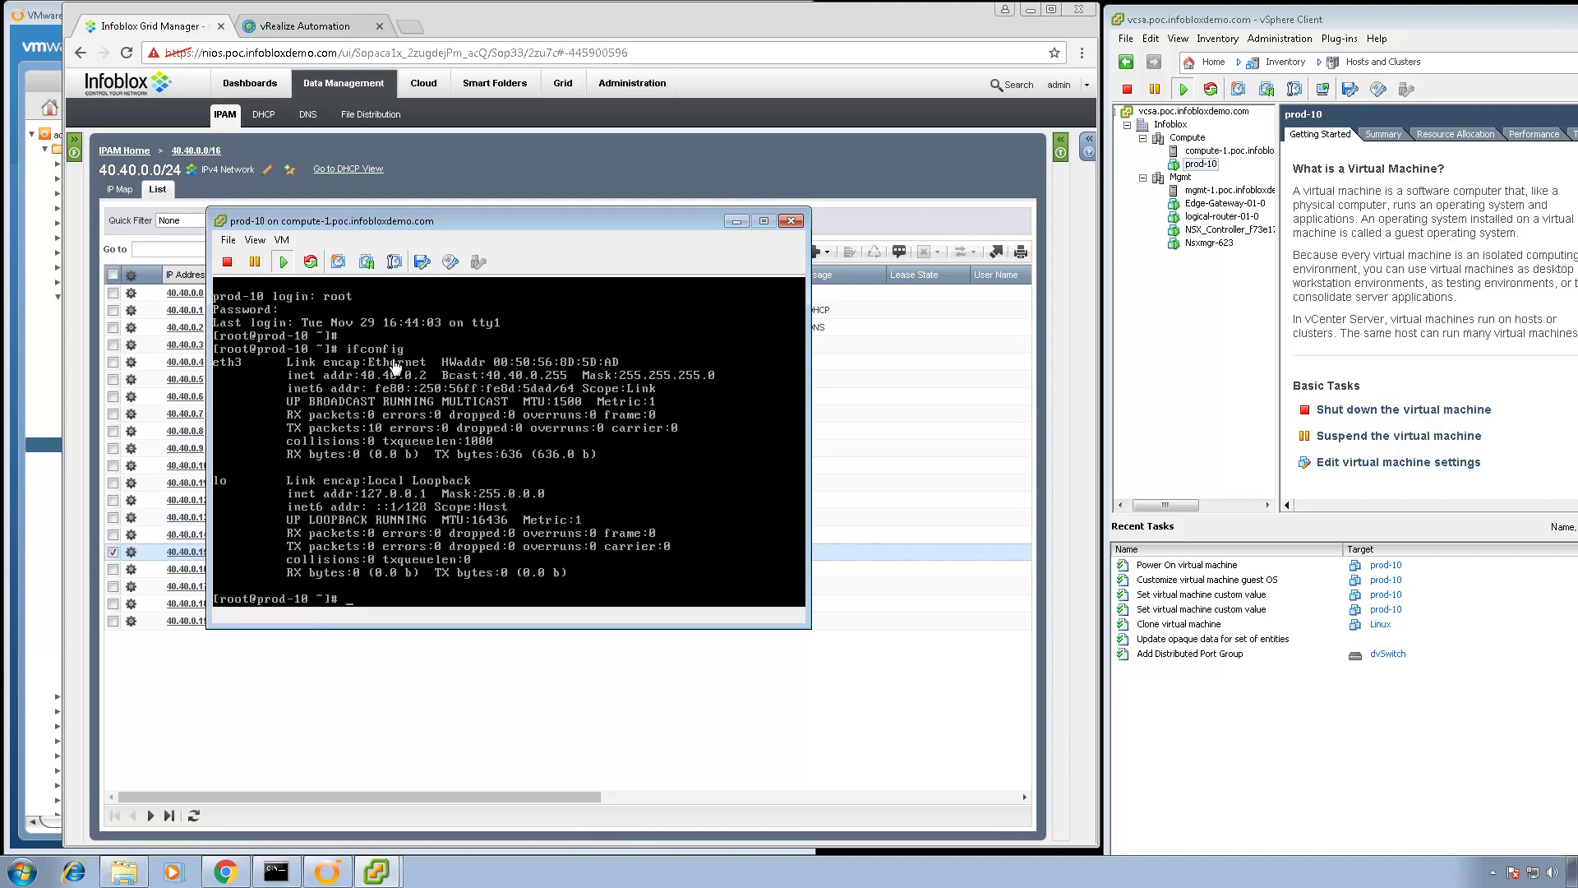
left_click(421, 393)
key("Return")
type("ping 40.40.0.1")
key("Return")
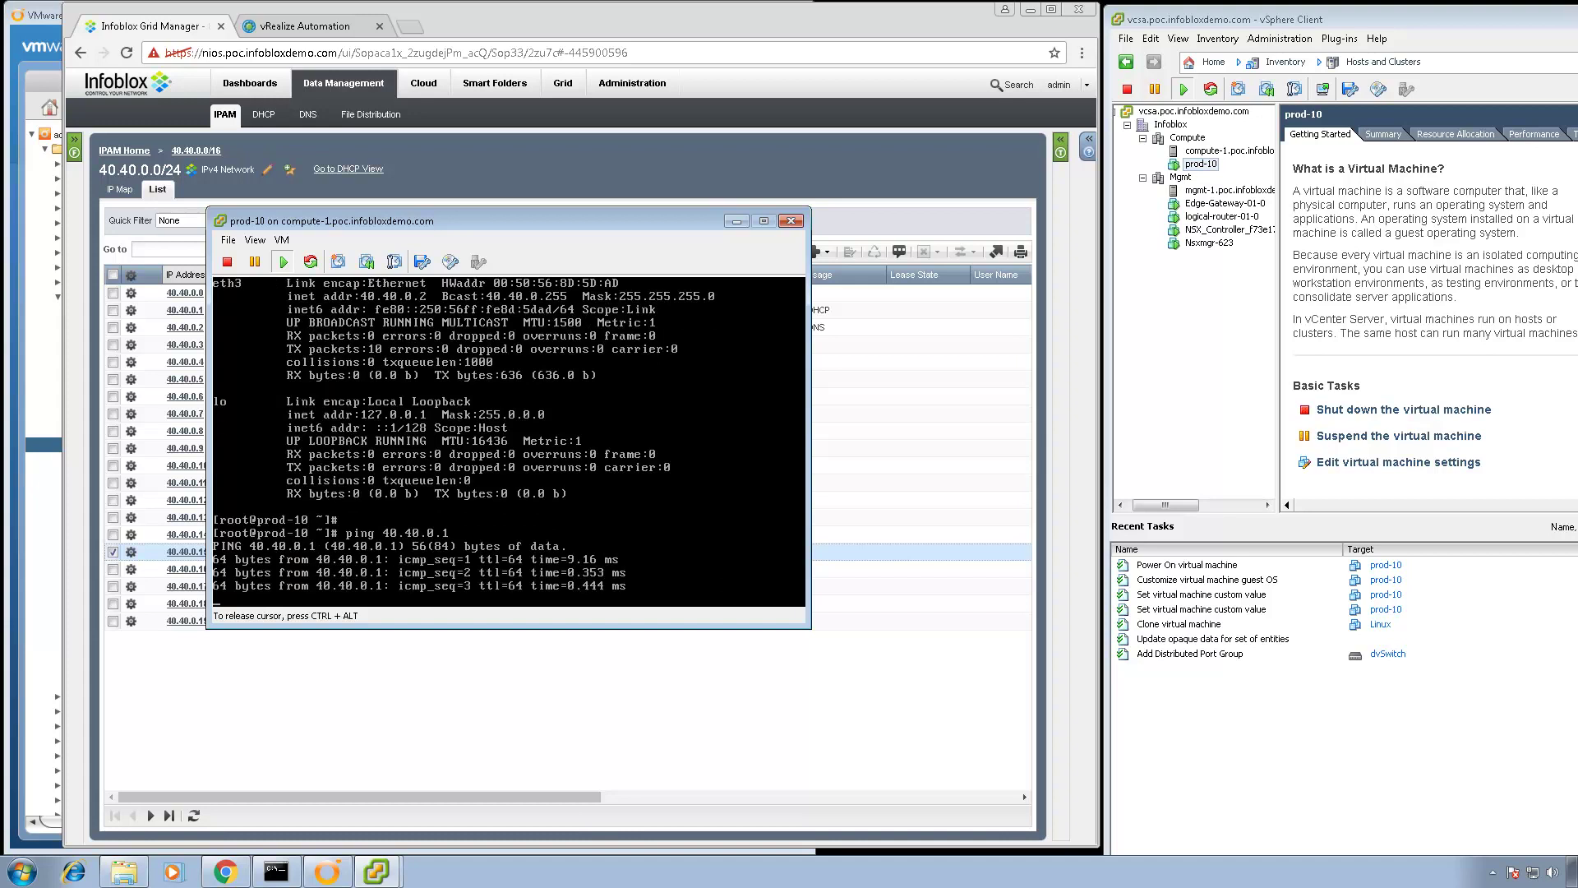
key("ctrl+c")
key("ctrl+c")
key("ctrl+alt")
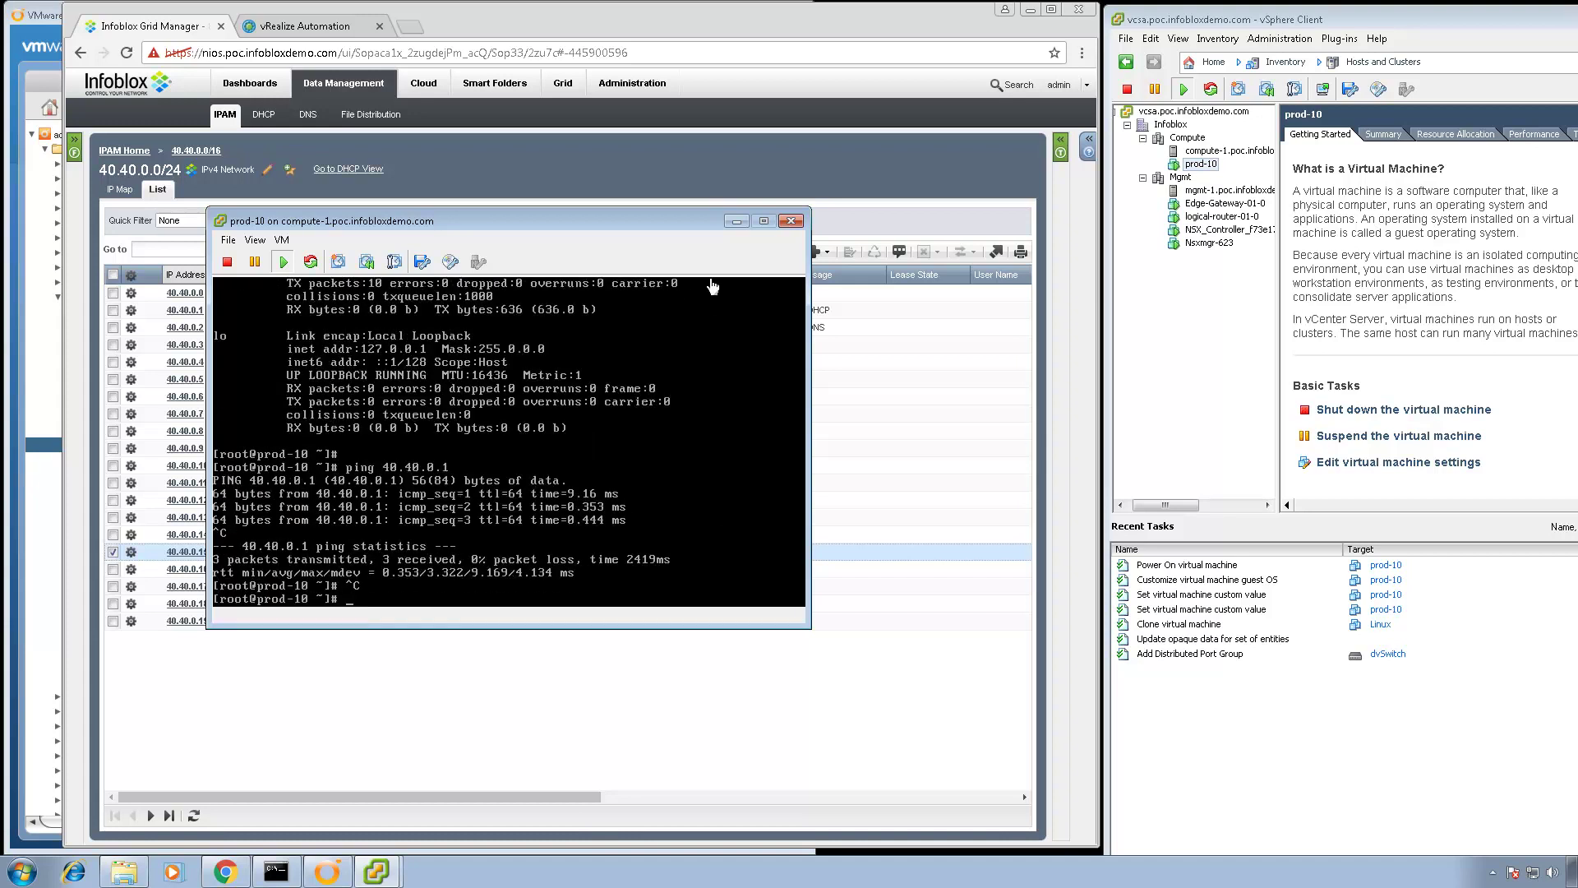
left_click(789, 223)
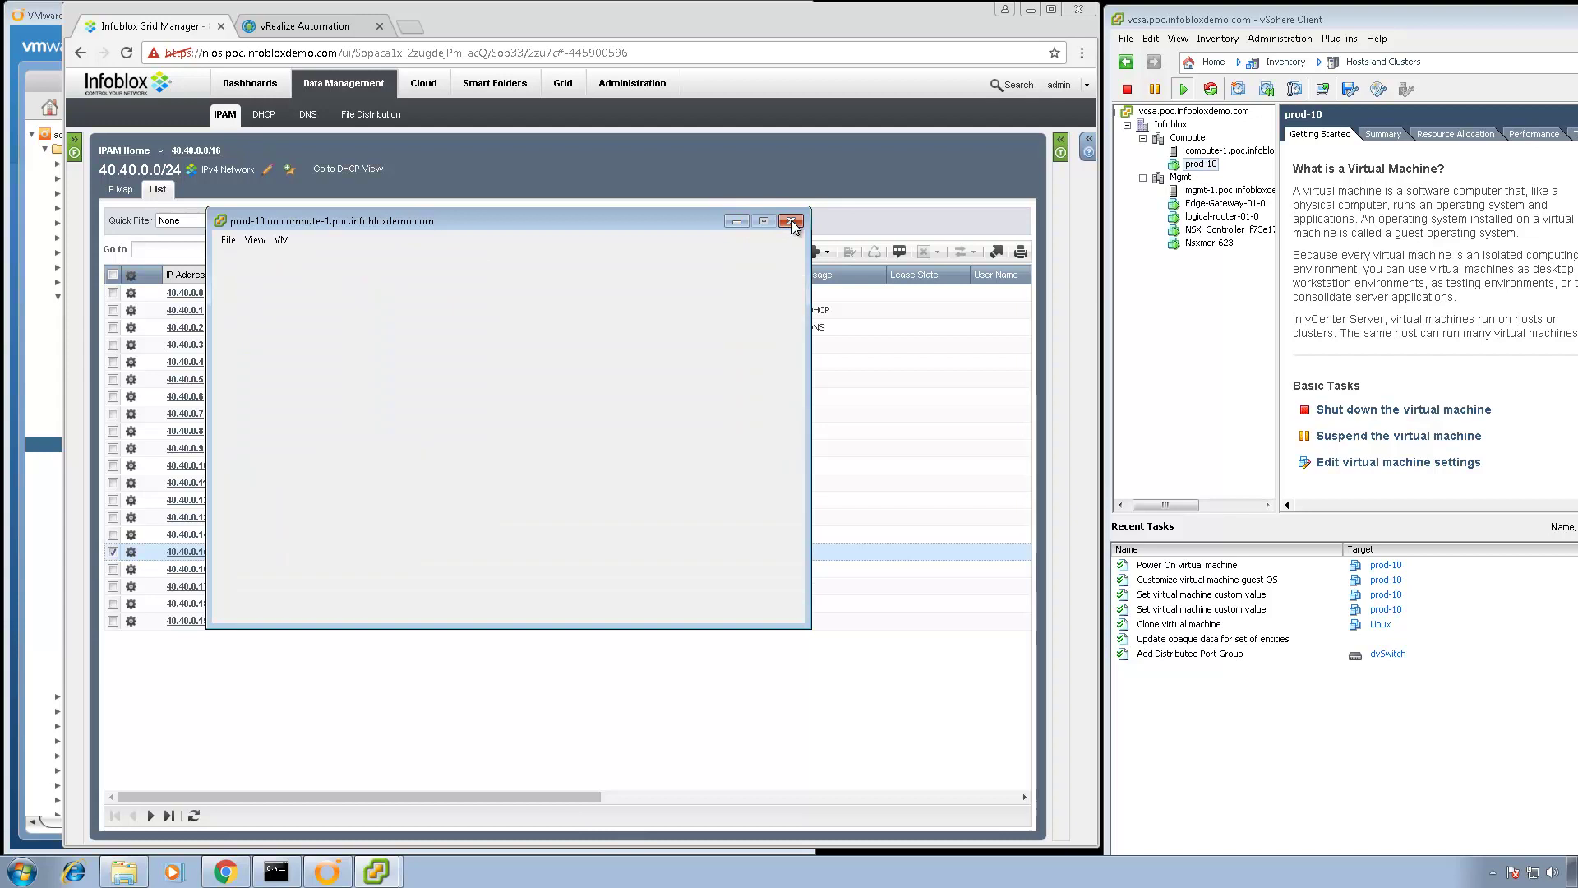
left_click(278, 871)
Step: Run nslookup prod-10.prod.com, confirm it resolves to 40.40.0.2, then minimize Command Prompt
left_click(302, 735)
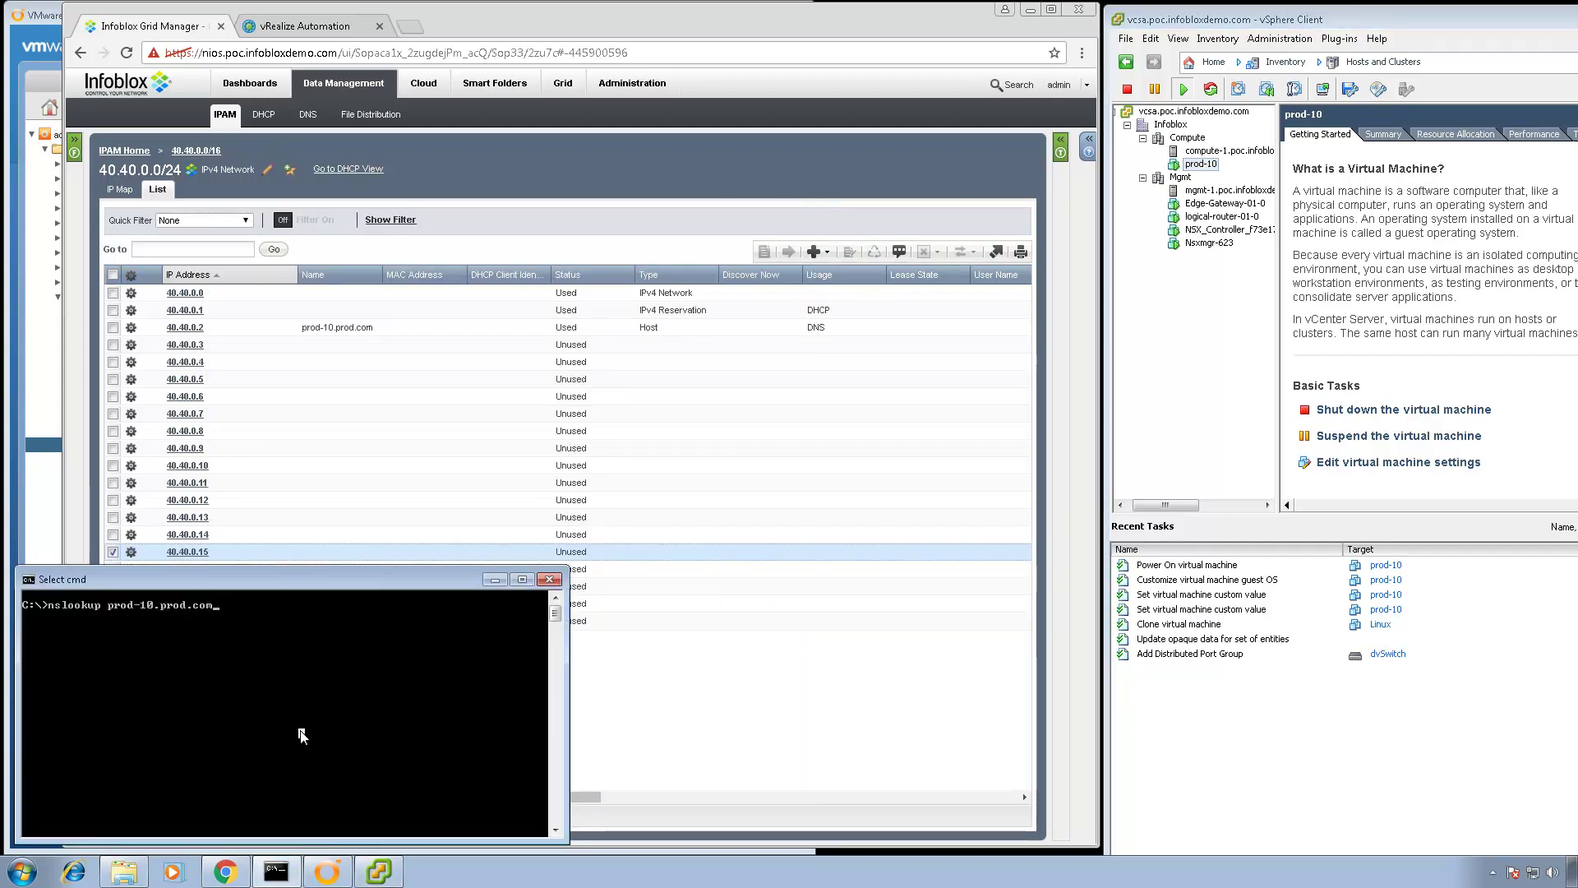
key("Escape")
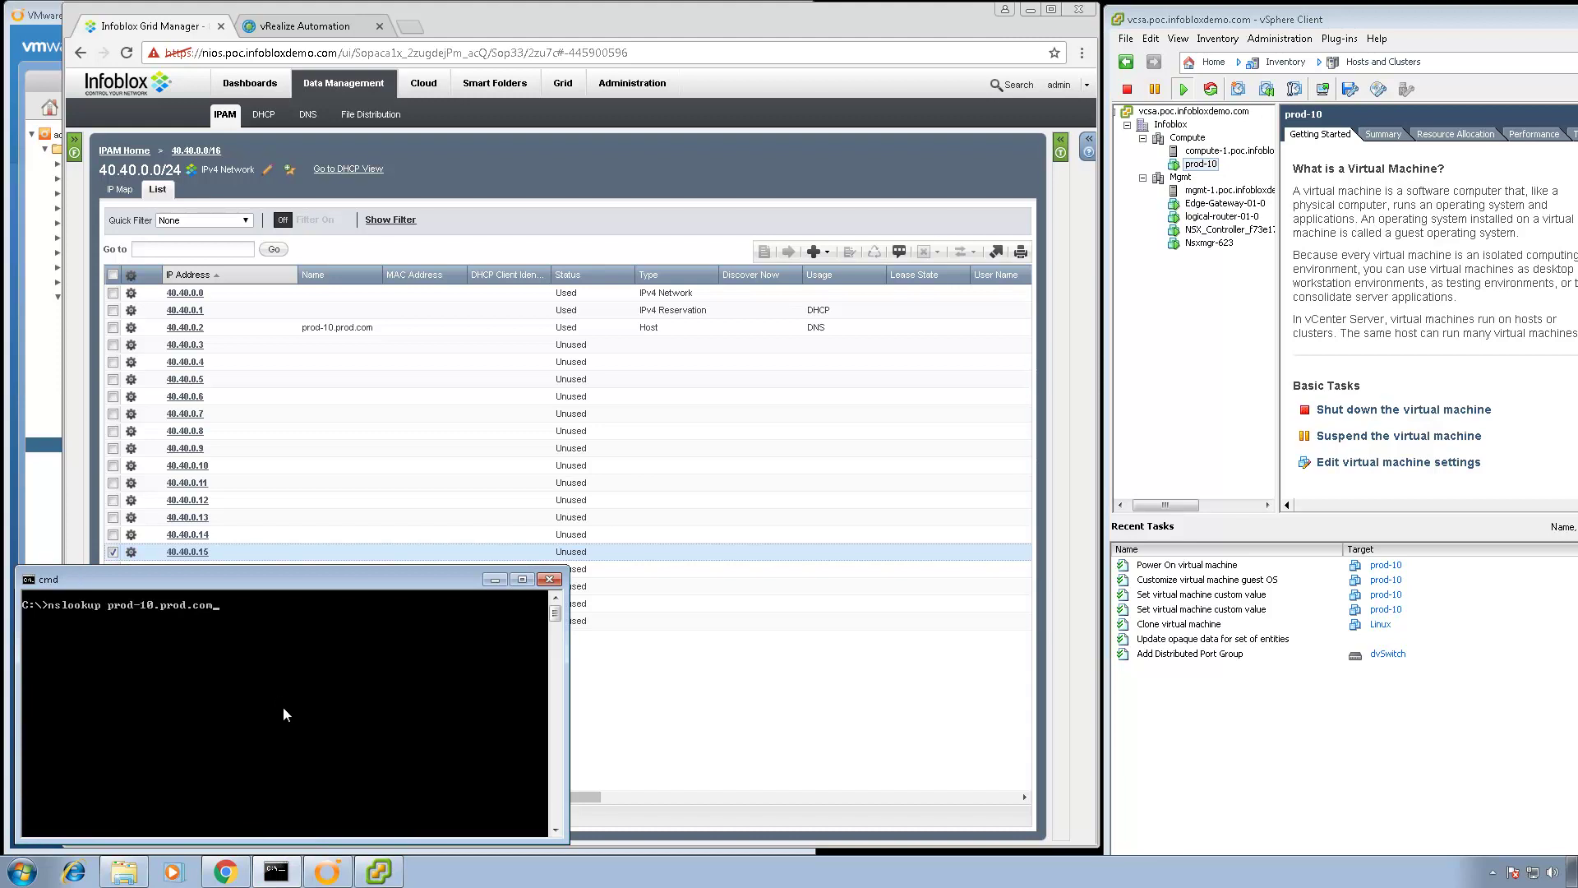
left_click(280, 695)
key("Escape")
key("Return")
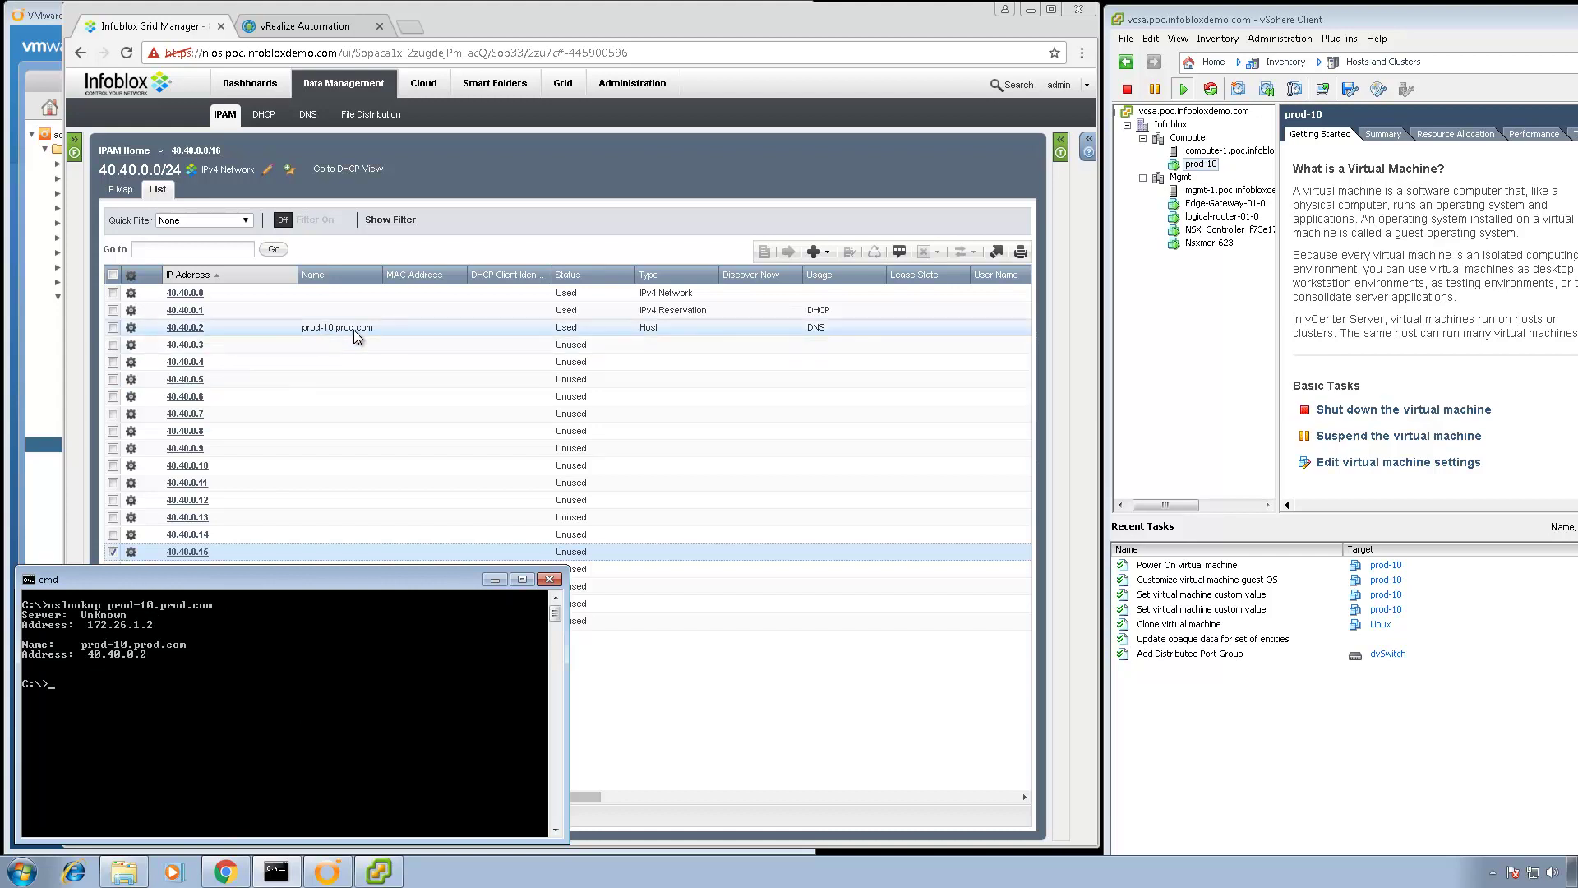
left_click(492, 580)
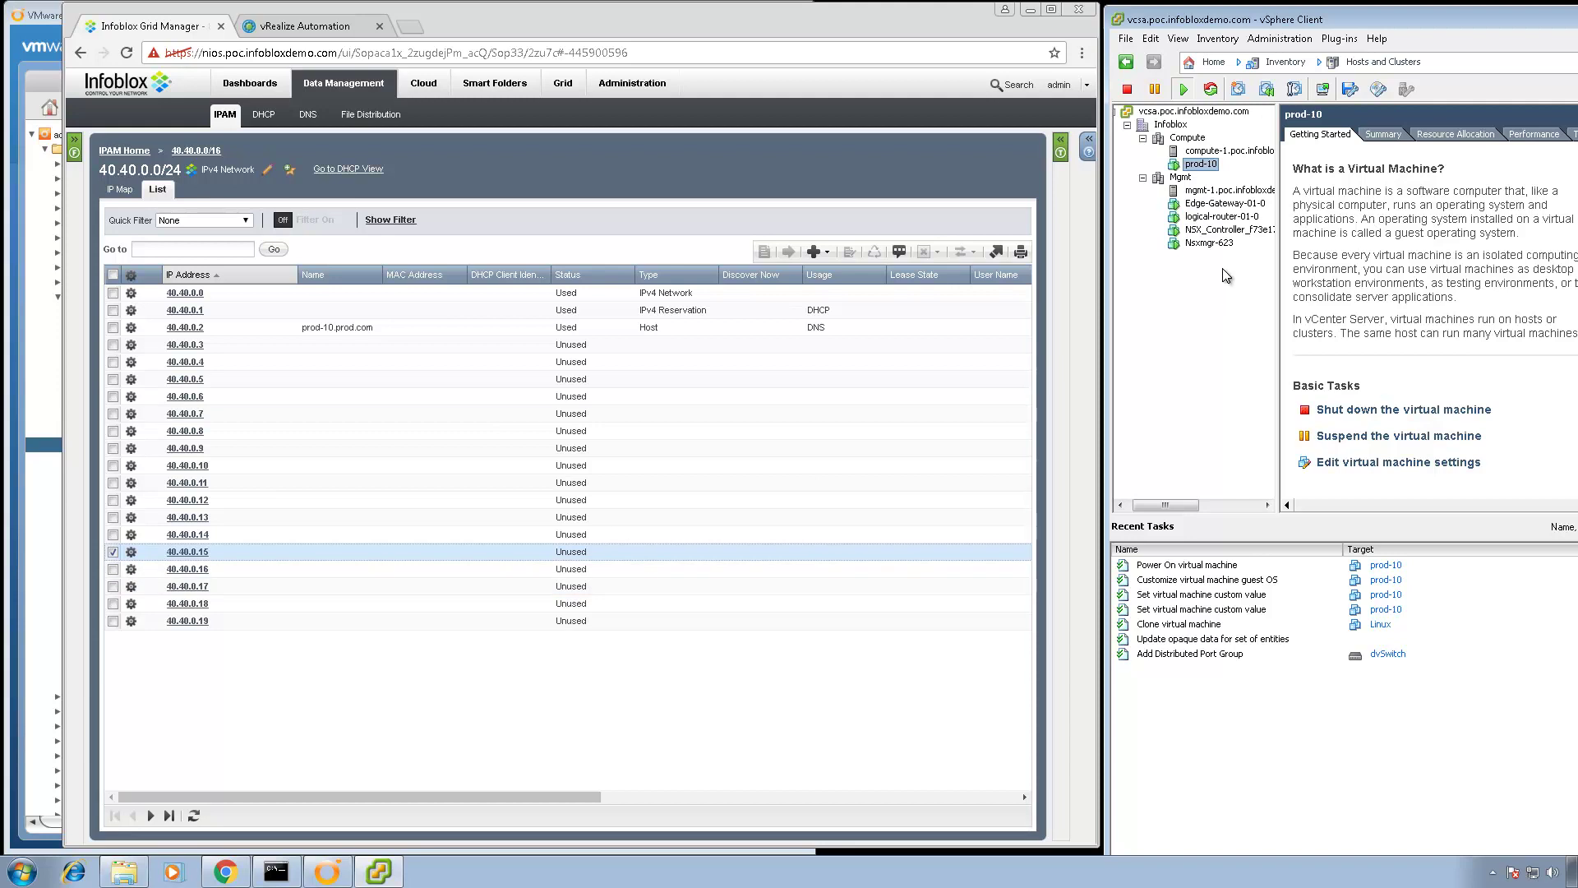
Step: Recheck logical-router-01-0's IP list, then view prod-10's Summary showing IP 40.40.0.2
left_click(1208, 216)
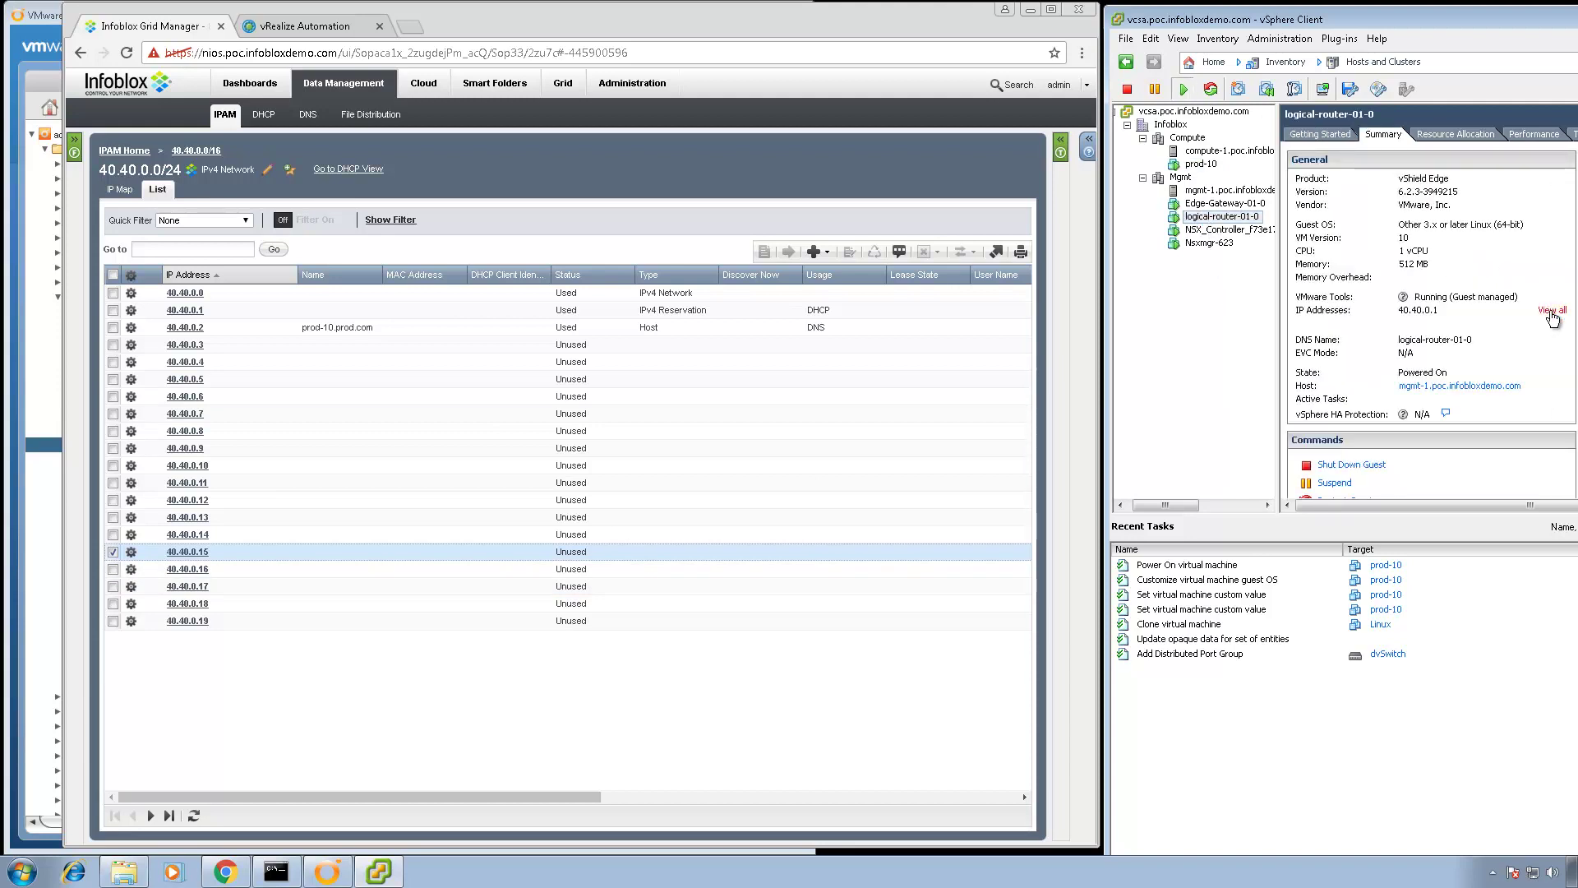
left_click(1551, 310)
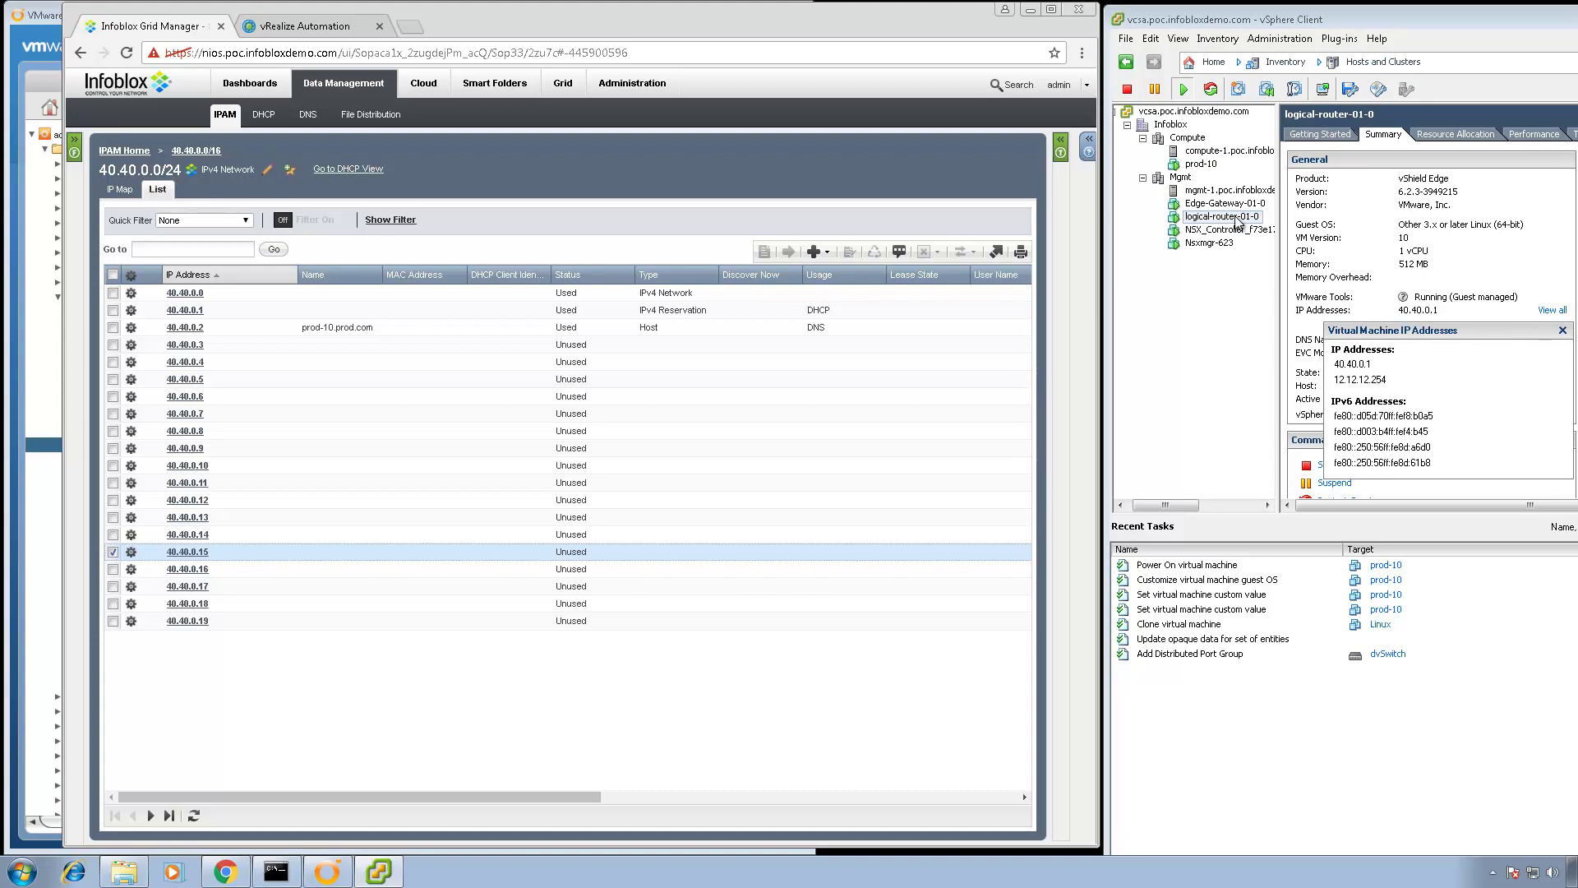
left_click(1193, 167)
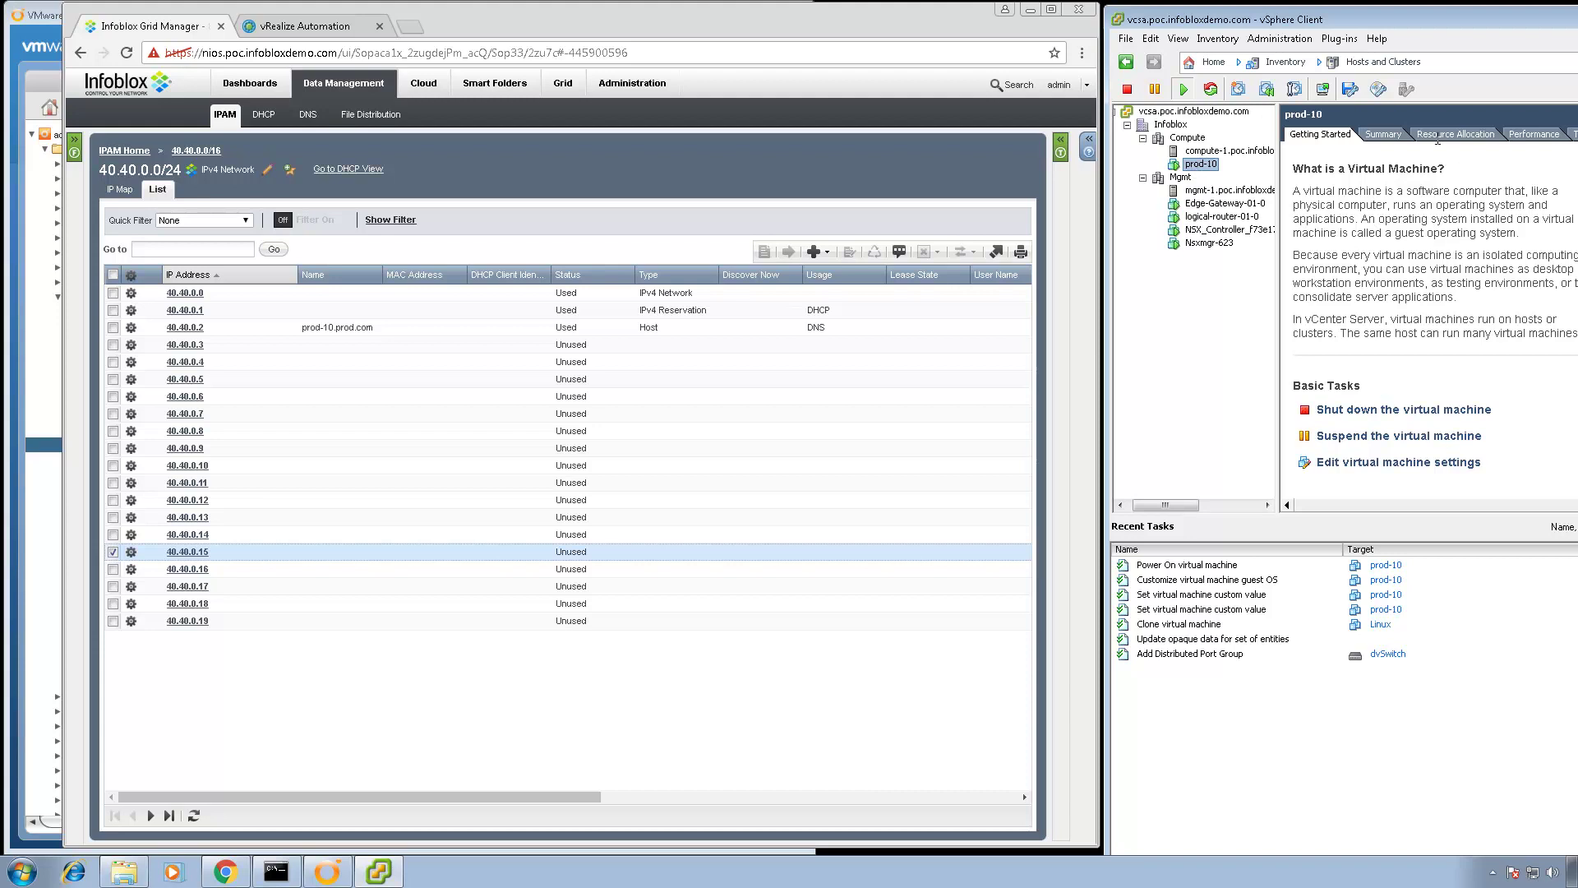
left_click(1383, 136)
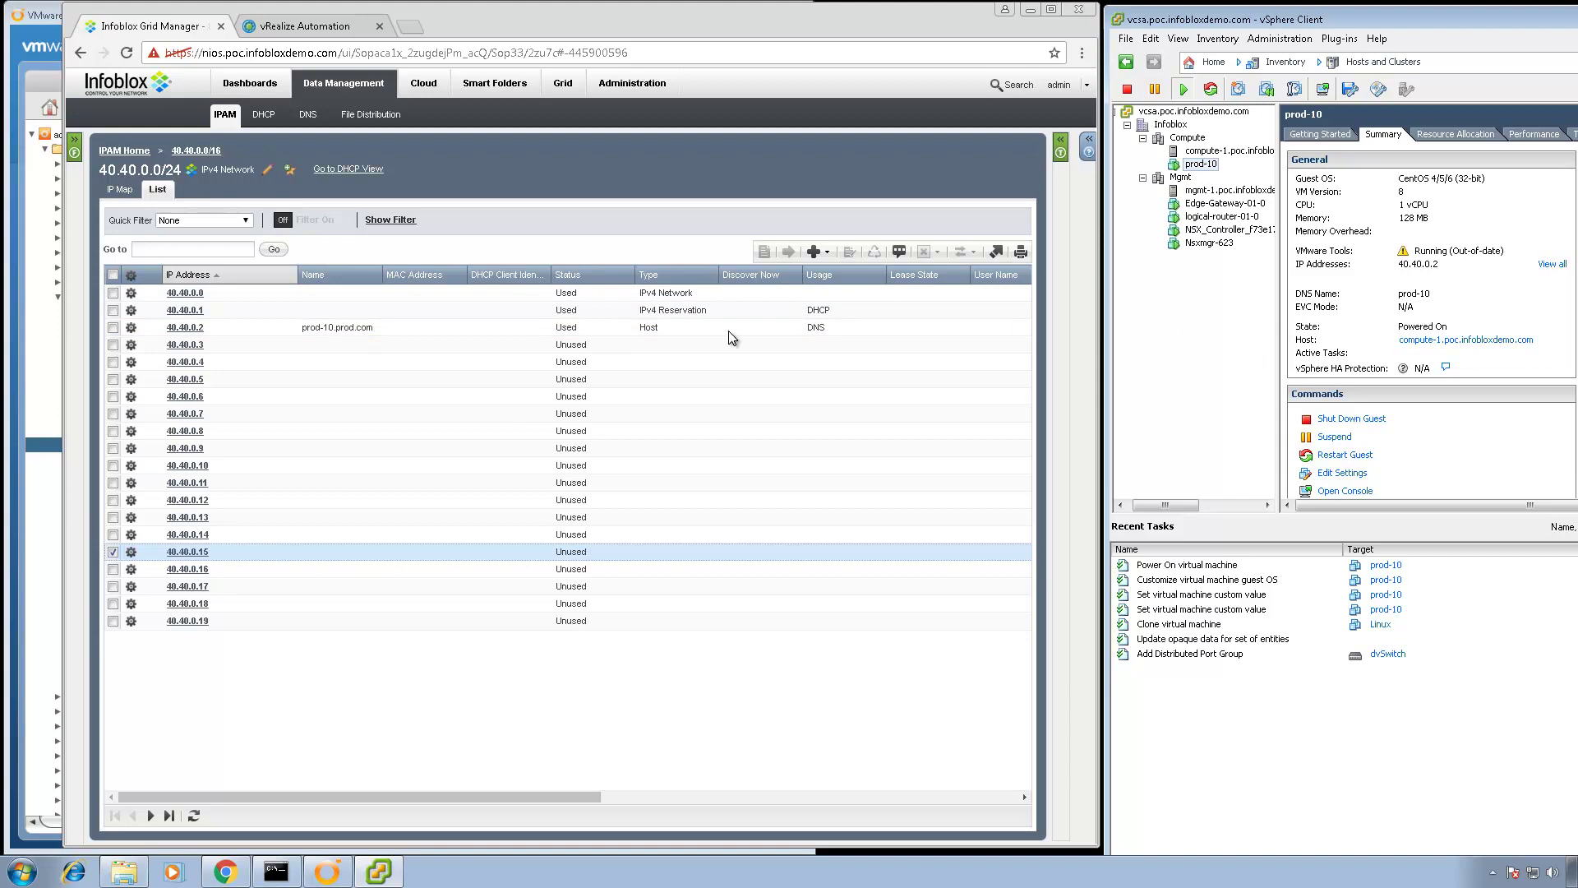
Step: Refresh the vRealize Automation request's execution status and close its details
left_click(273, 33)
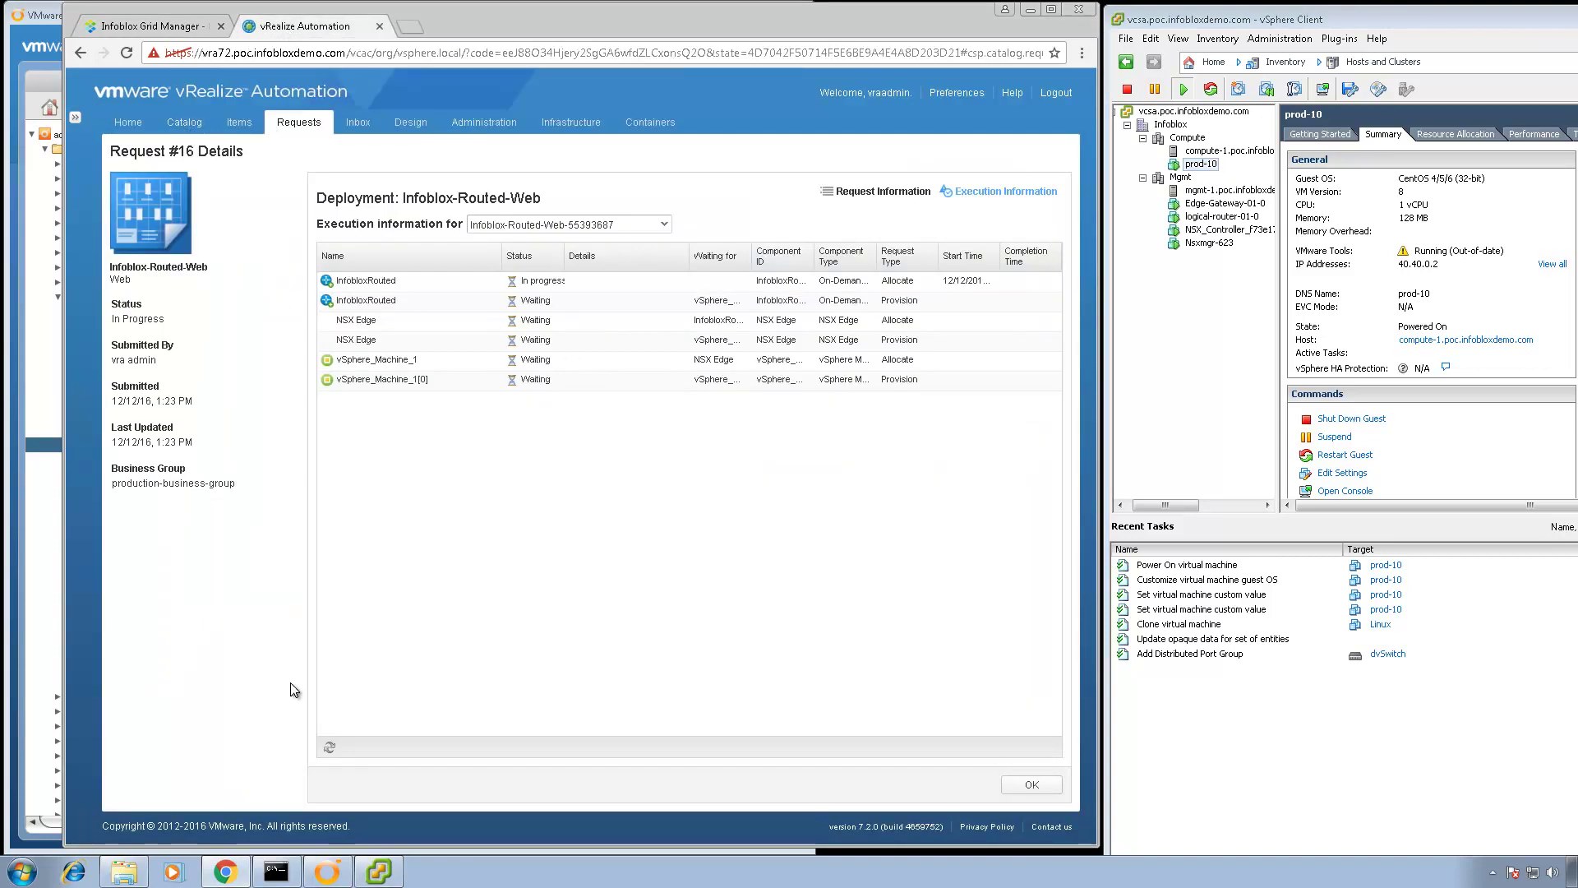
left_click(328, 748)
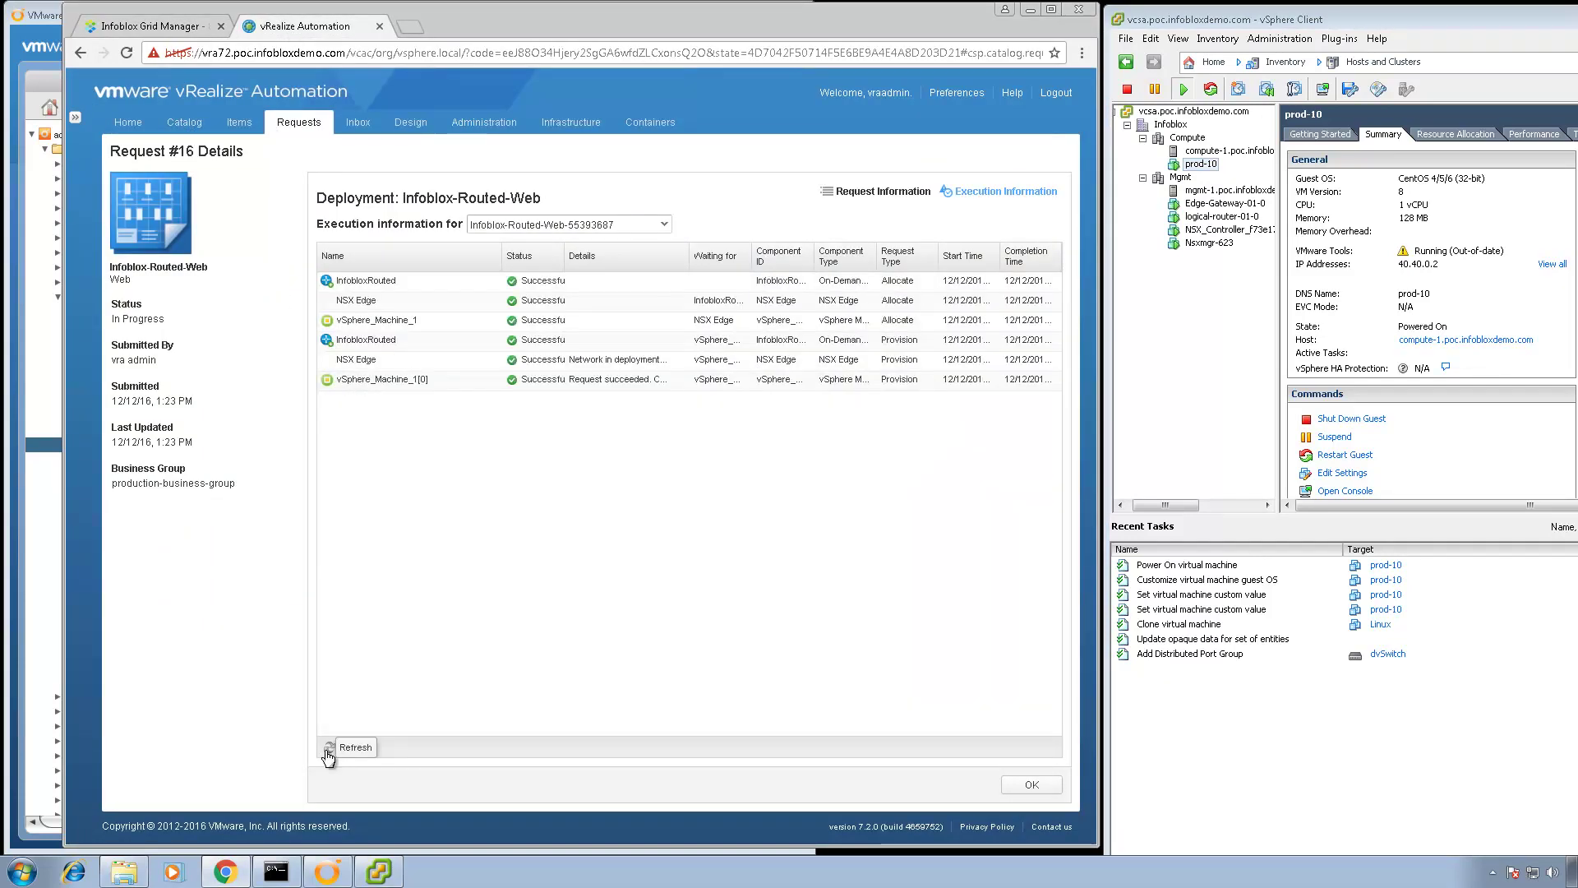
left_click(1037, 784)
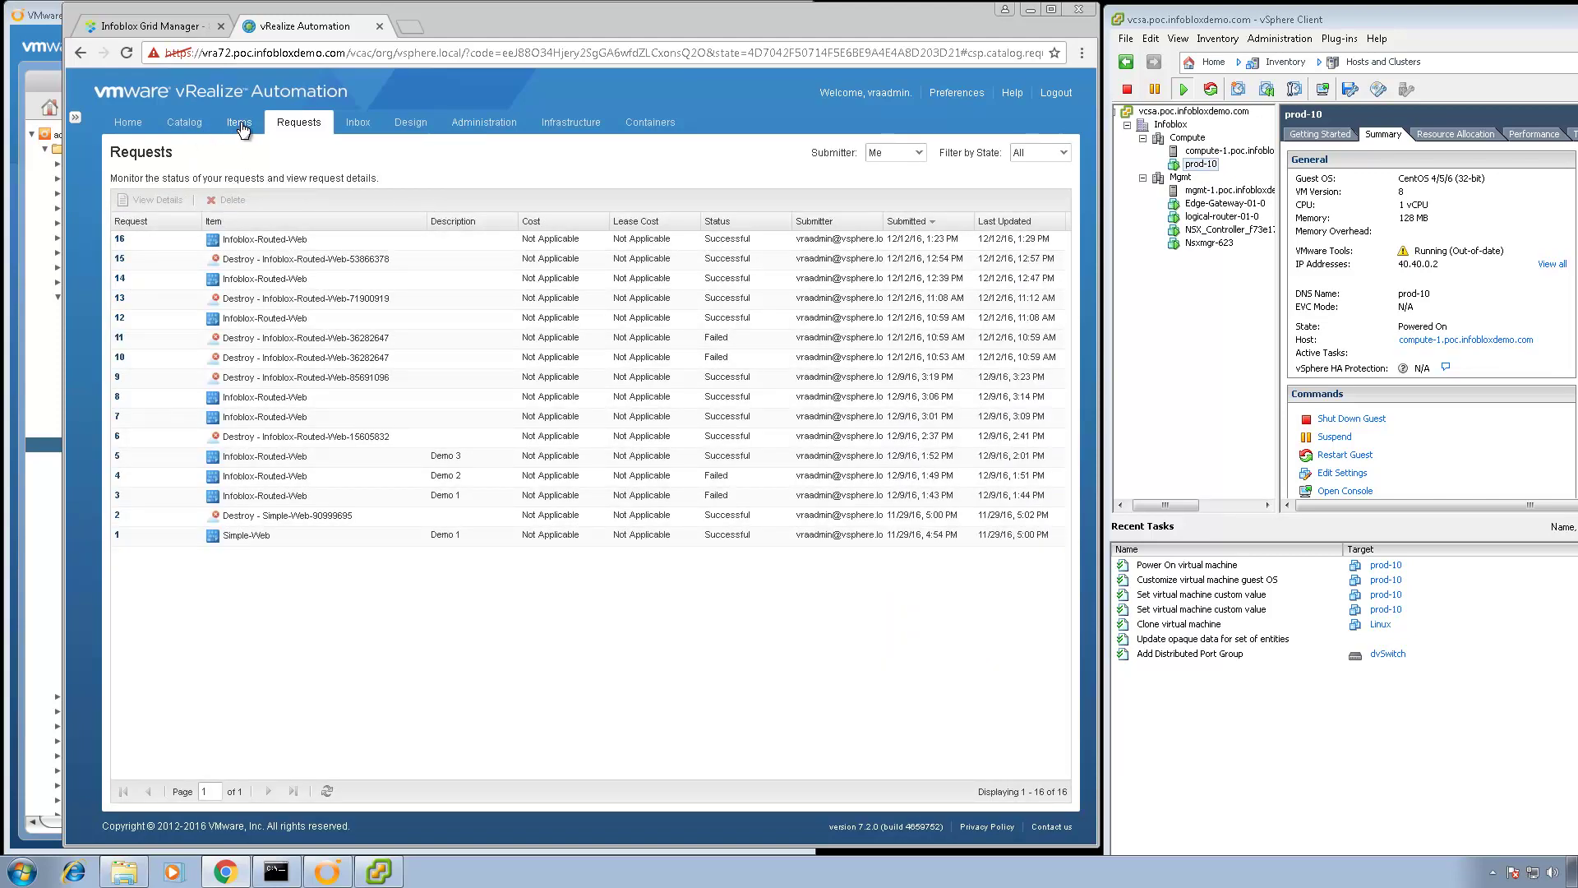
Step: Destroy the Infoblox-Routed-Web-55393687 deployment and track its request in the Requests list
left_click(239, 122)
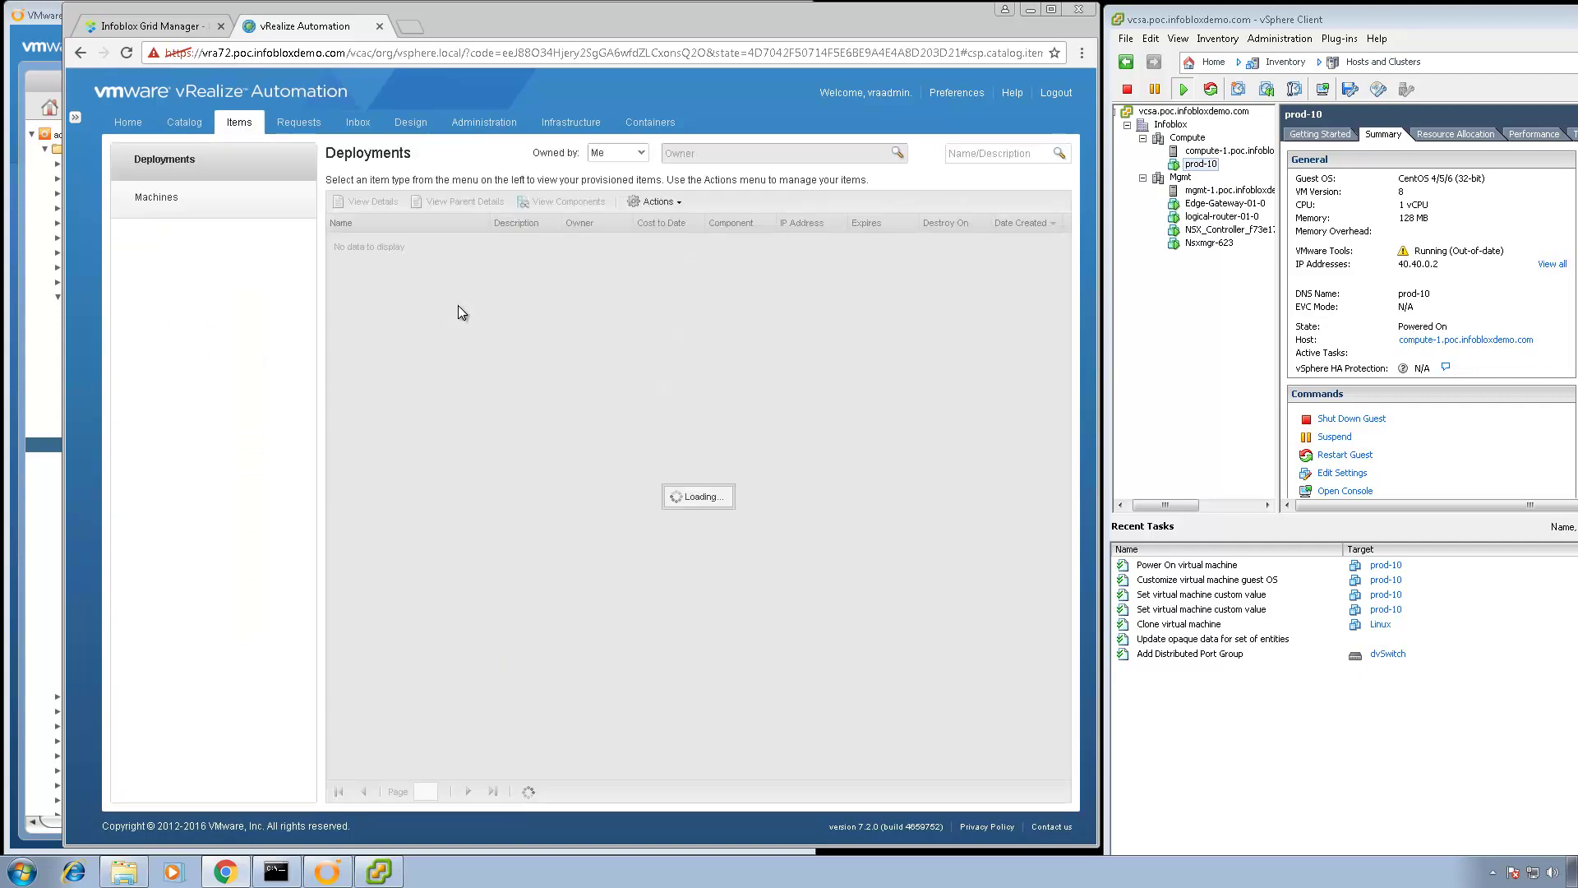
left_click(434, 241)
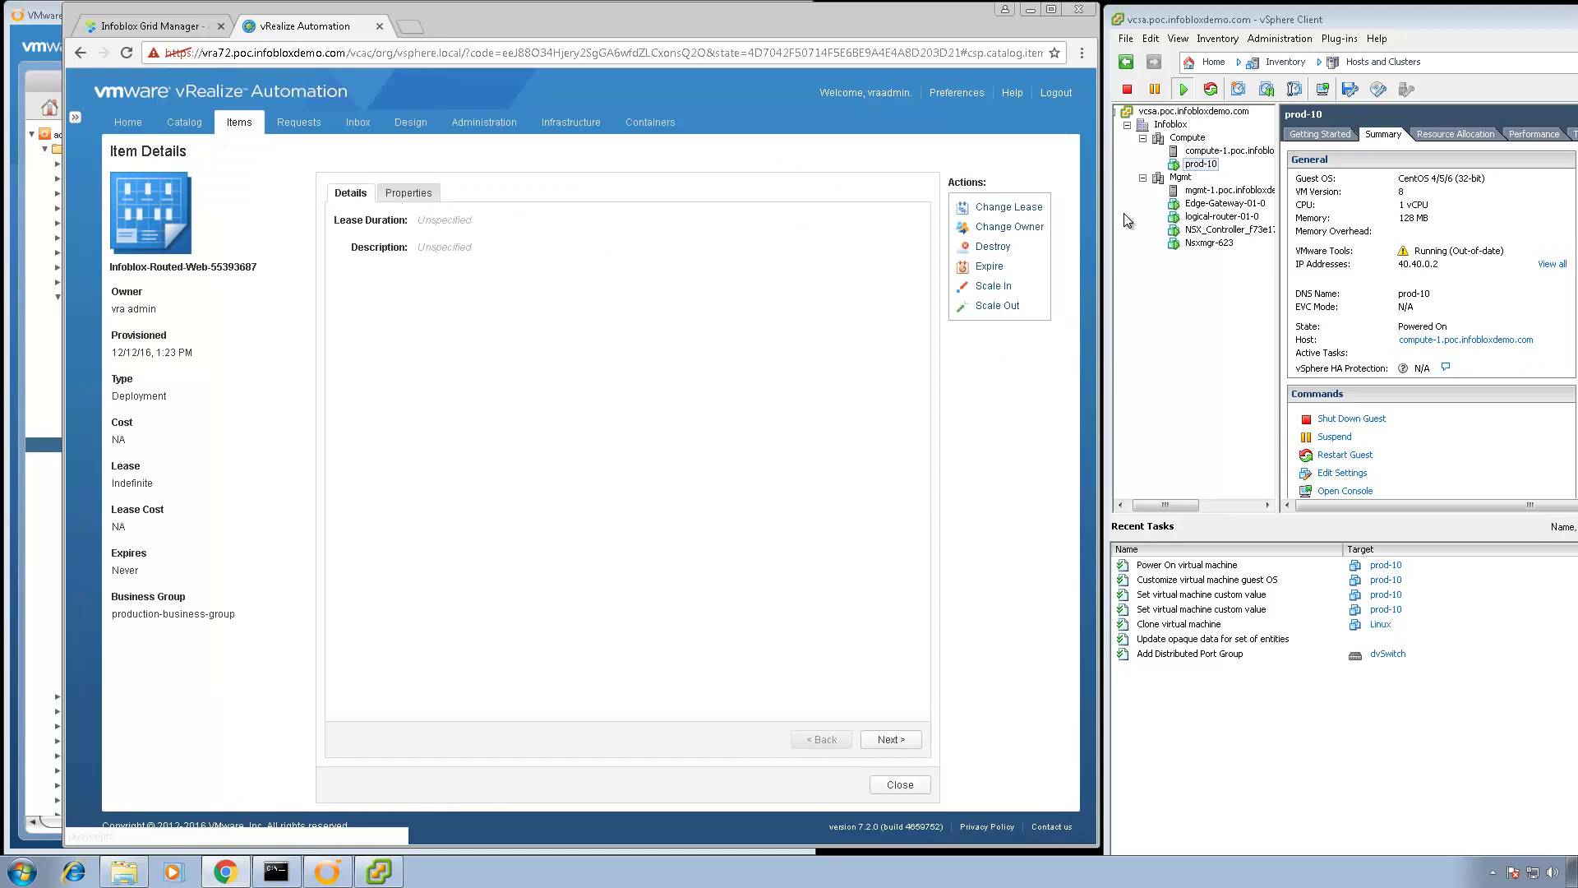
left_click(1001, 249)
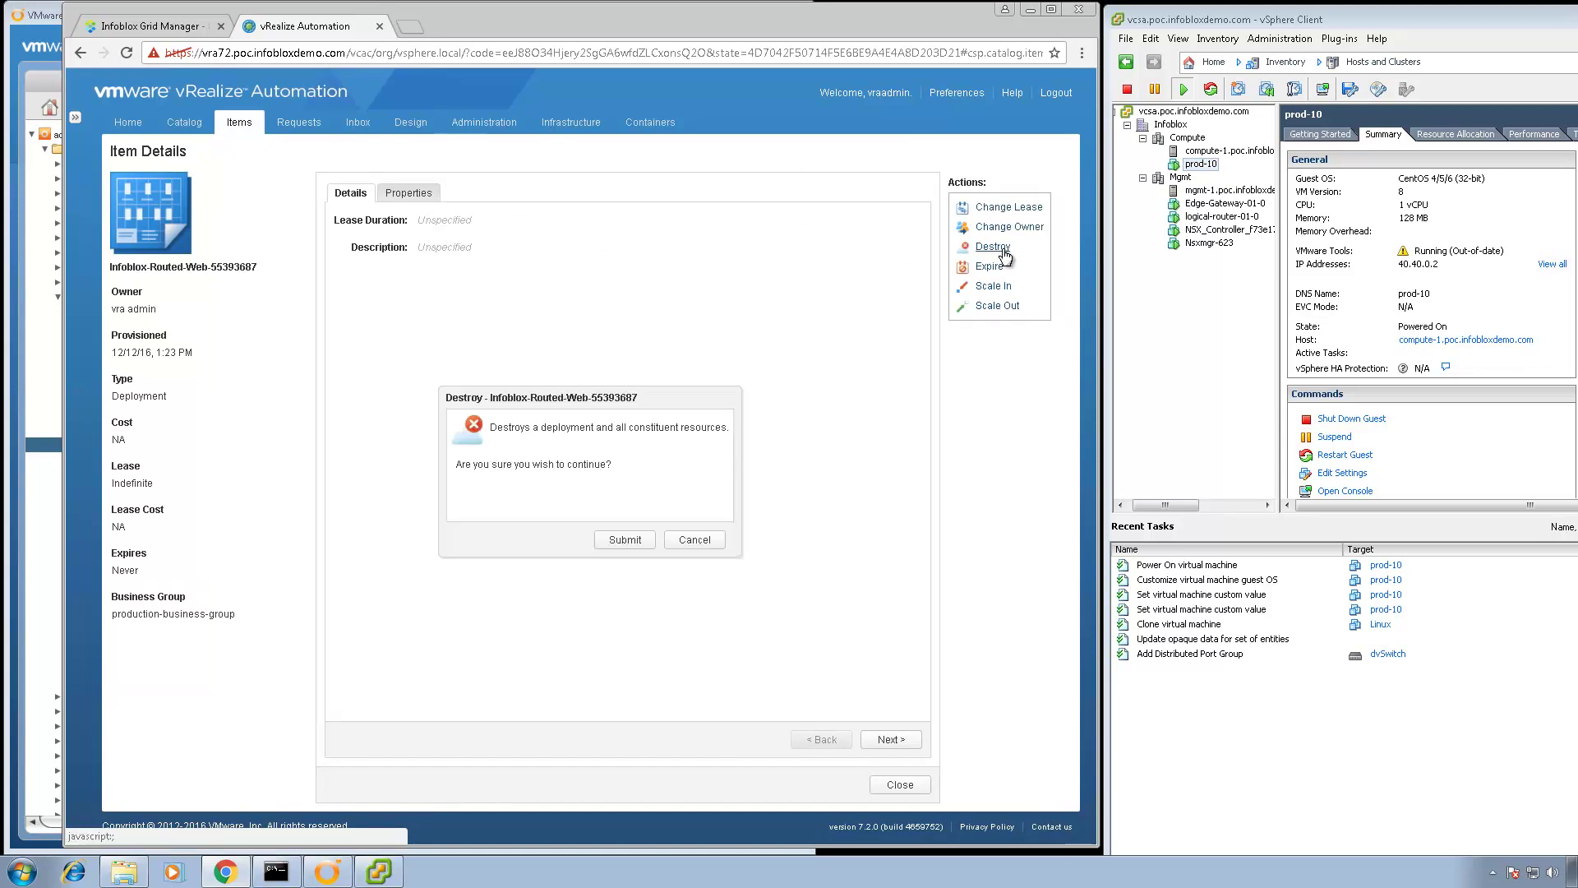
left_click(623, 541)
left_click(490, 516)
left_click(898, 783)
left_click(294, 126)
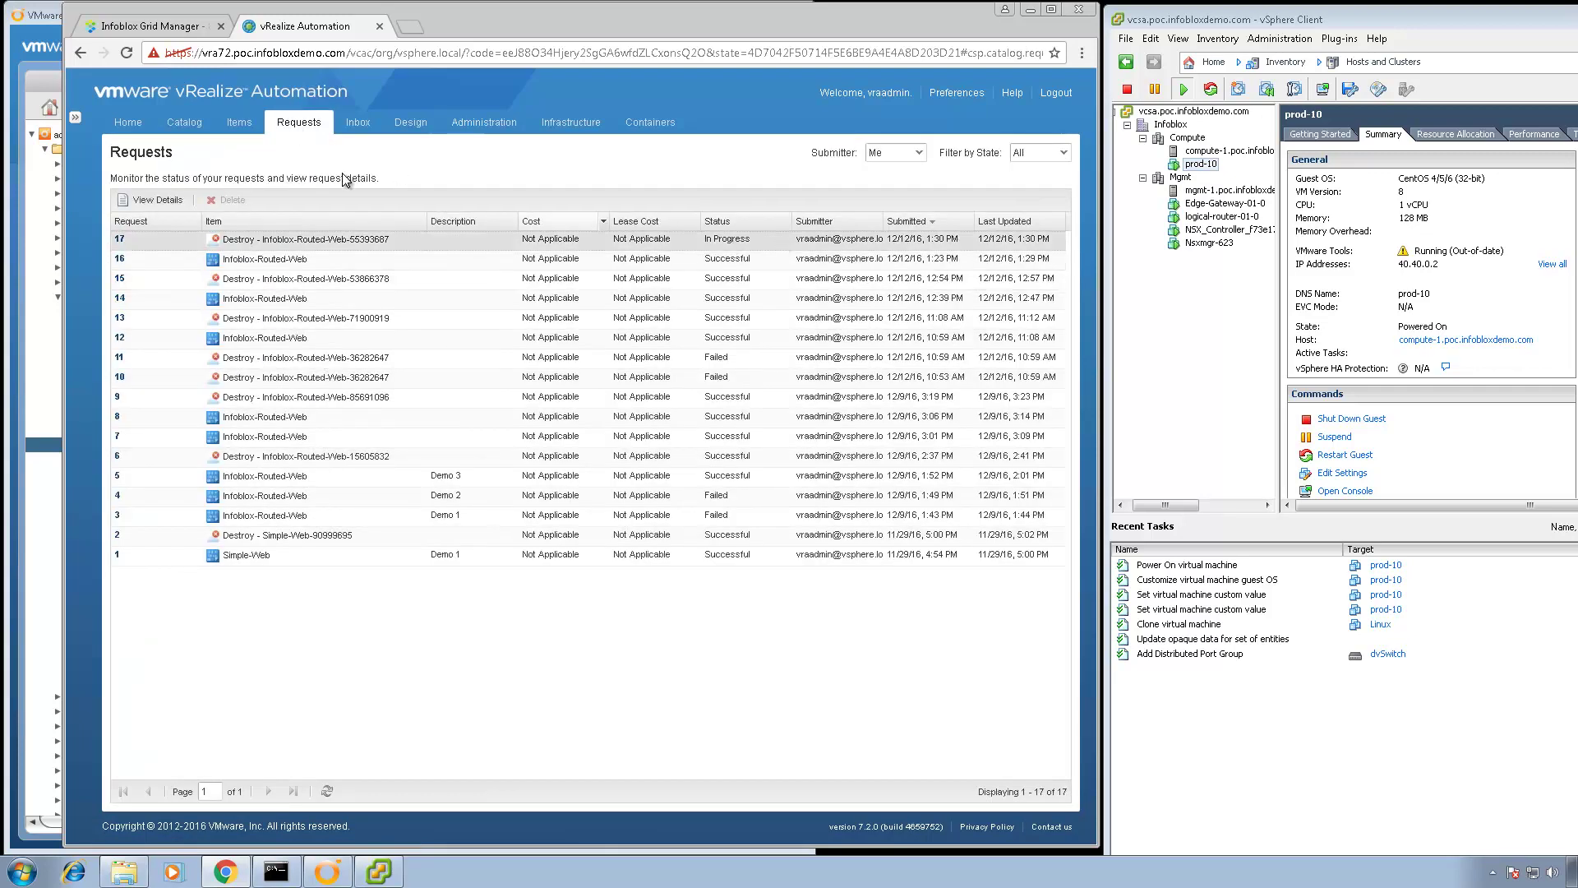
left_click(21, 356)
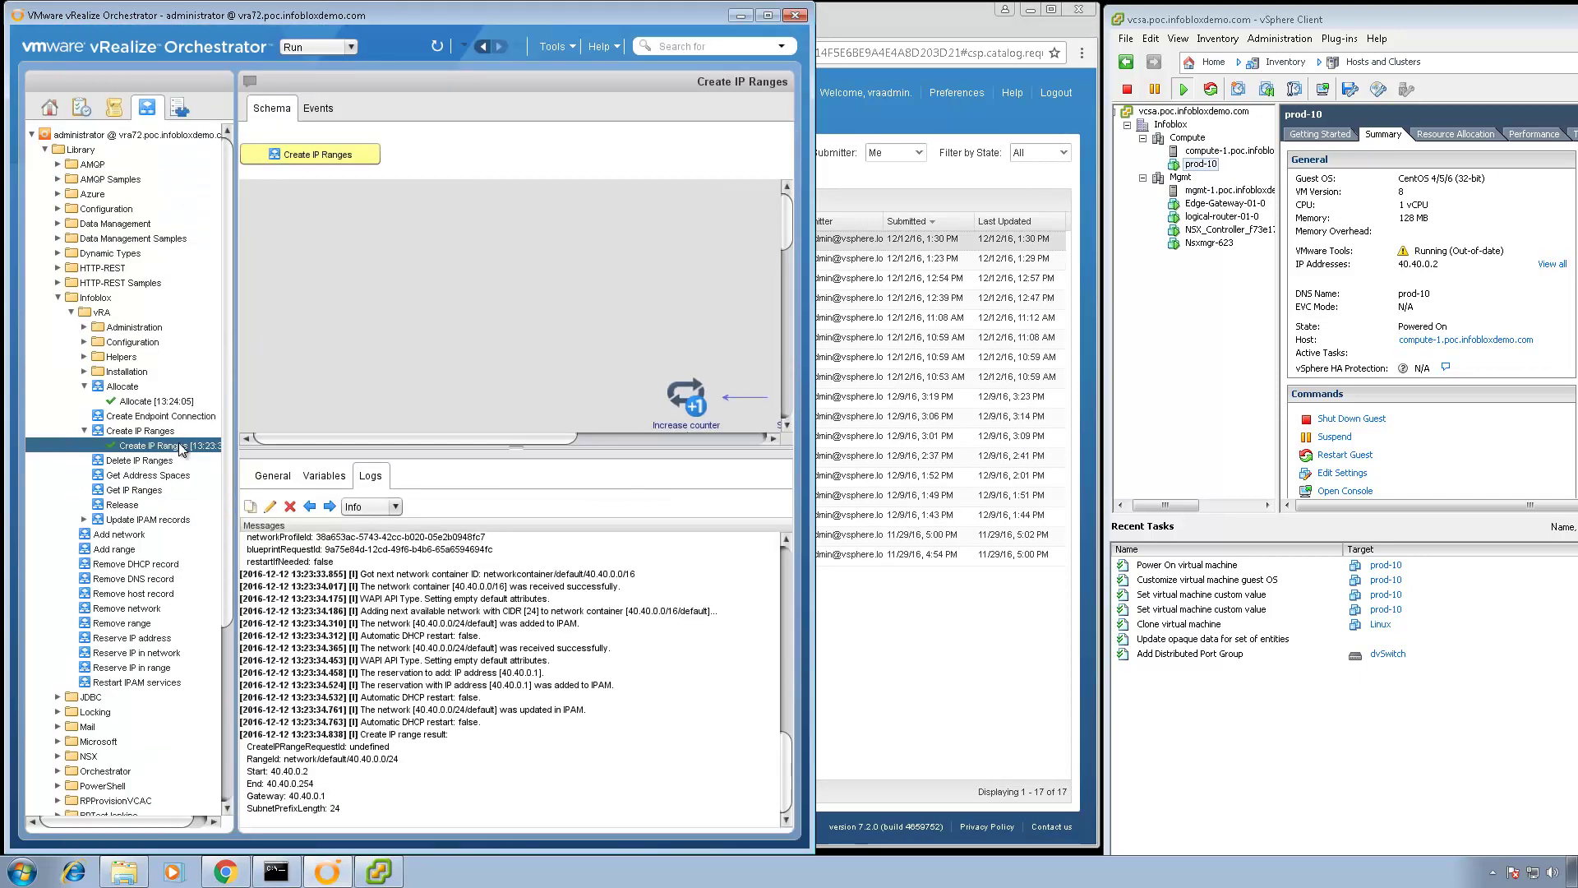
left_click(1164, 353)
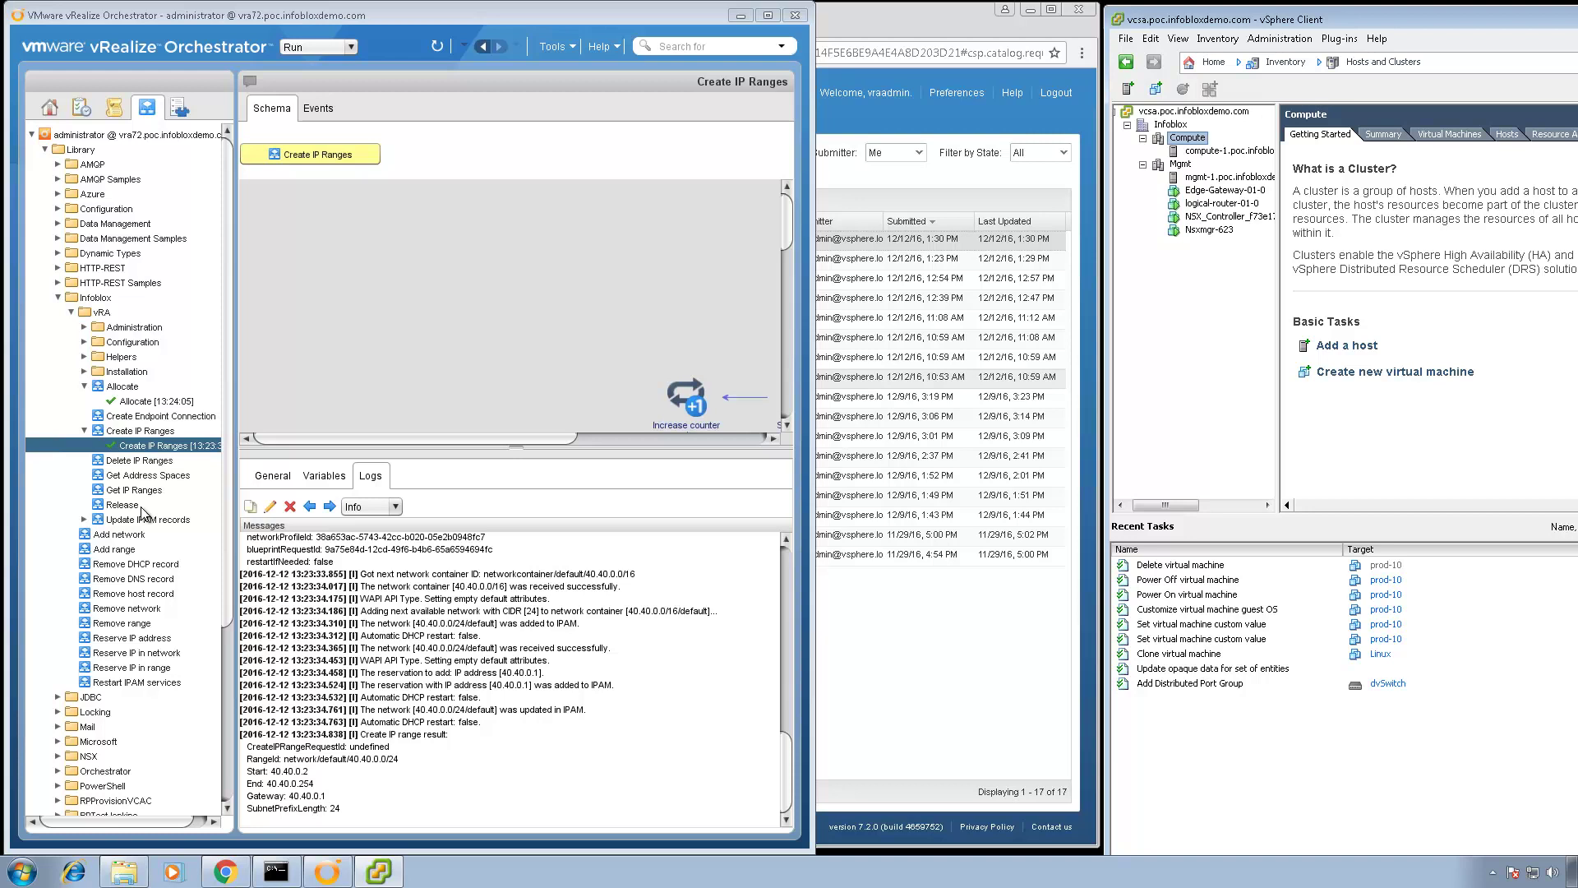
Step: Read the Release run log showing prod-10.prod.com removed, then refresh Infoblox to see 40.40.0.2 Unused
left_click(850, 611)
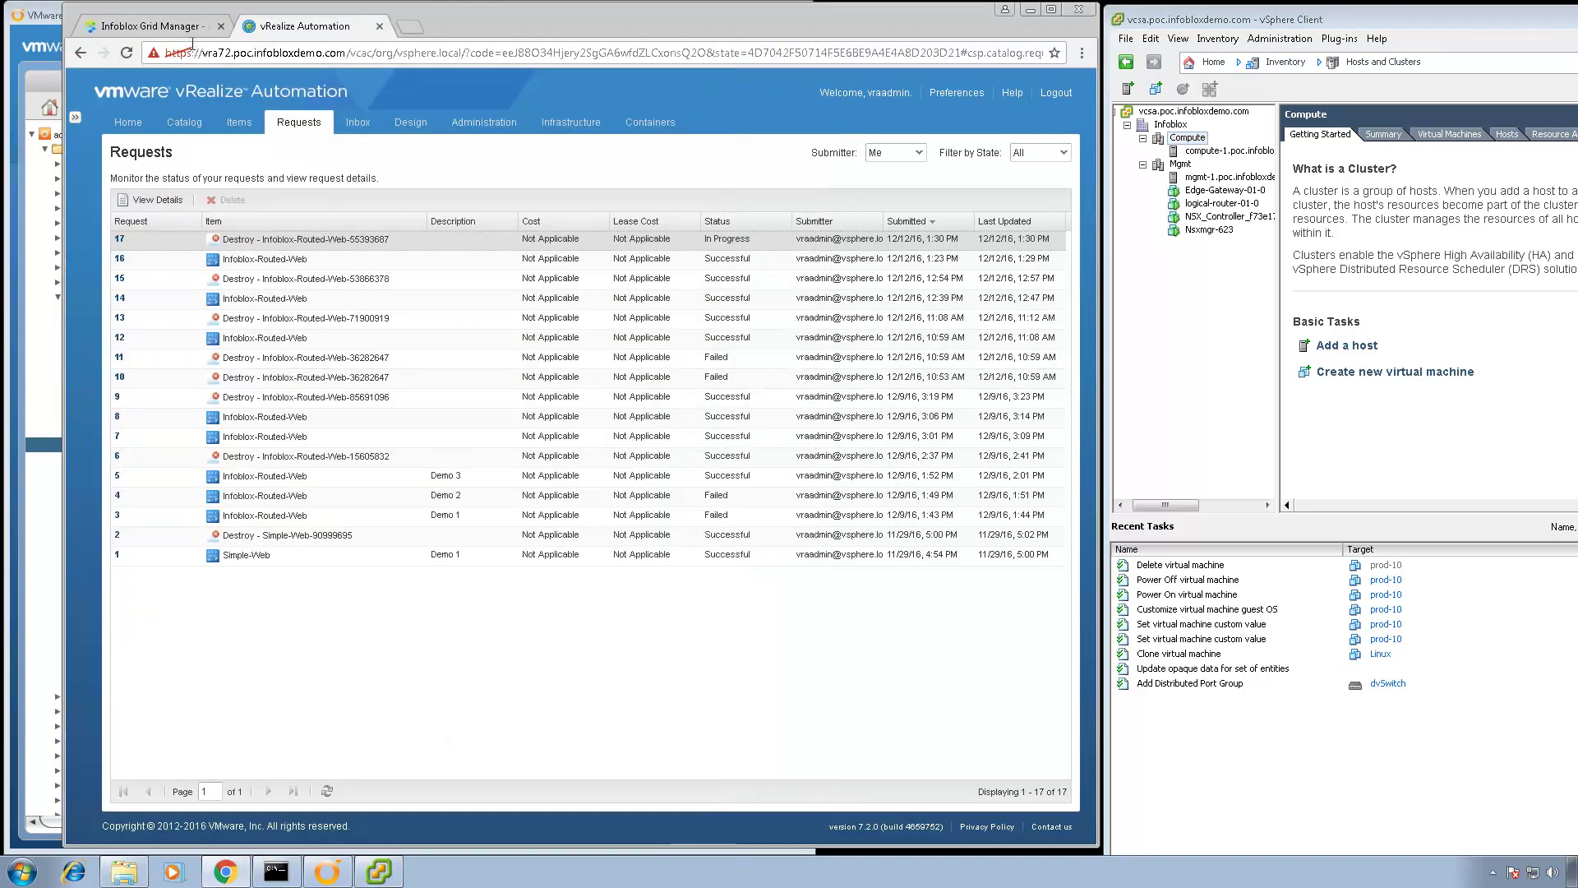
left_click(165, 31)
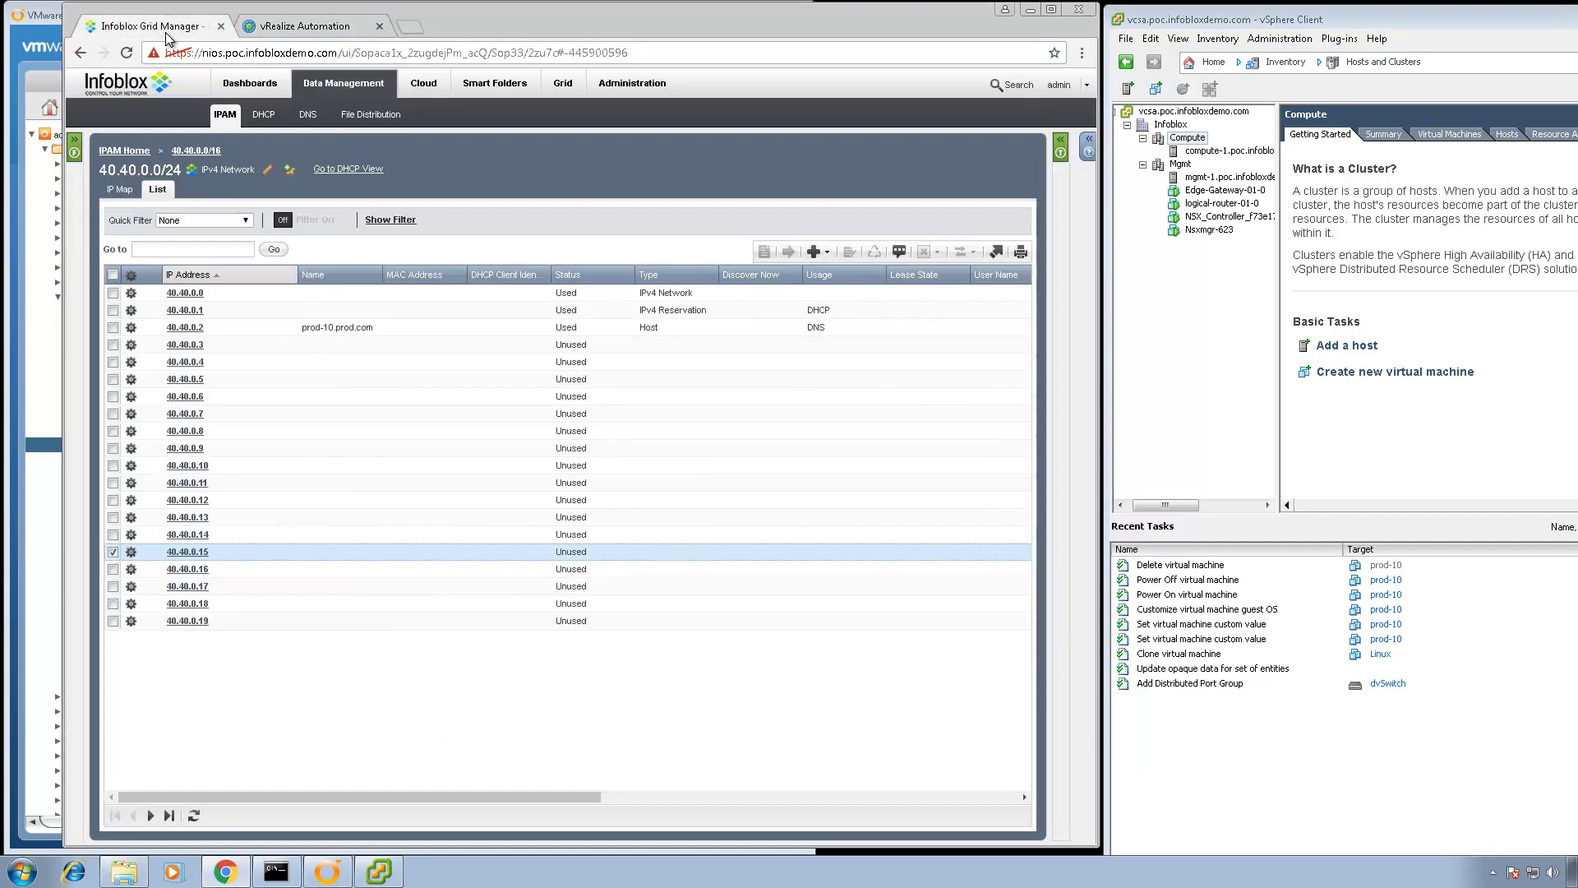
left_click(46, 446)
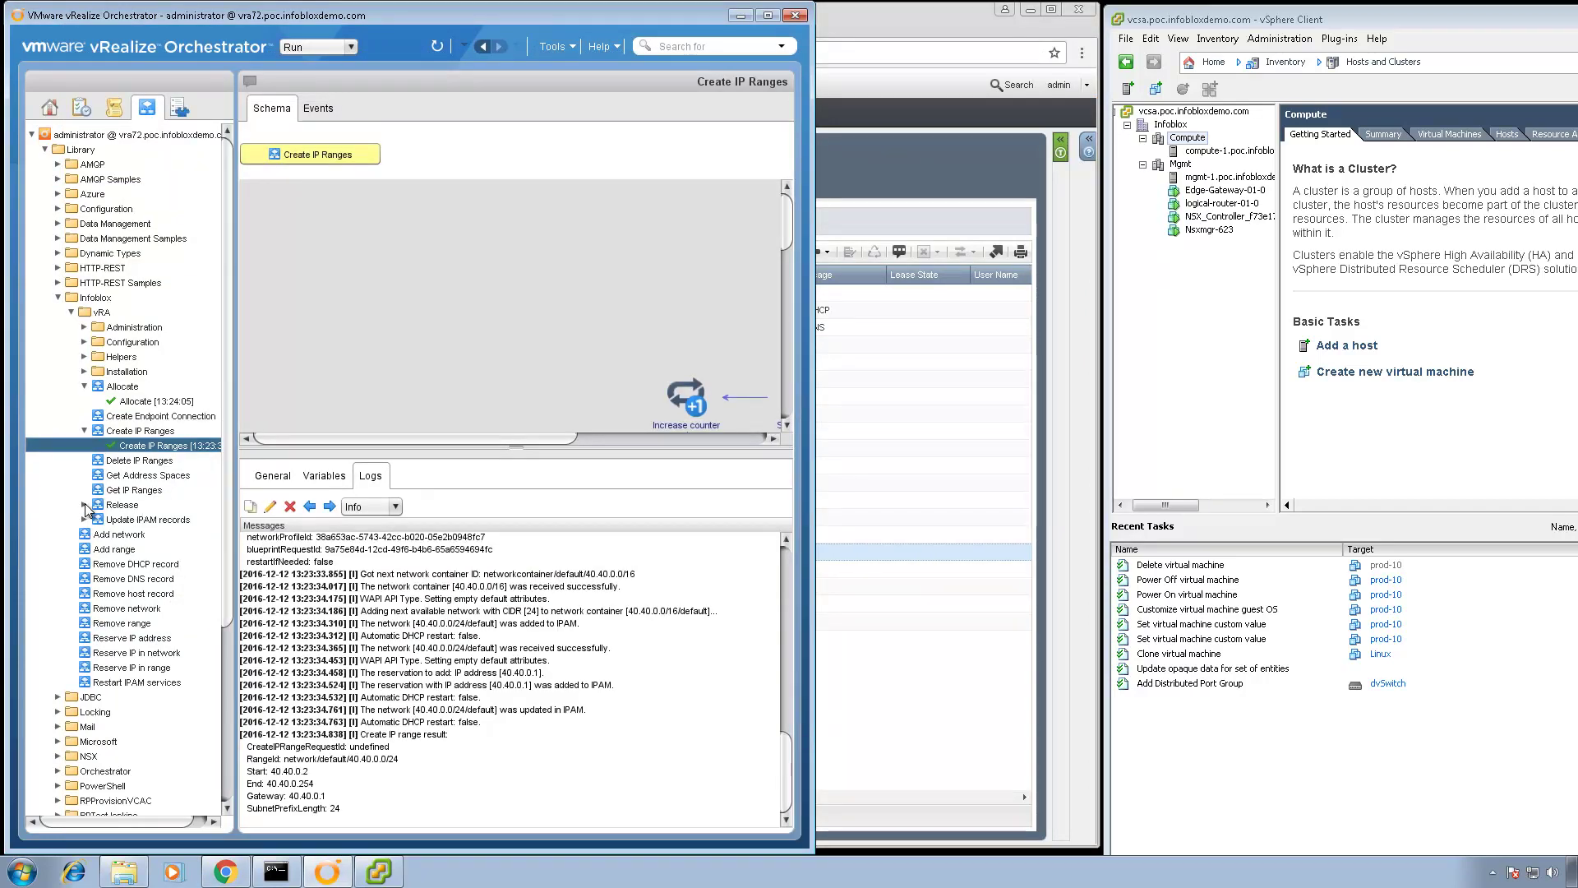
left_click(140, 520)
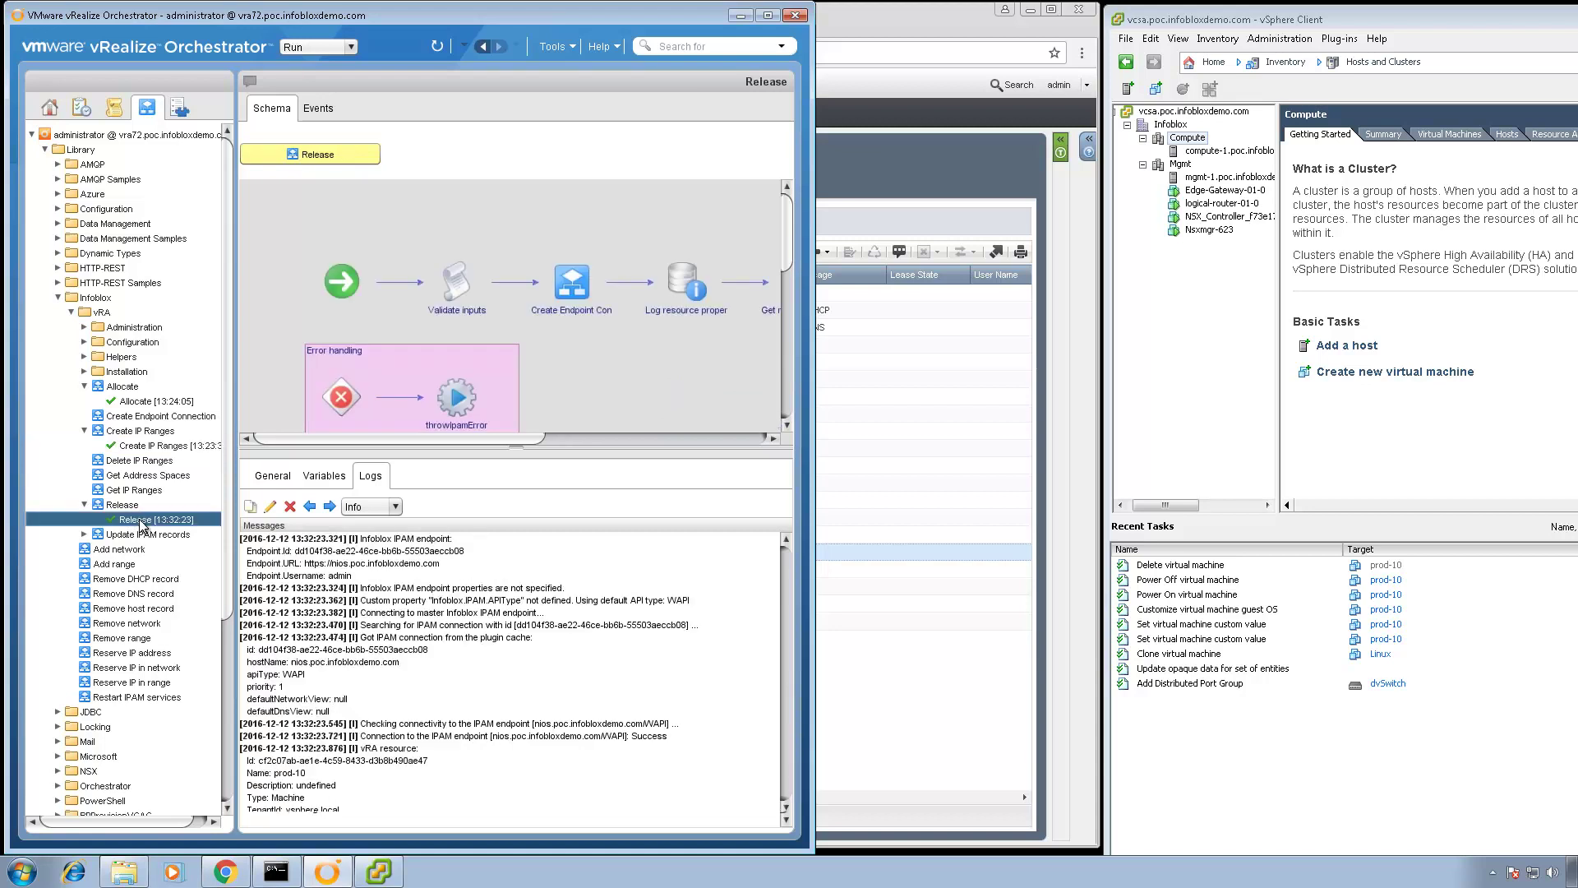
left_click(866, 674)
left_click(200, 815)
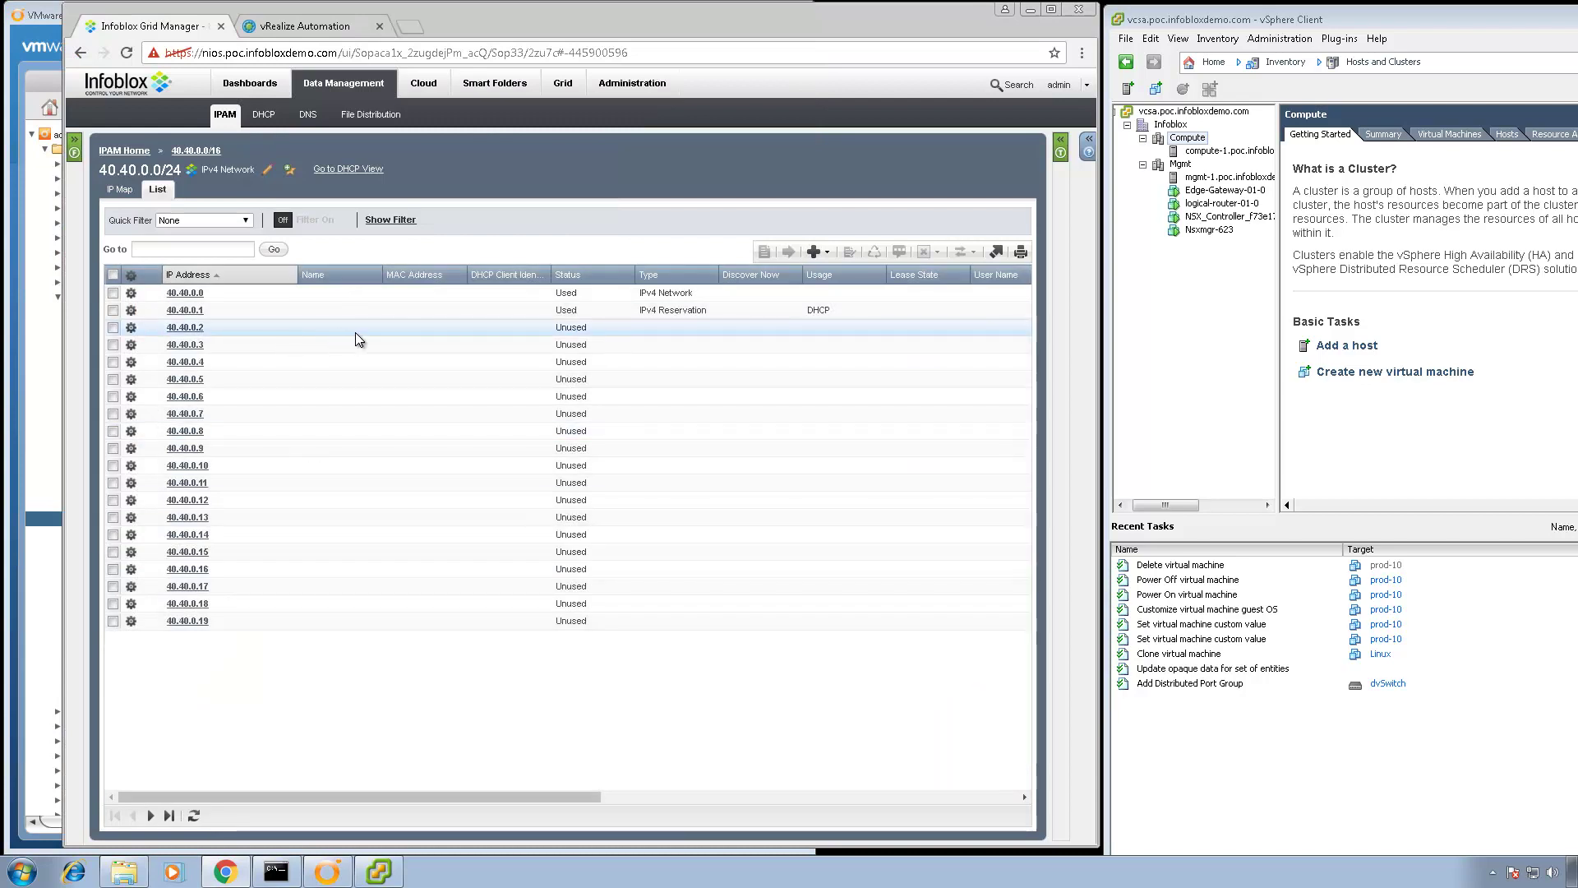
Step: Go up to Infoblox's 40.40.0.0/16 container and select the Delete IP Ranges workflow in Orchestrator
left_click(187, 150)
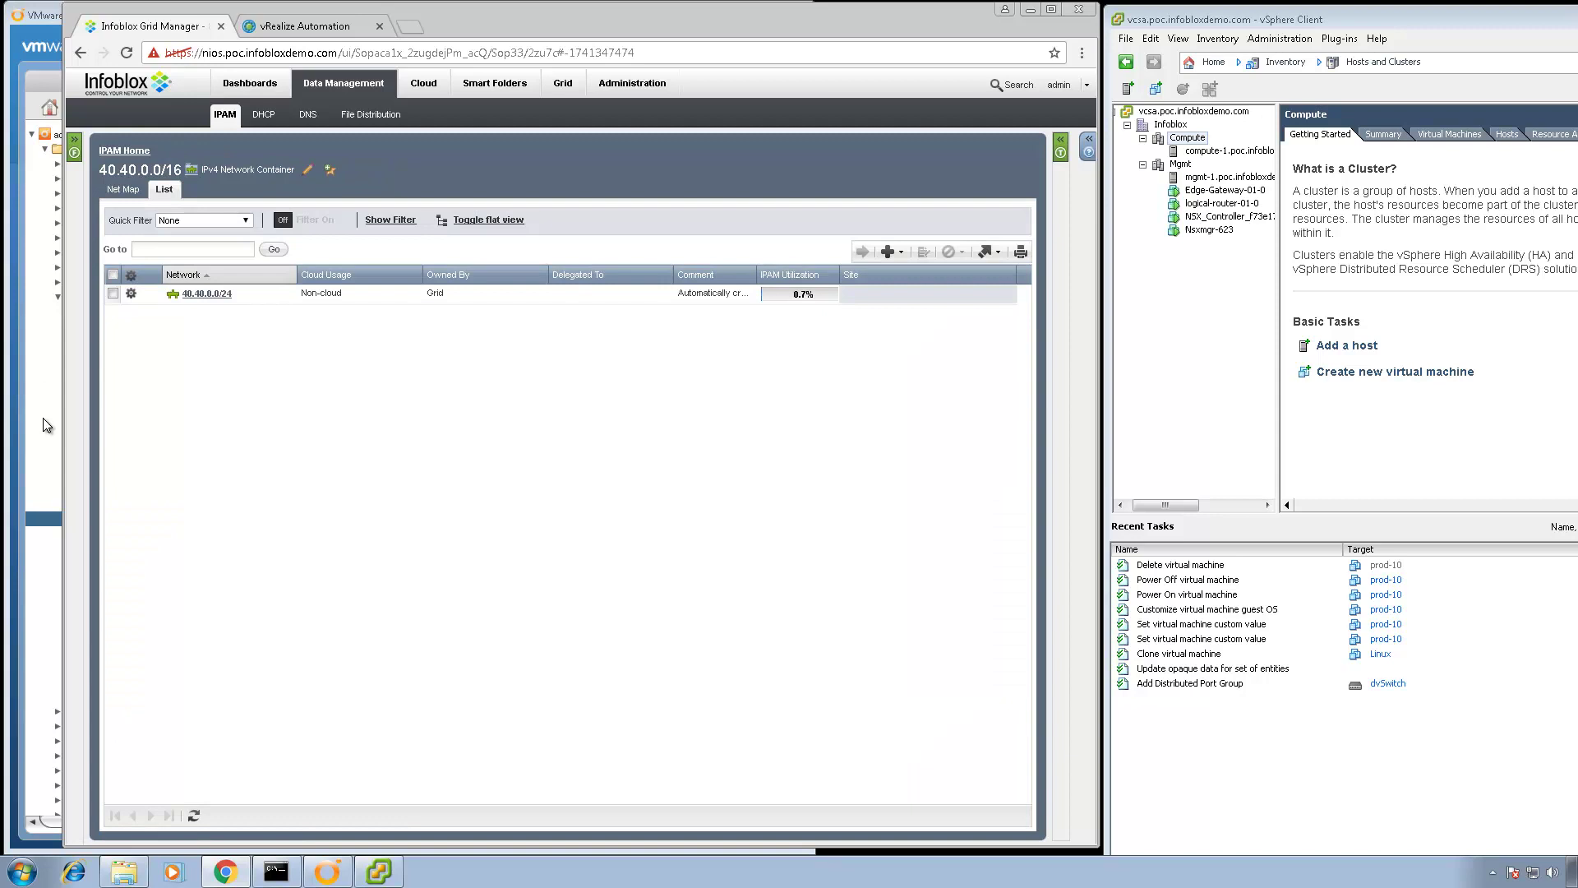
left_click(43, 419)
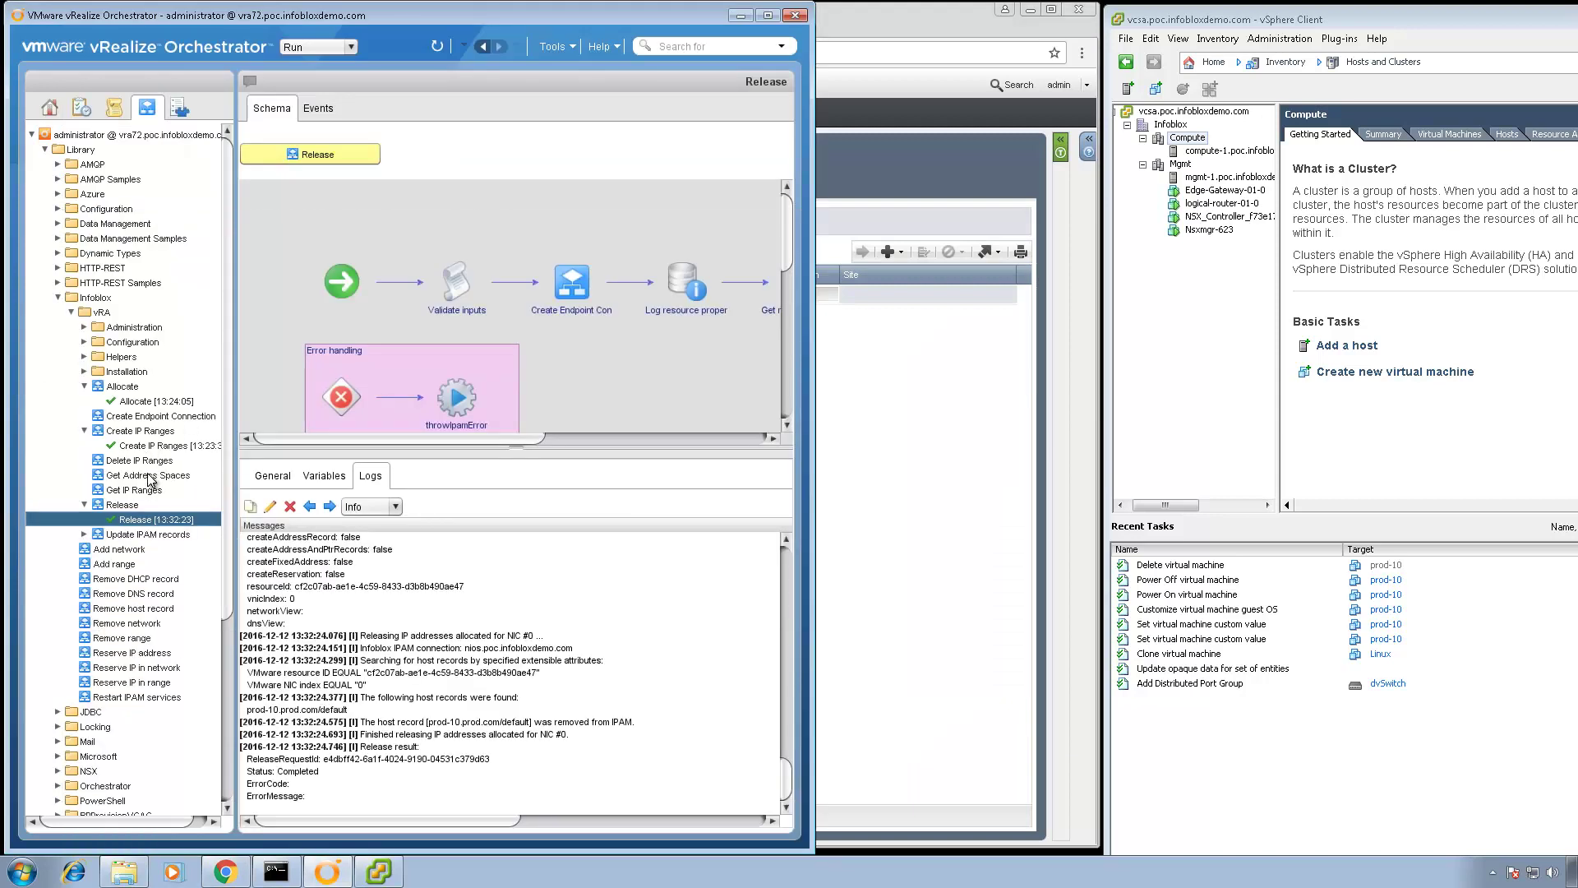
left_click(146, 462)
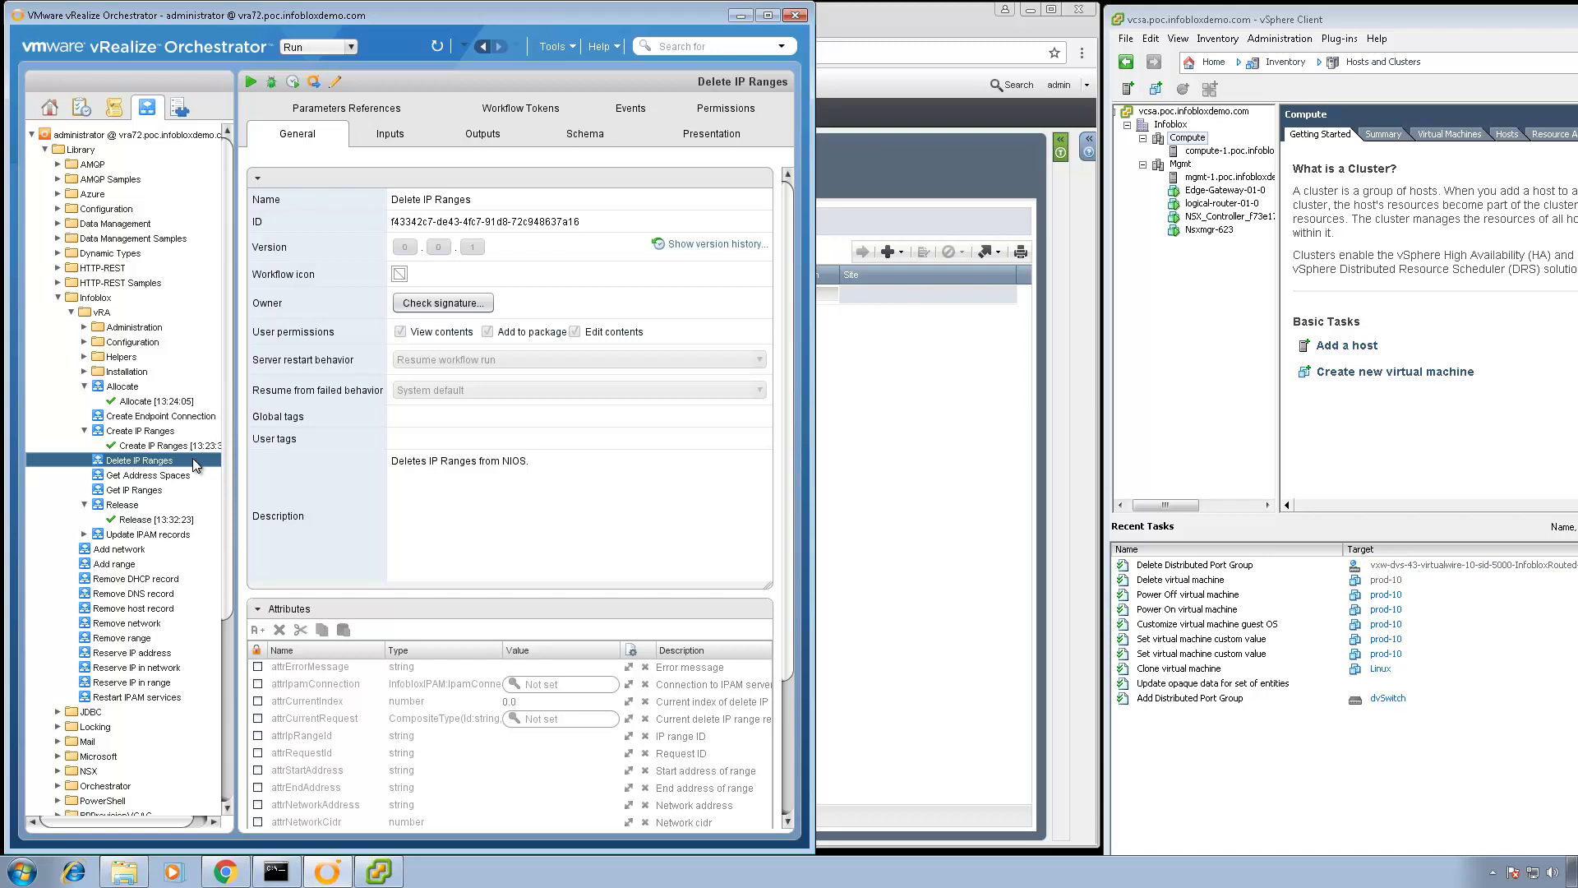
Step: Read the latest Delete IP Ranges run log, then refresh Infoblox's 40.40.0.0/16 container to show no networks
left_click(84, 460)
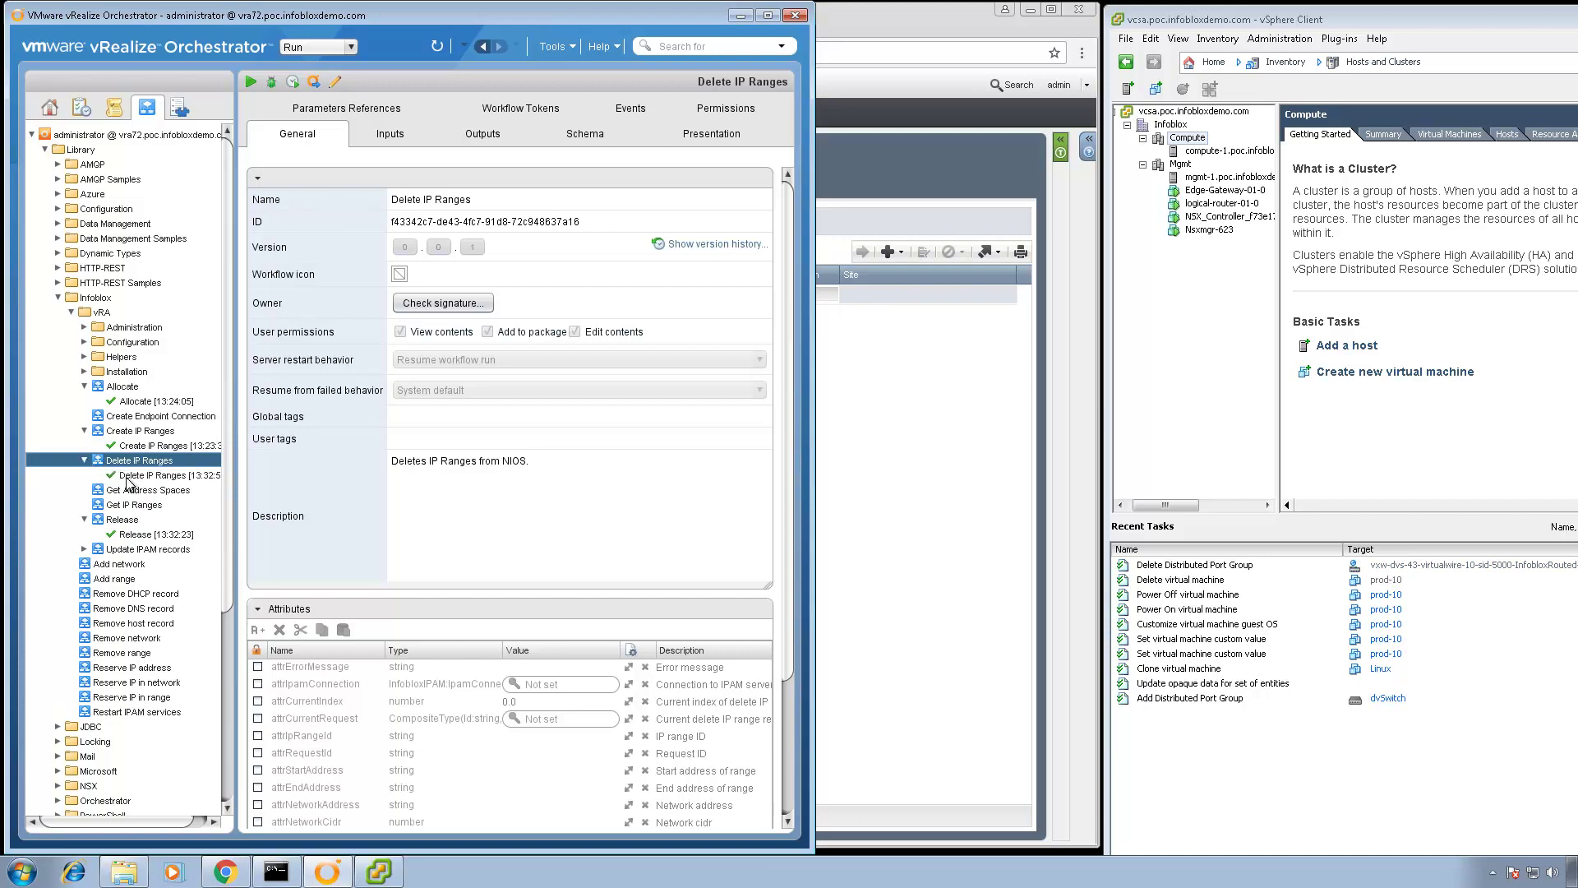
left_click(133, 475)
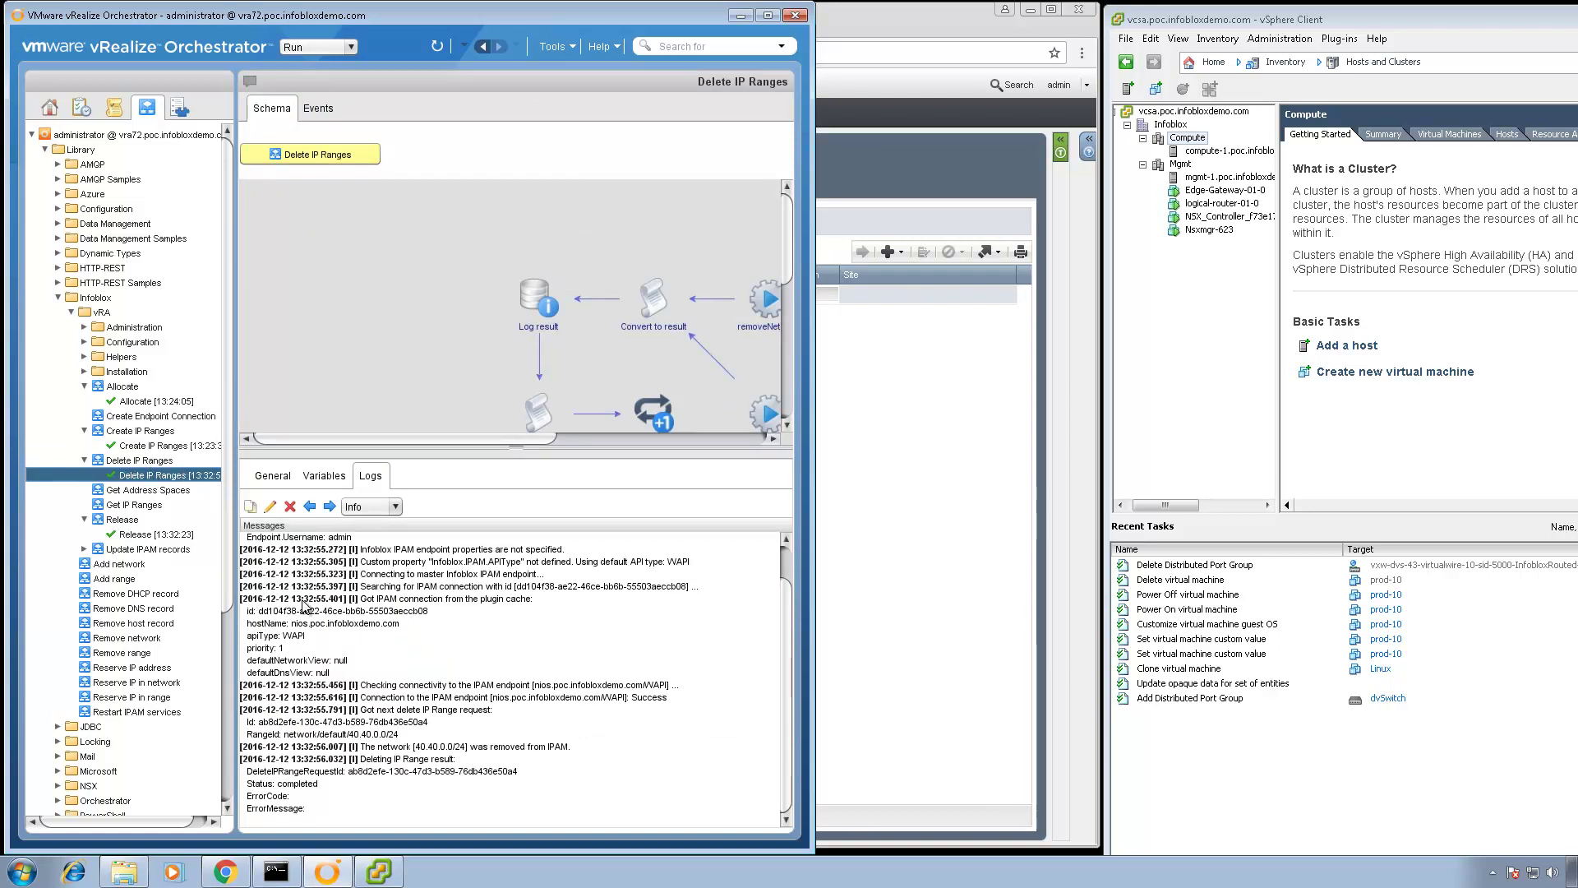
left_click(886, 617)
left_click(194, 814)
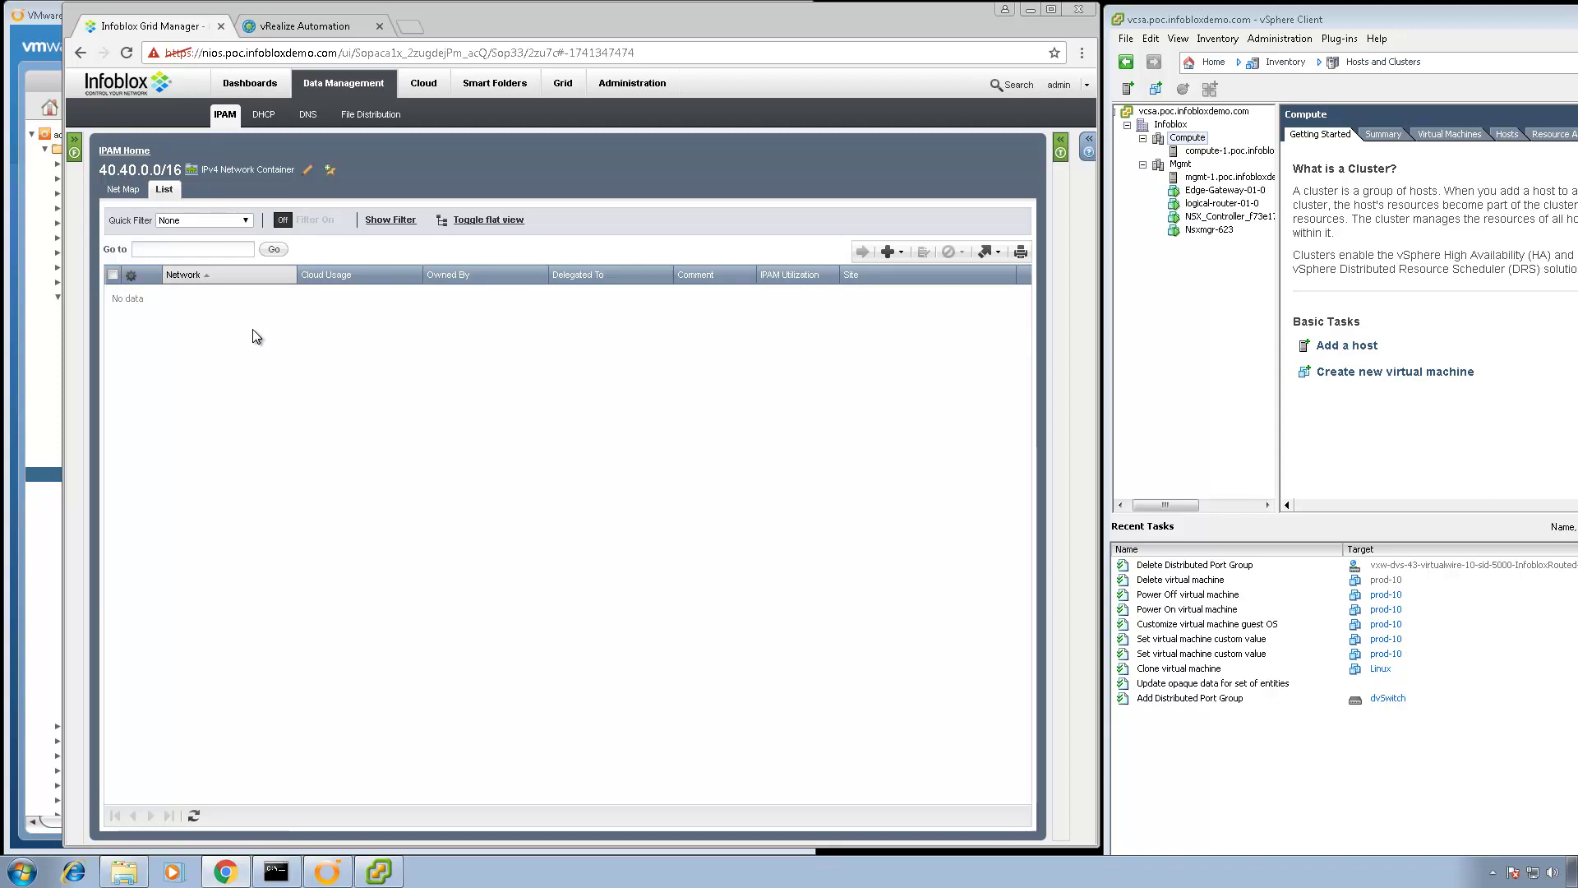
Step: Rerun nslookup prod-10.prod.com for a non-existent domain, then confirm logical-router-01-0 lists only 12.12.12.254
left_click(275, 873)
key("Up")
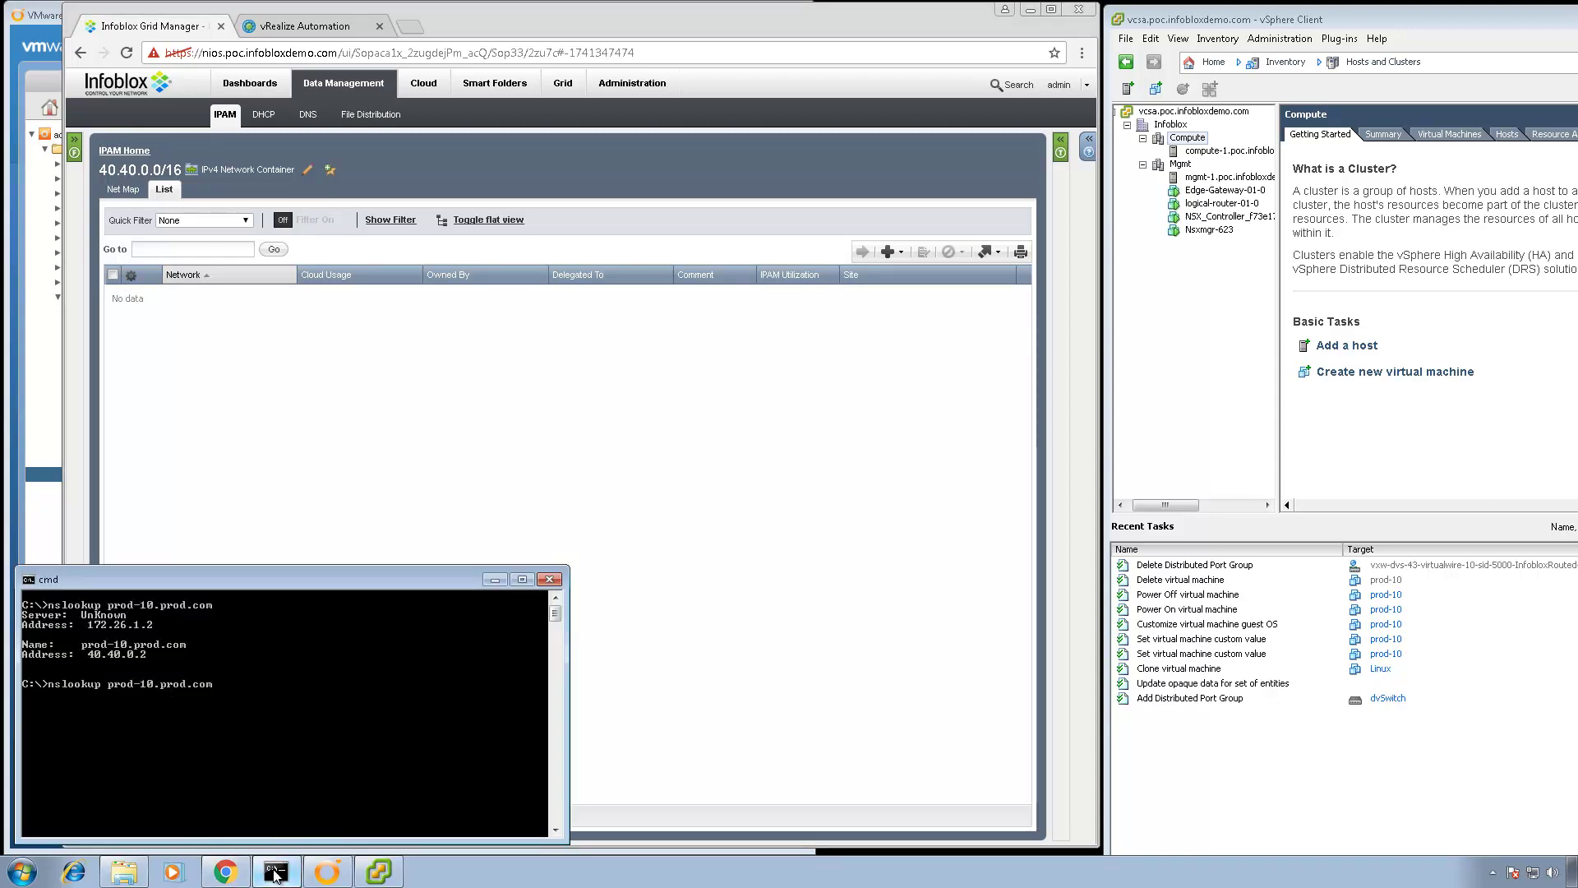
key("Return")
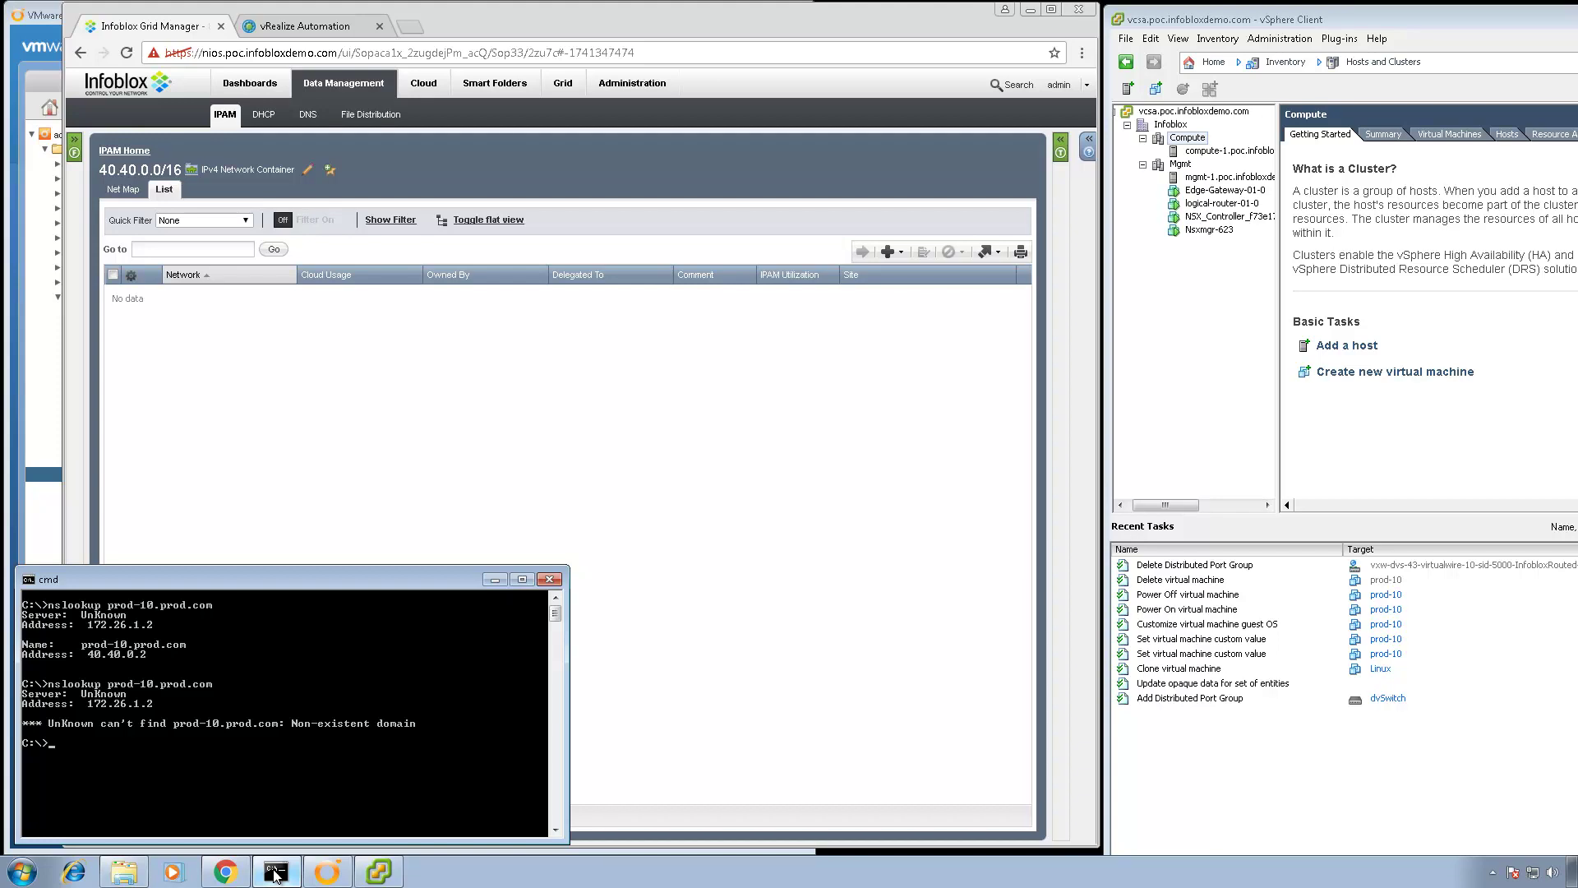
left_click(1220, 205)
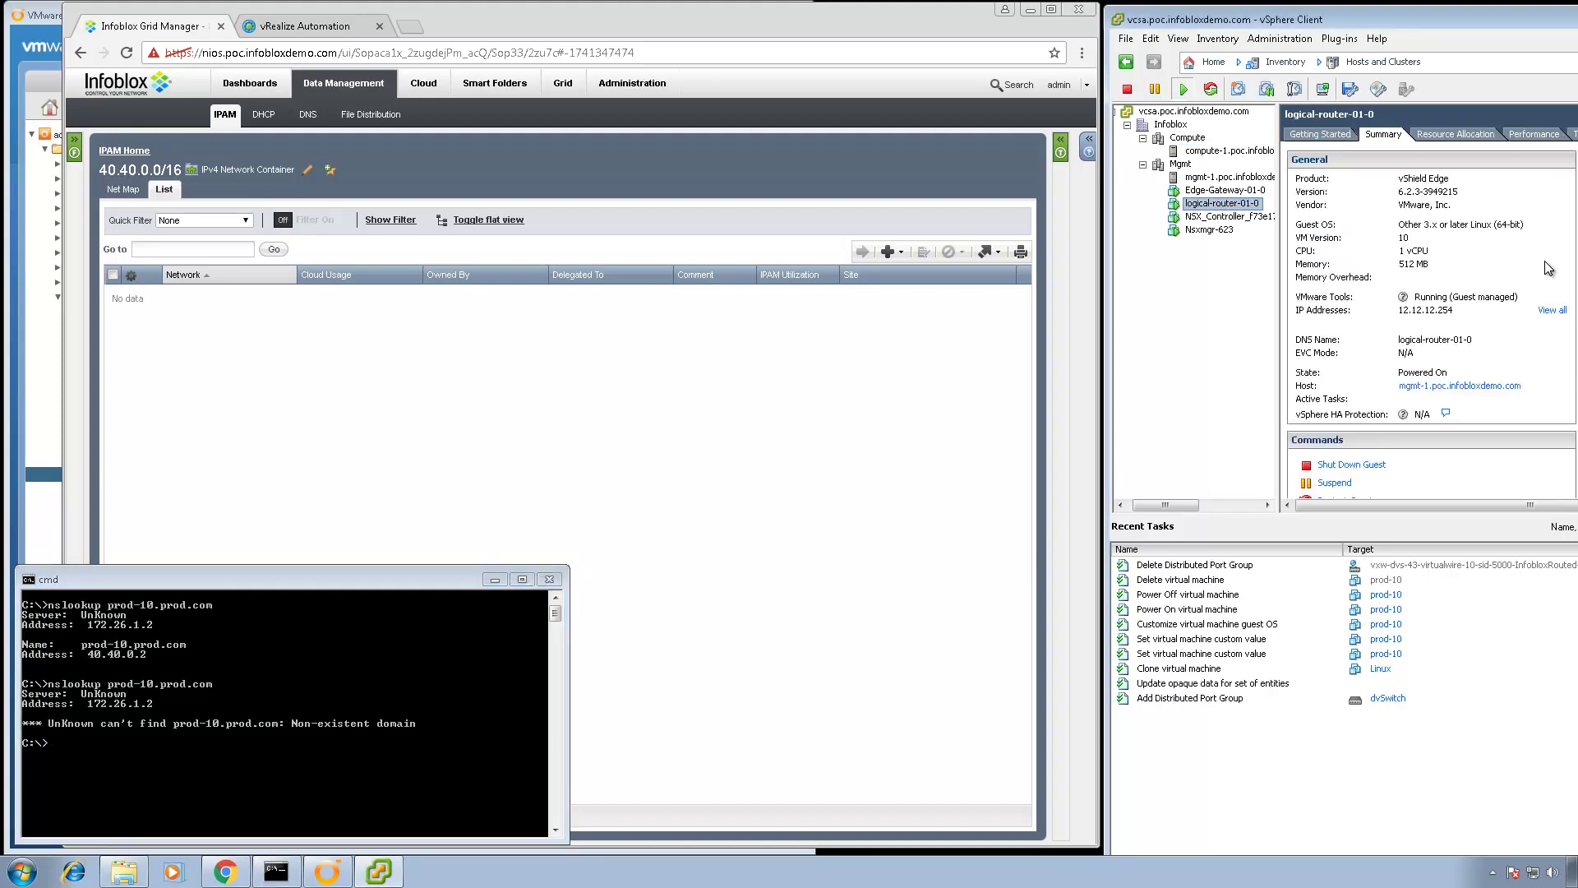
left_click(1551, 312)
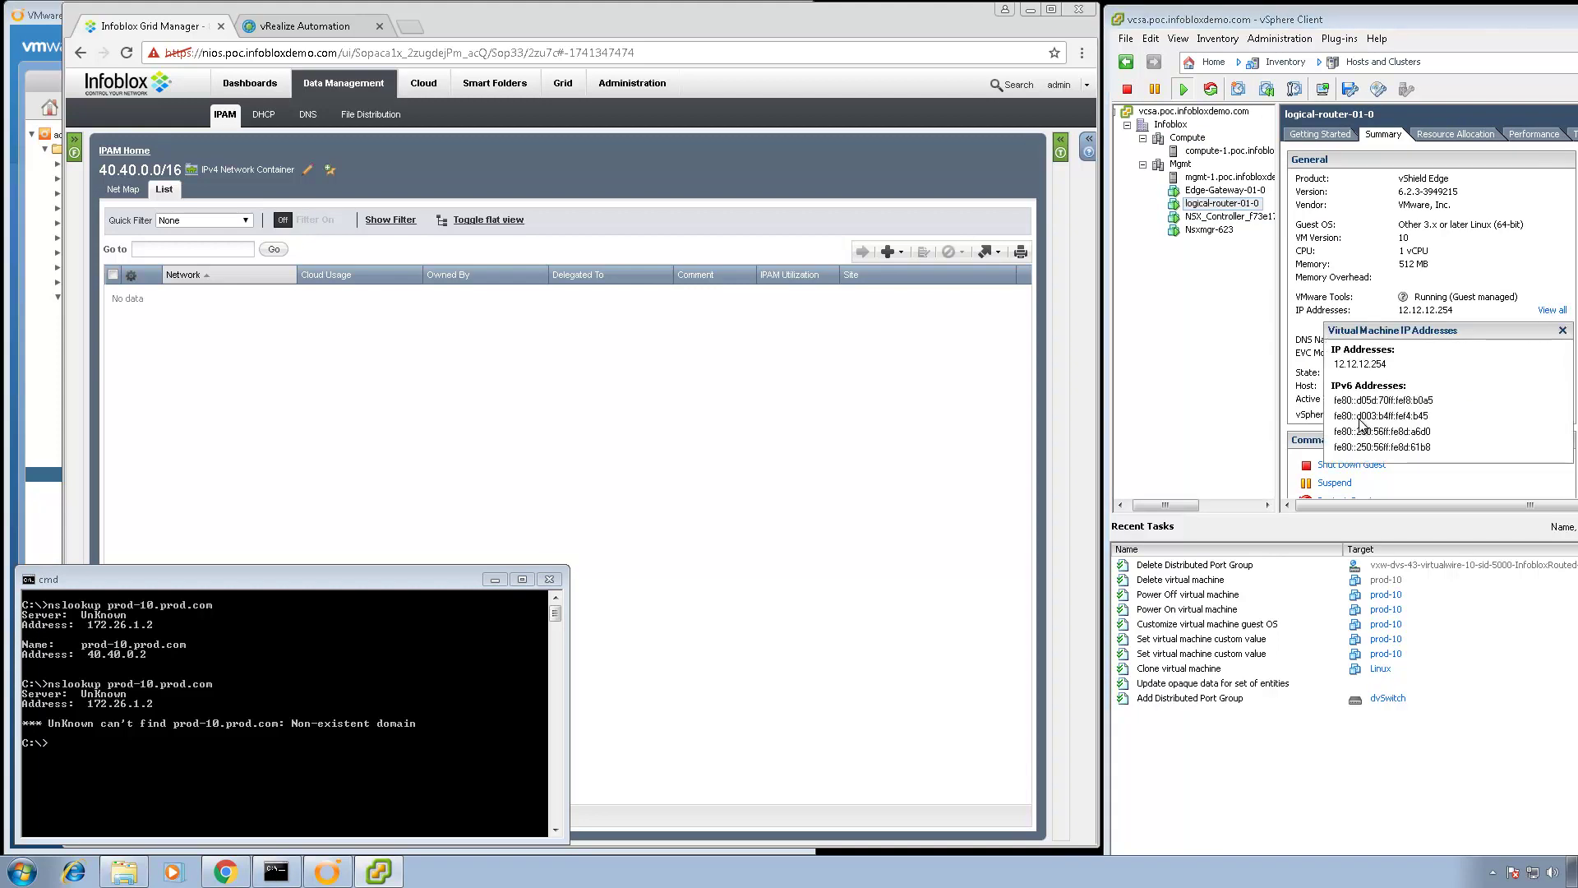